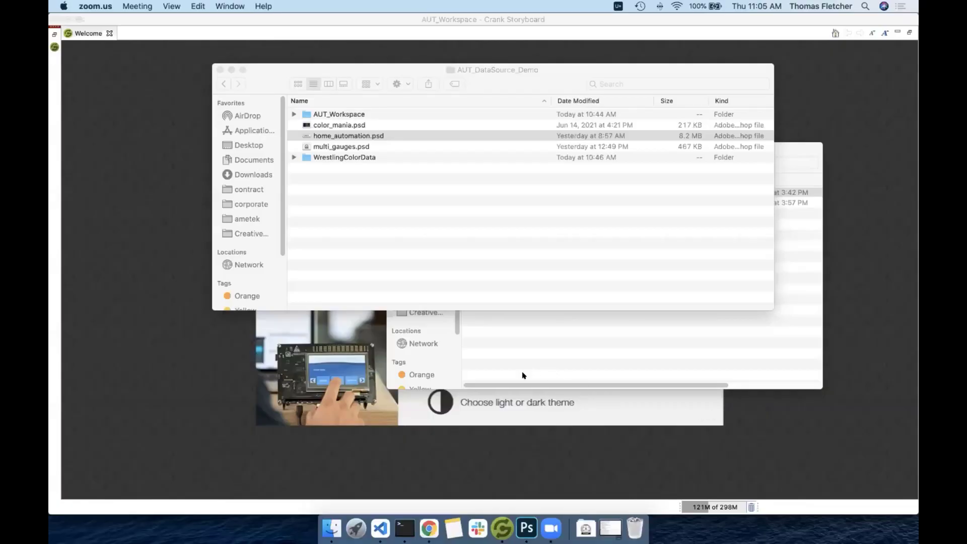
Close the Welcome page and switch to Photoshop to view the home_automation.psd design
click(168, 348)
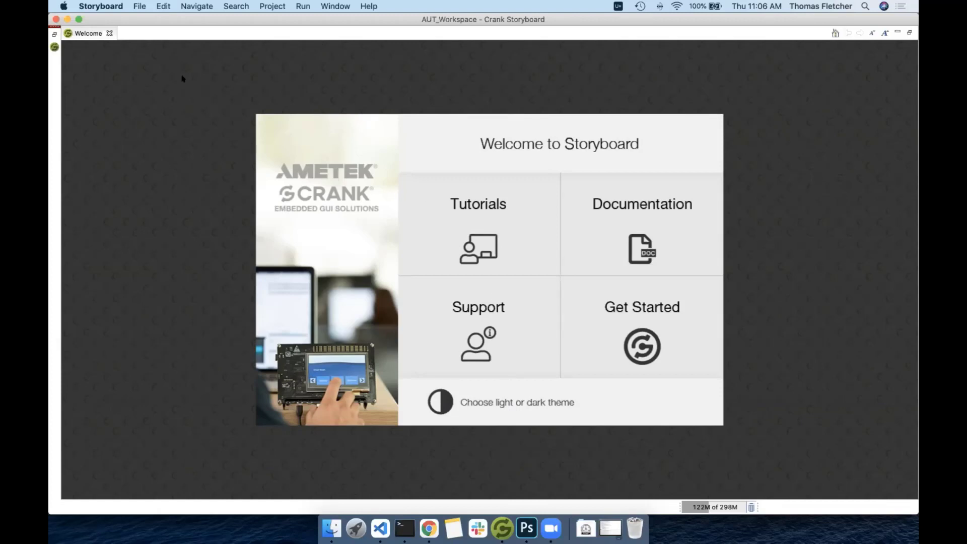
click(110, 34)
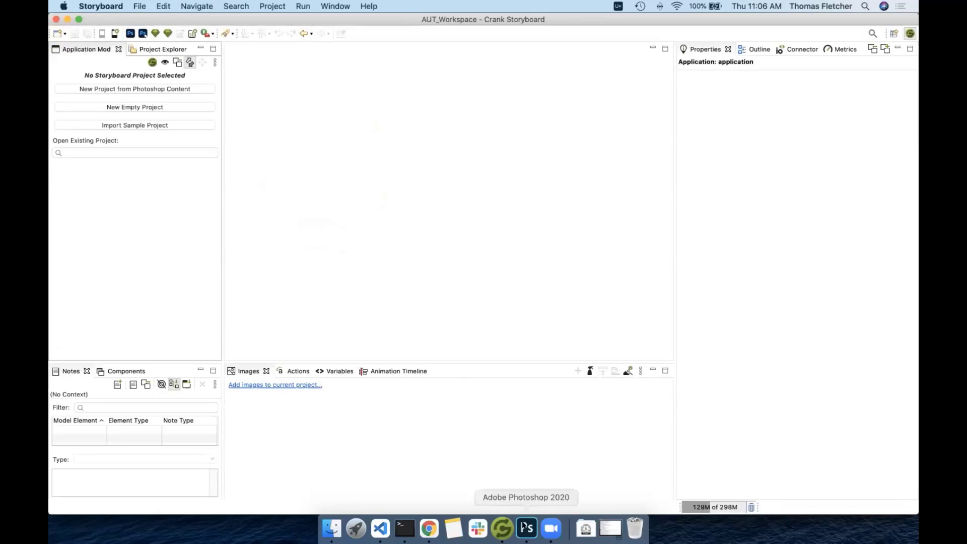
click(527, 527)
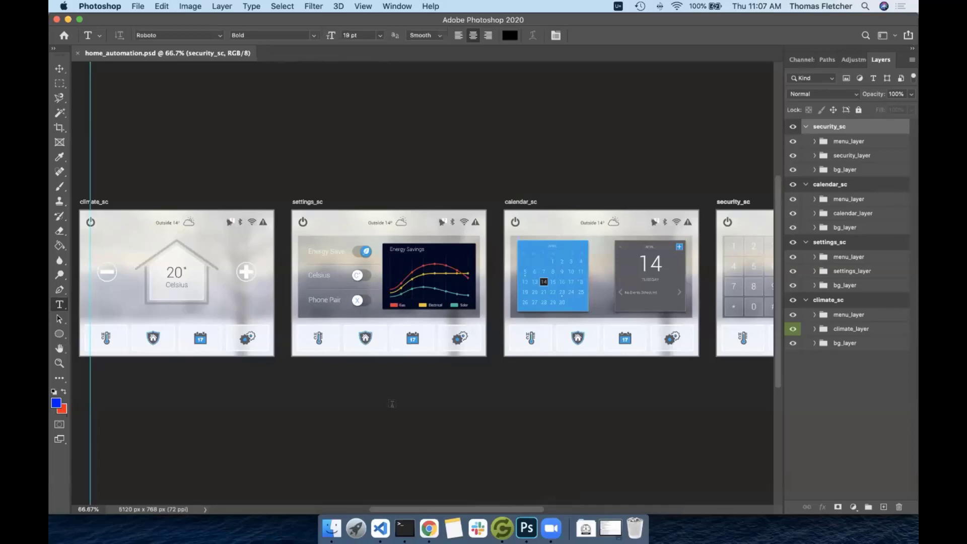
Return to Crank Storyboard and import home_automation.psd into a new project named home_automation
key(super+Tab)
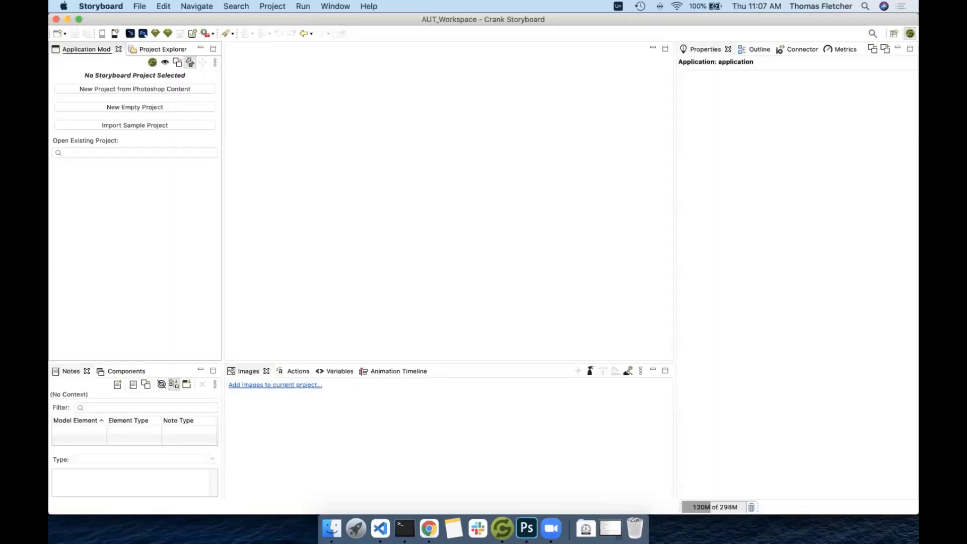
click(130, 33)
click(588, 75)
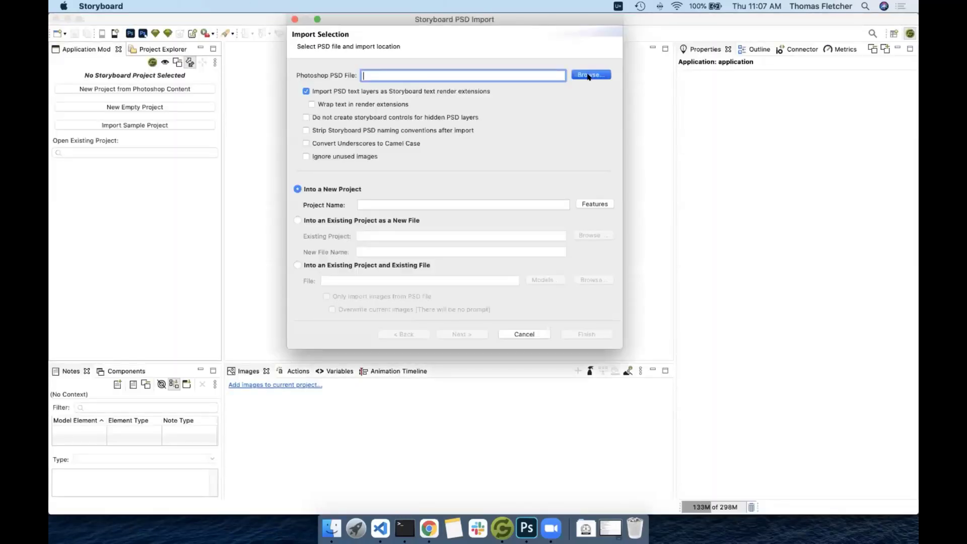
click(274, 152)
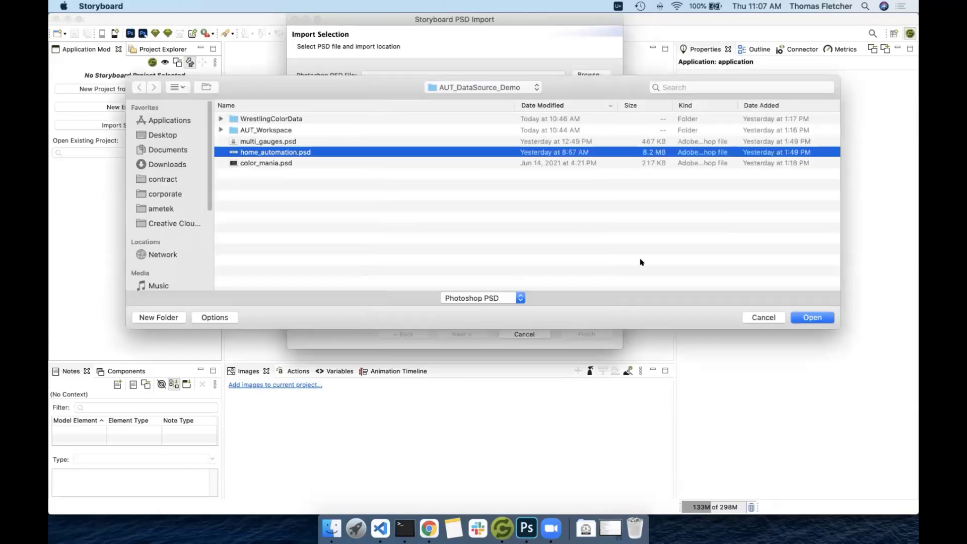
click(812, 318)
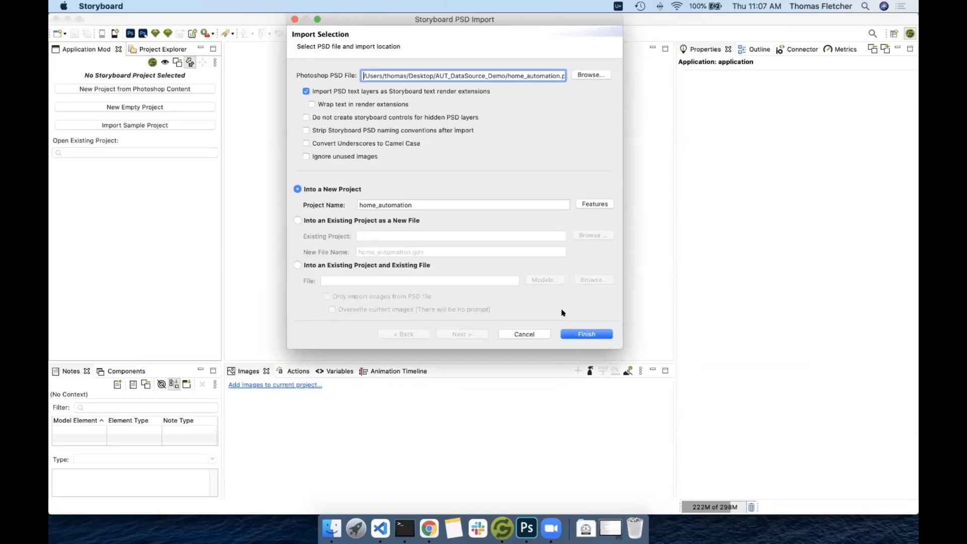
click(587, 333)
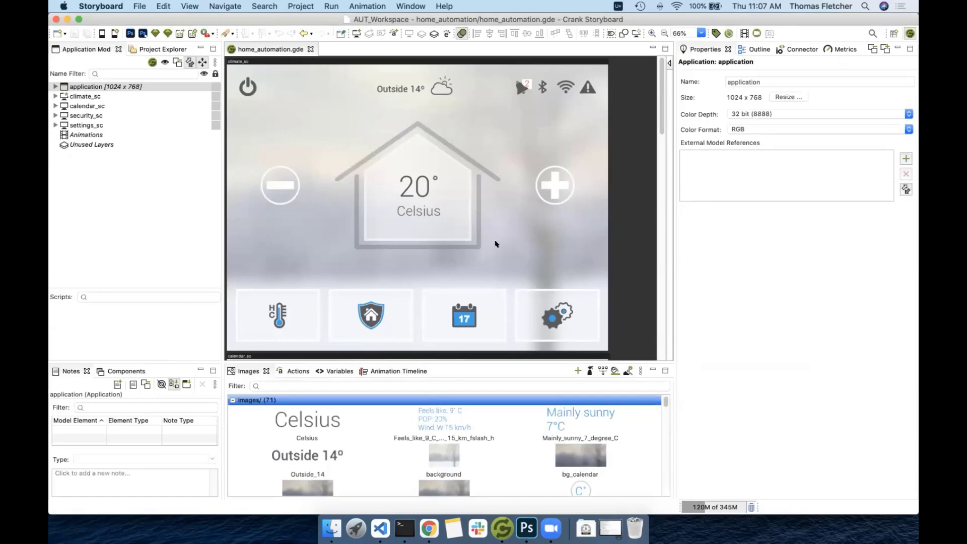
Review the imported screens through settings_sc and examine its Energy Save, Celsius, toggle and divider controls
scroll(495, 245, down, 10)
scroll(495, 240, down, 10)
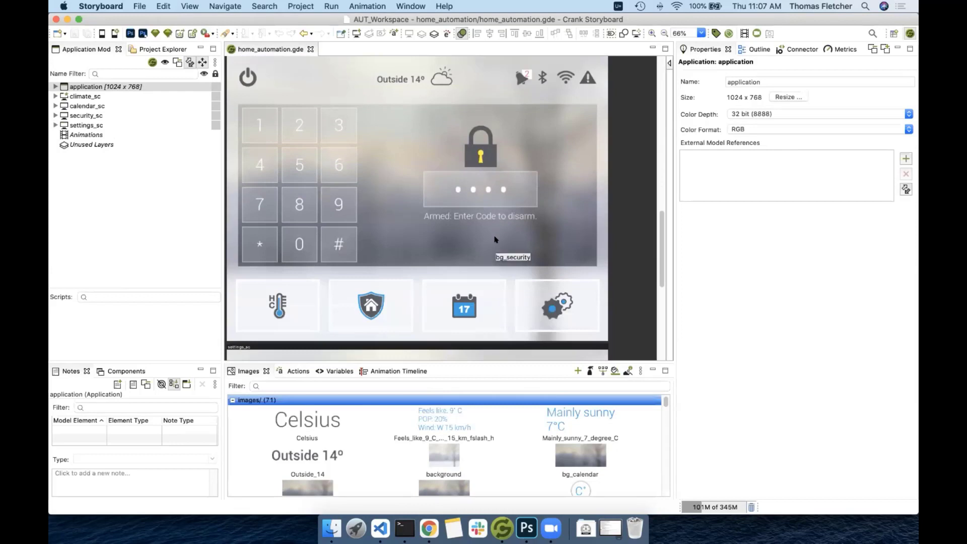
scroll(495, 240, down, 8)
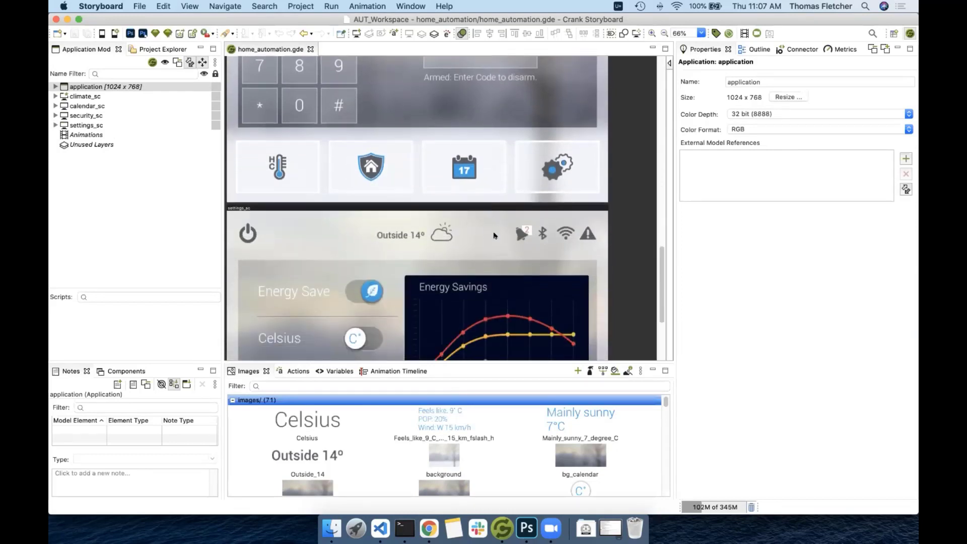
scroll(493, 235, down, 5)
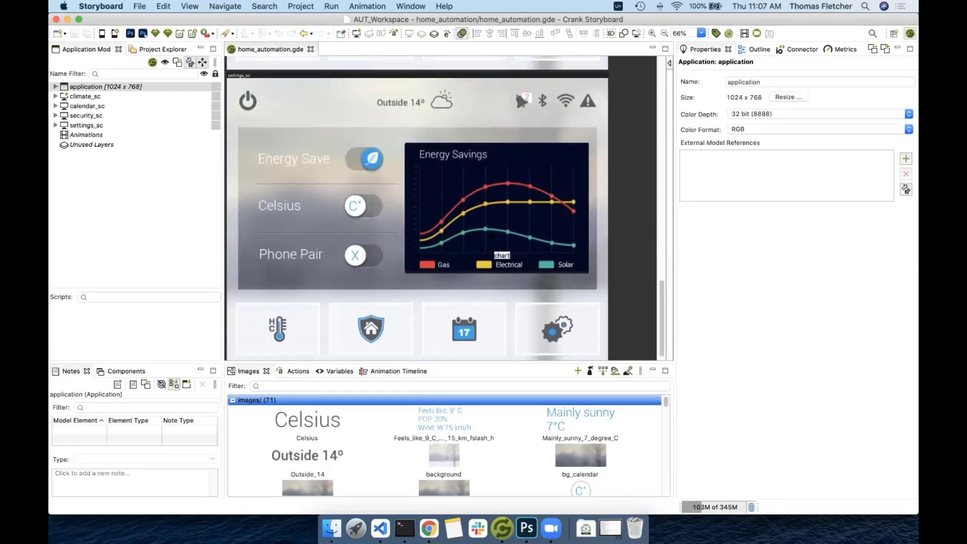
scroll(491, 239, down, 1)
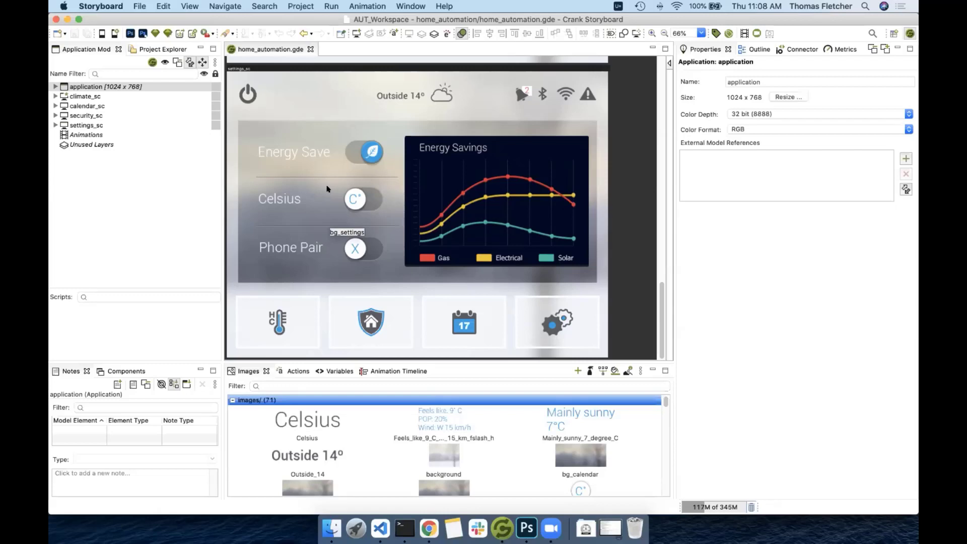
click(306, 151)
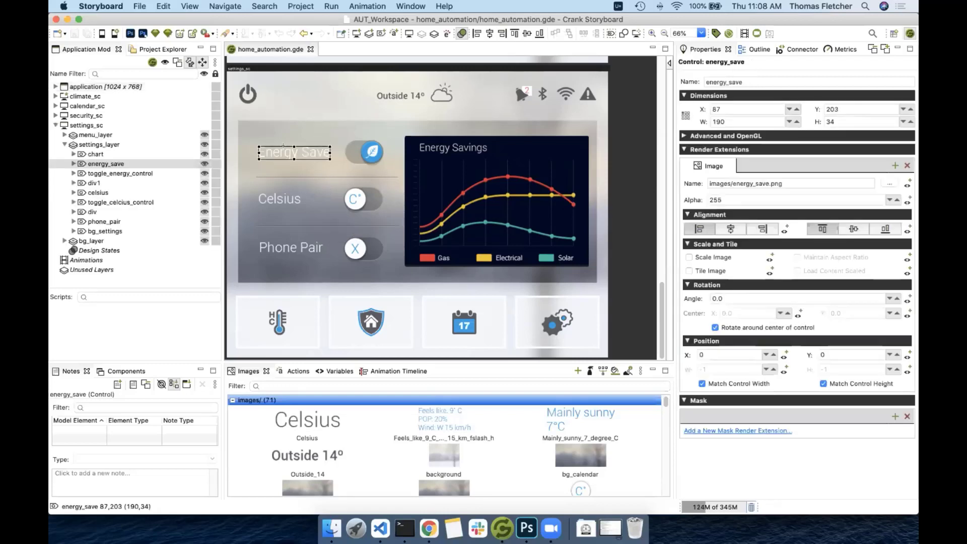
shift+click(359, 158)
click(286, 197)
click(292, 201)
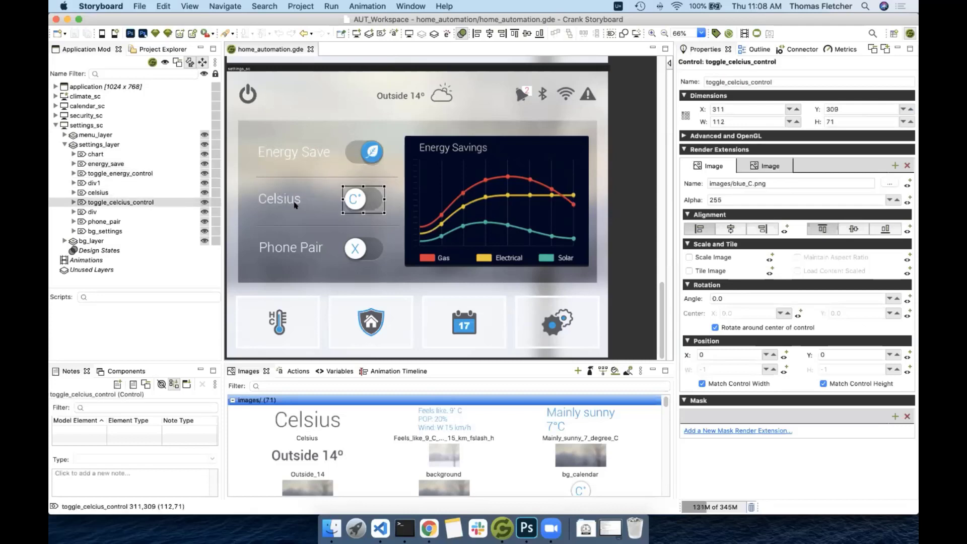
click(287, 176)
click(292, 177)
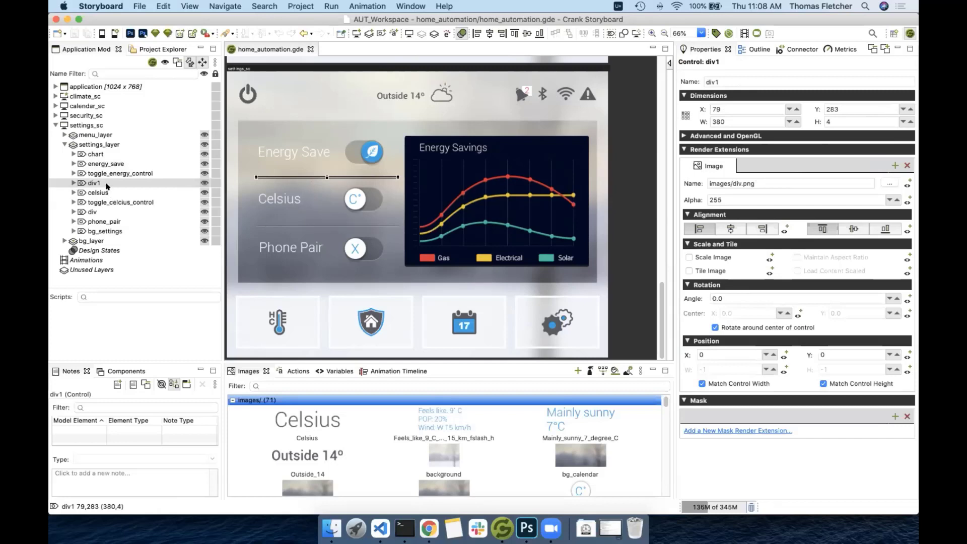
click(107, 174)
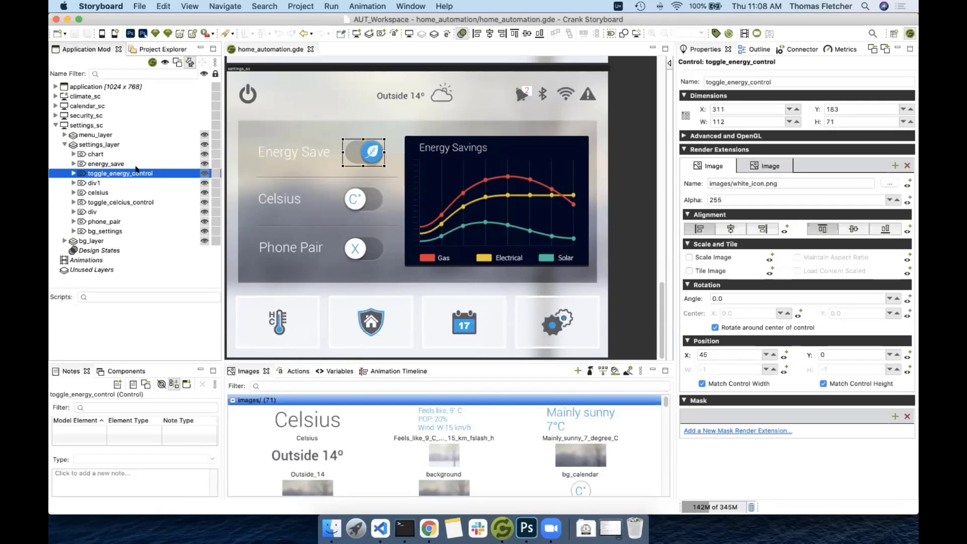
Convert the seven settings_layer controls from energy_save through phone_pair in settings_sc to a scrolling layer
click(114, 163)
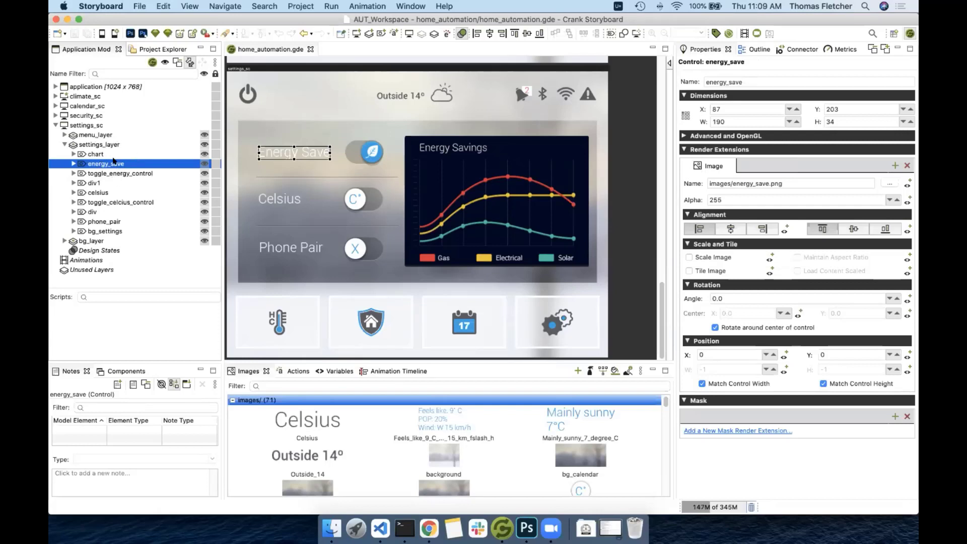
shift+click(115, 173)
shift+click(114, 183)
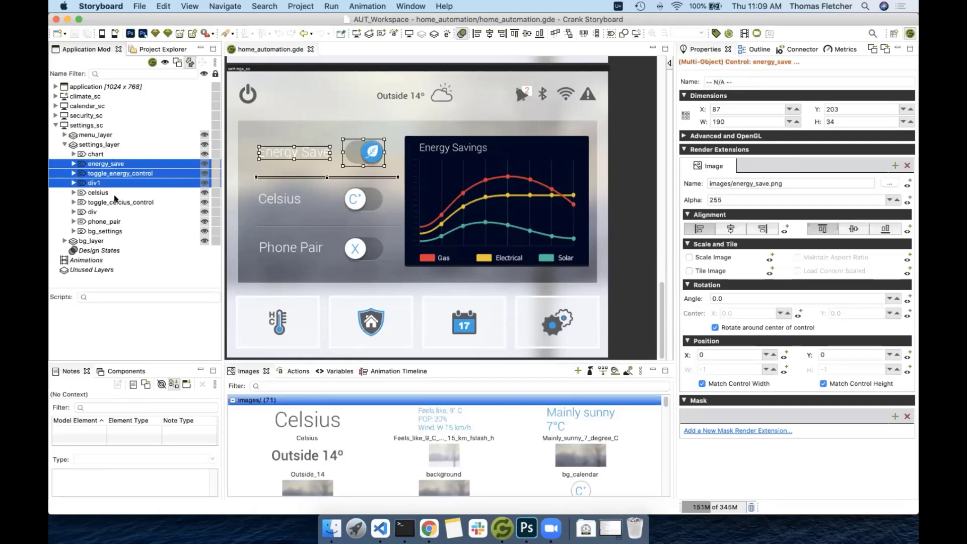
shift+click(106, 195)
shift+click(109, 202)
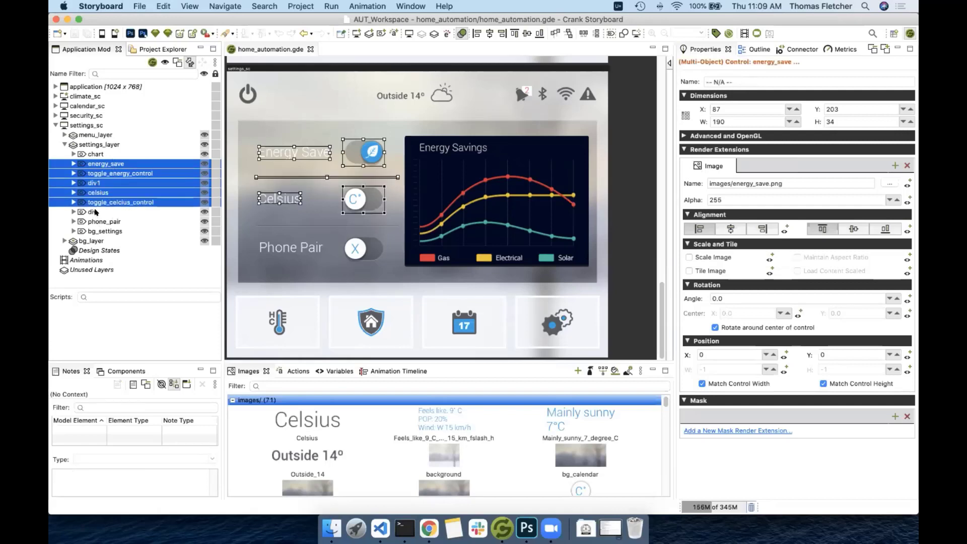
shift+click(96, 212)
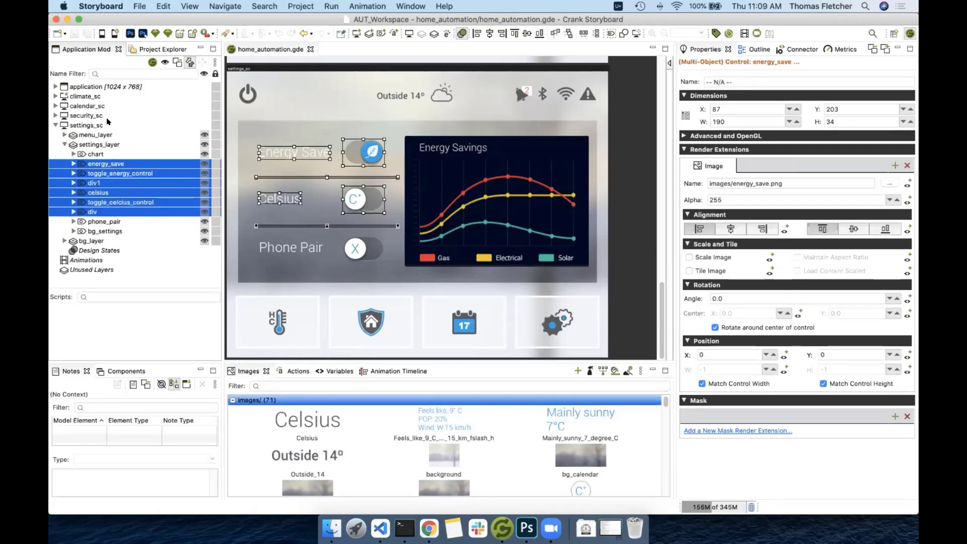
shift+click(115, 222)
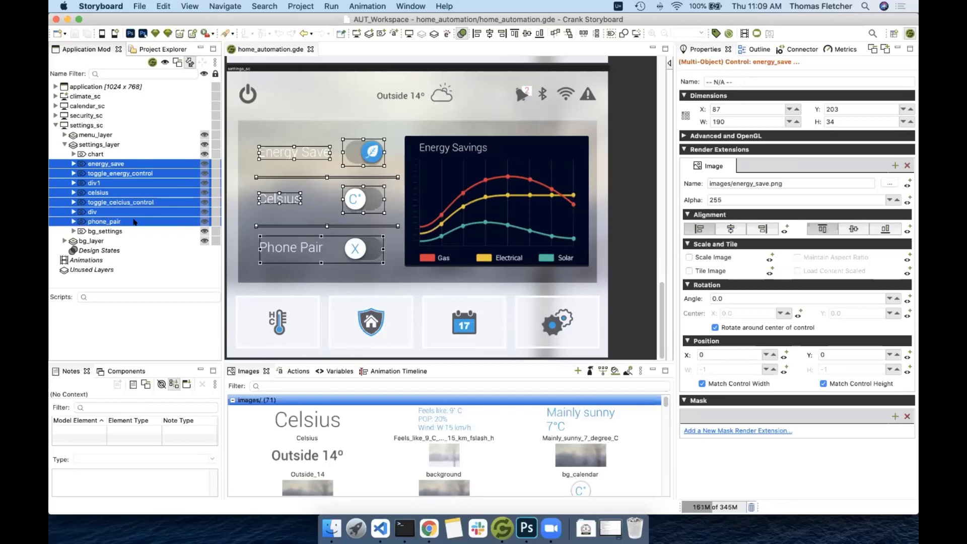
right_click(154, 161)
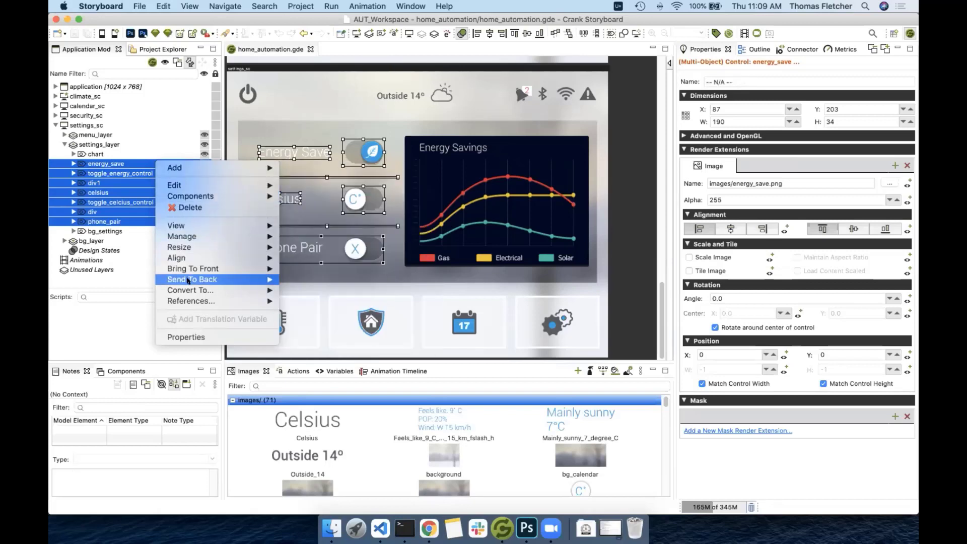
mouse_move(187, 287)
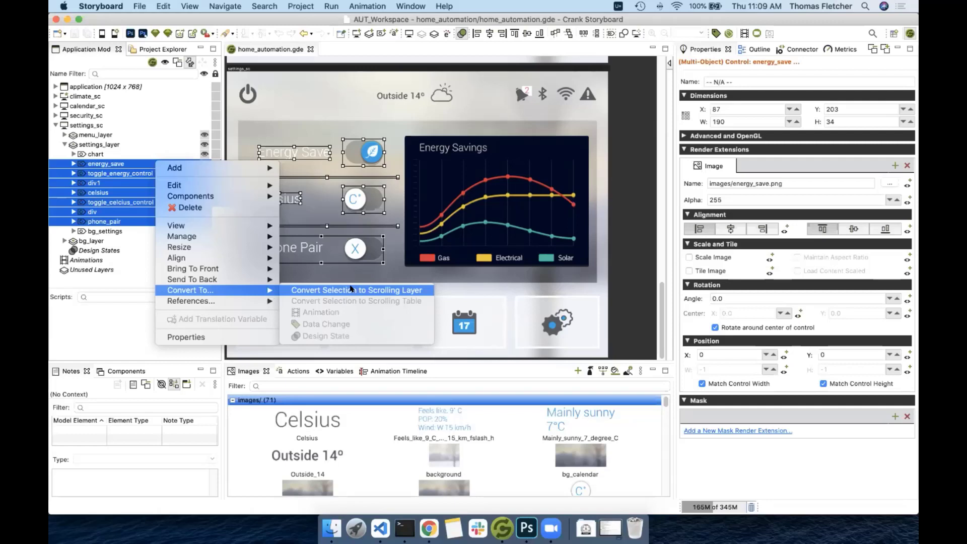
click(379, 289)
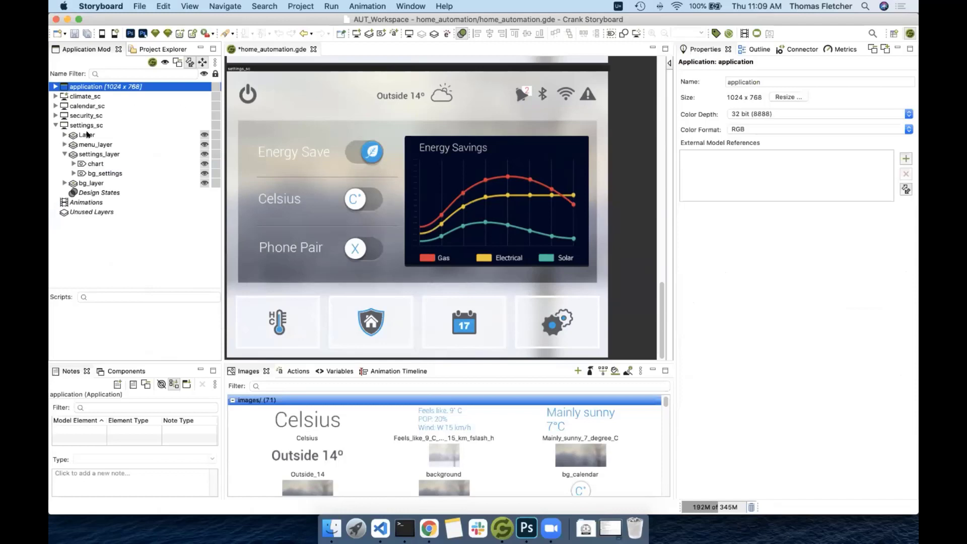
Examine the new layer's scrolling properties and contained controls, comparing it with settings_layer
click(85, 135)
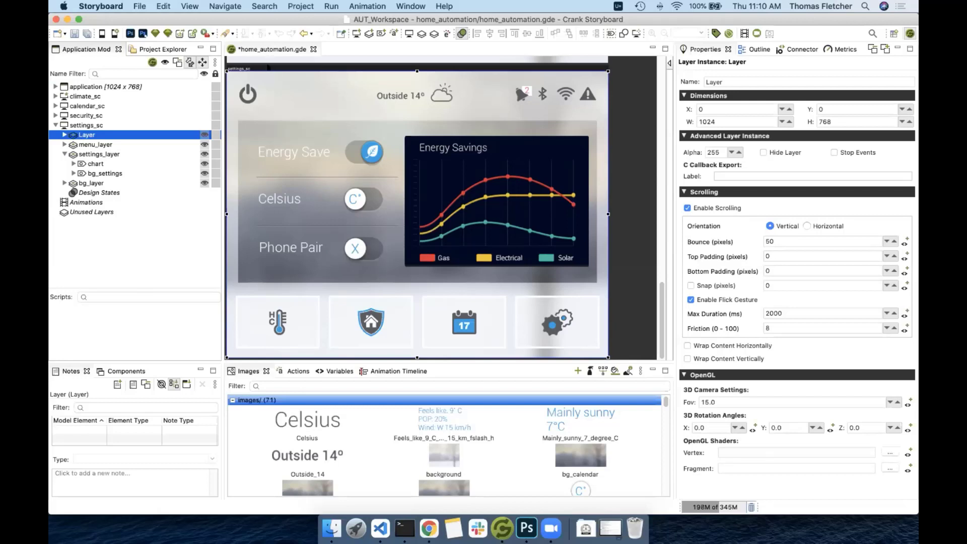
click(87, 154)
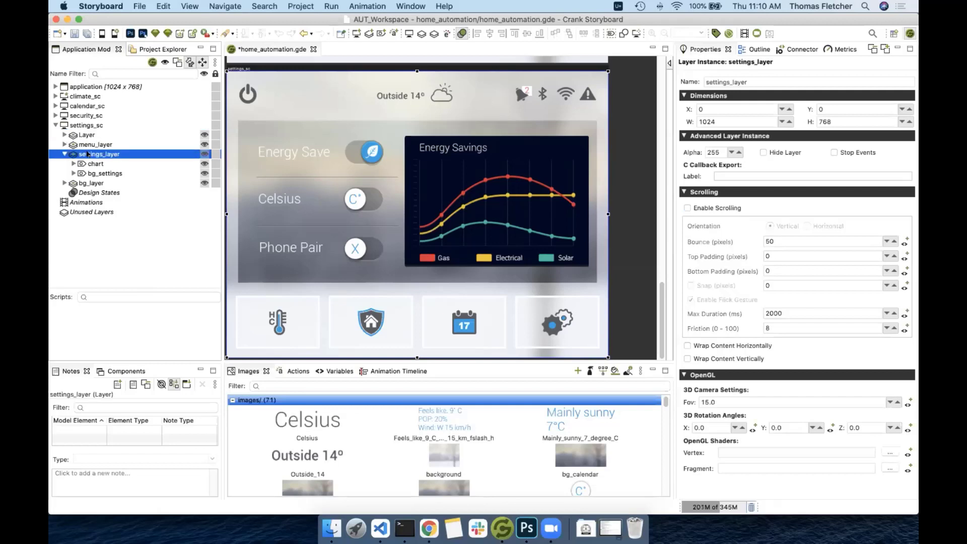
click(202, 153)
click(200, 154)
click(64, 135)
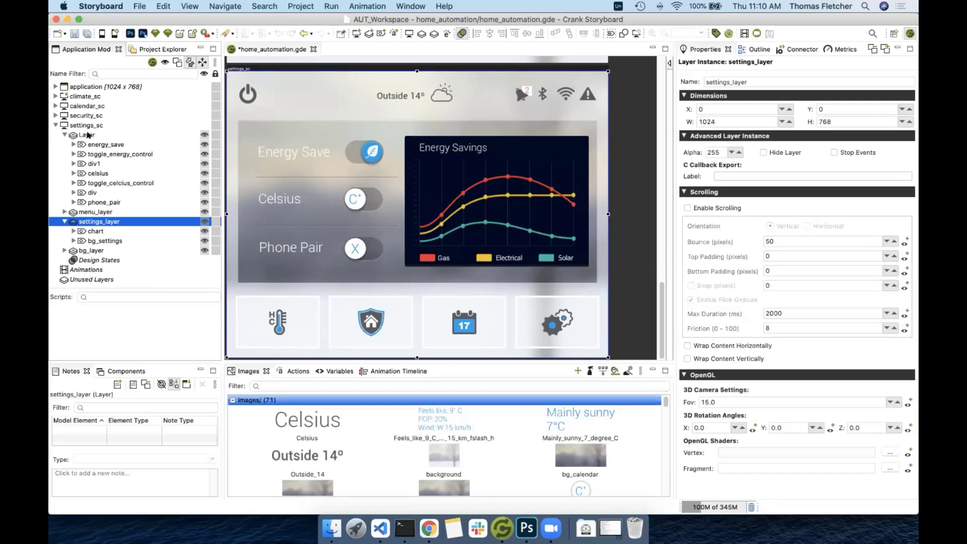
click(87, 135)
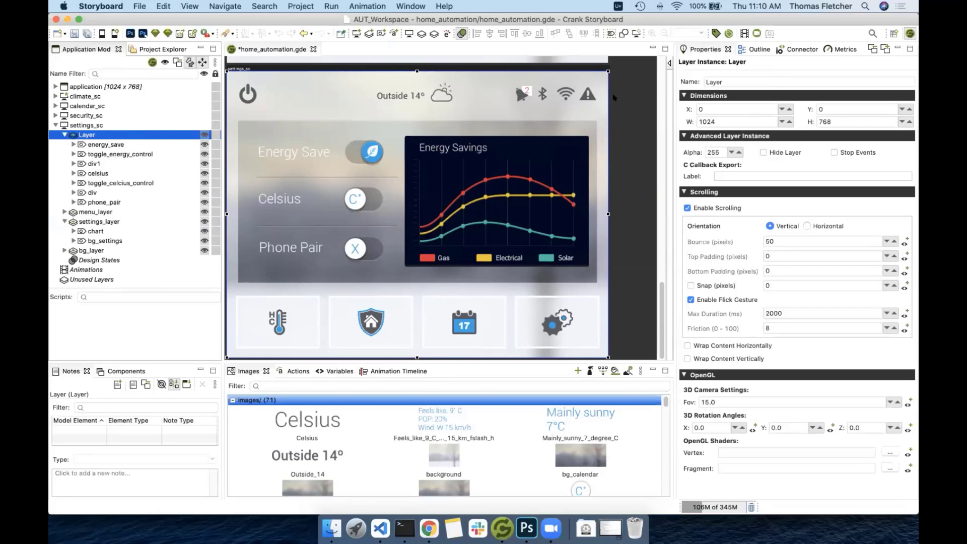
Make settings_sc the application's start screen
click(246, 70)
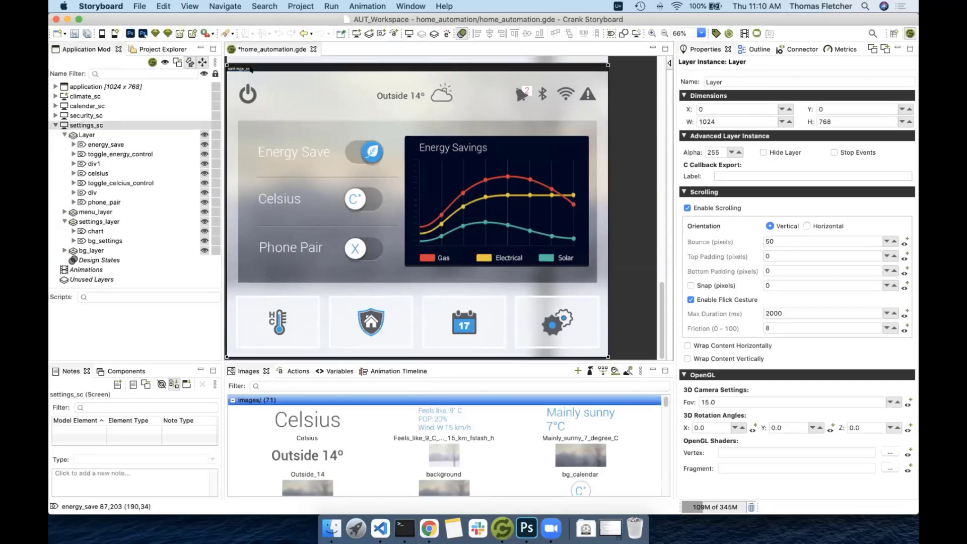
click(872, 81)
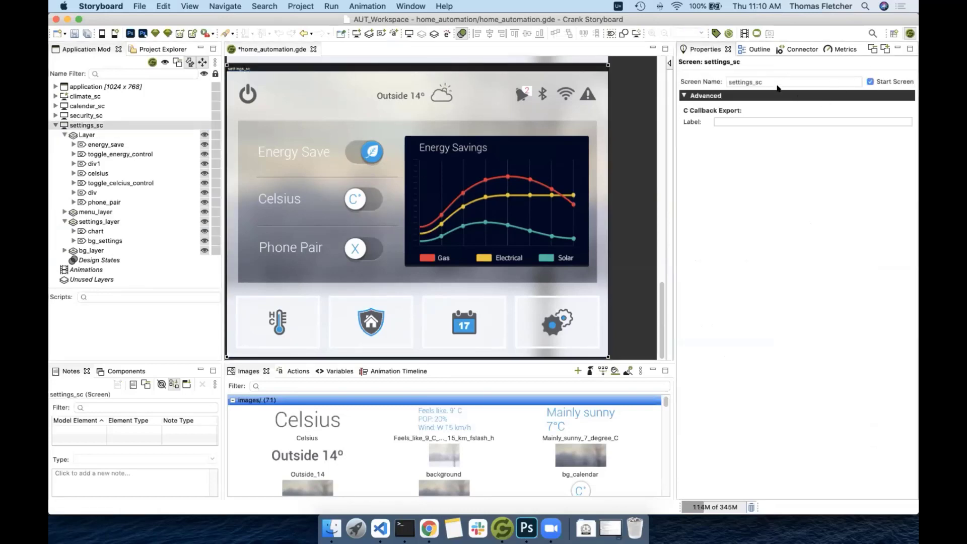
scroll(655, 226, up, 1)
scroll(667, 206, up, 15)
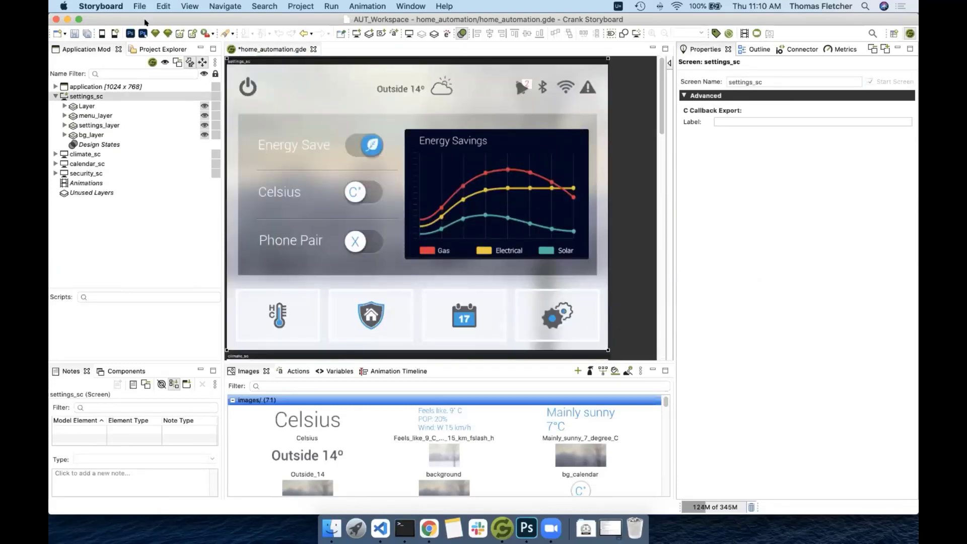
Save the project and run it in the simulator, scrolling the settings controls upward to test the layer
click(101, 33)
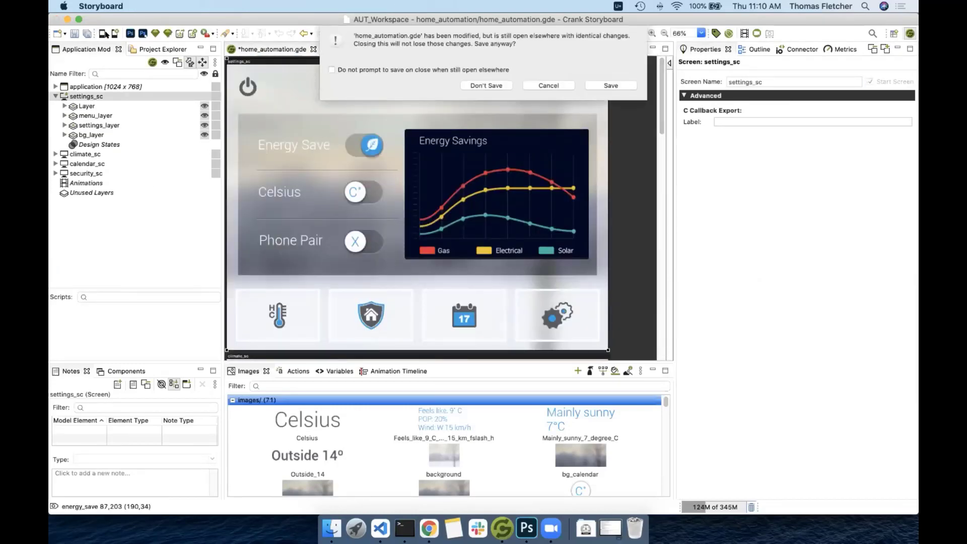
click(615, 88)
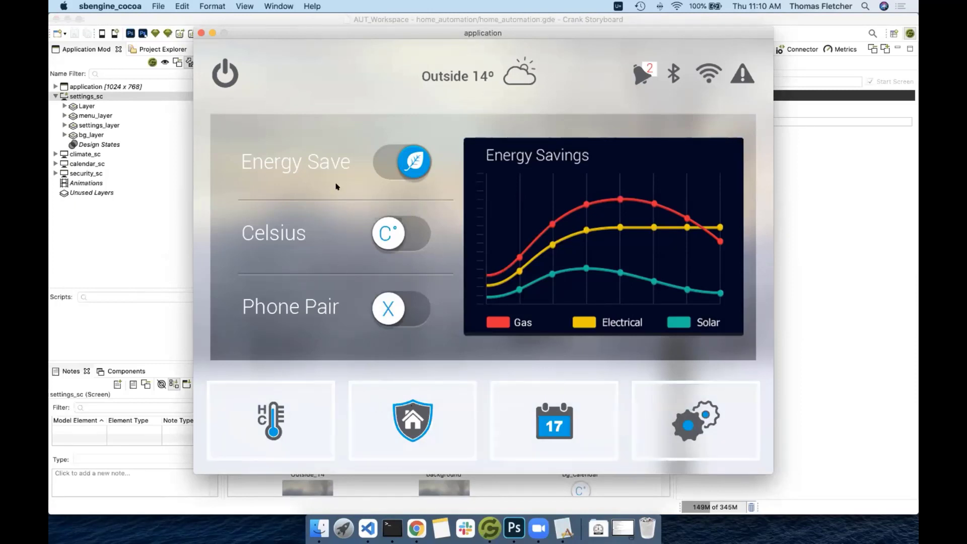
drag(342, 245, 341, 188)
click(201, 32)
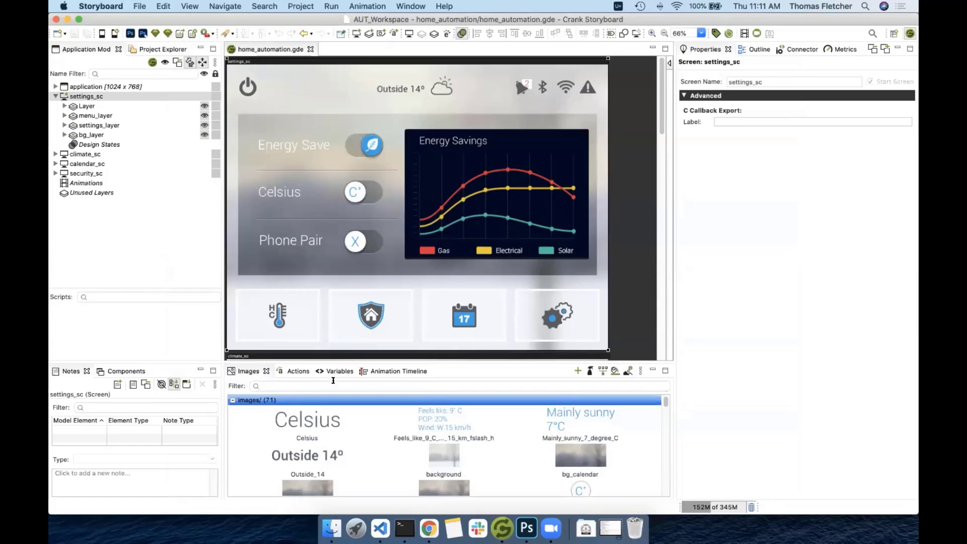
Hide the new scrolling layer in settings_sc, show it again, and save the project
click(91, 103)
click(204, 106)
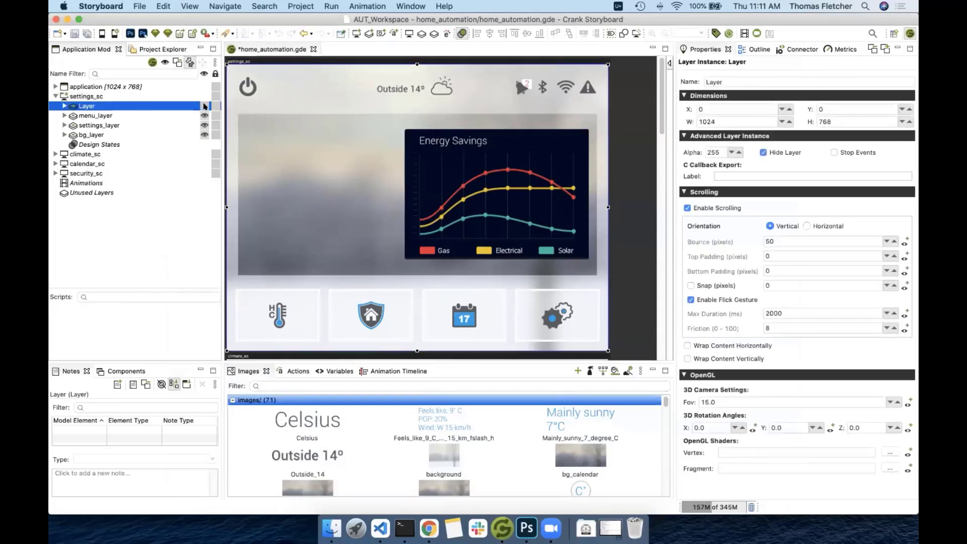
click(204, 105)
key(cmd+s)
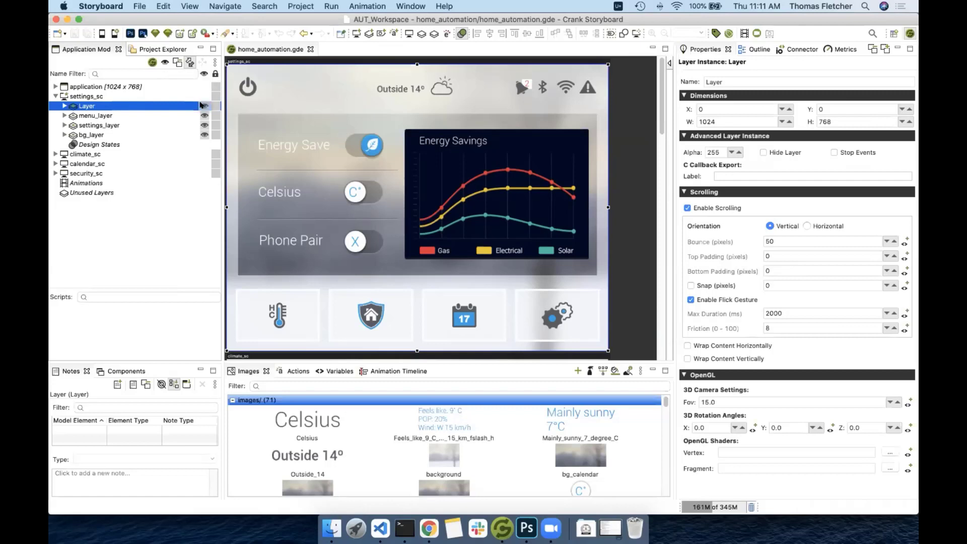
Hide the scrolling layer, toggle the display of hidden elements in the model tree, and make the layer visible again
click(202, 105)
key(super+z)
click(204, 106)
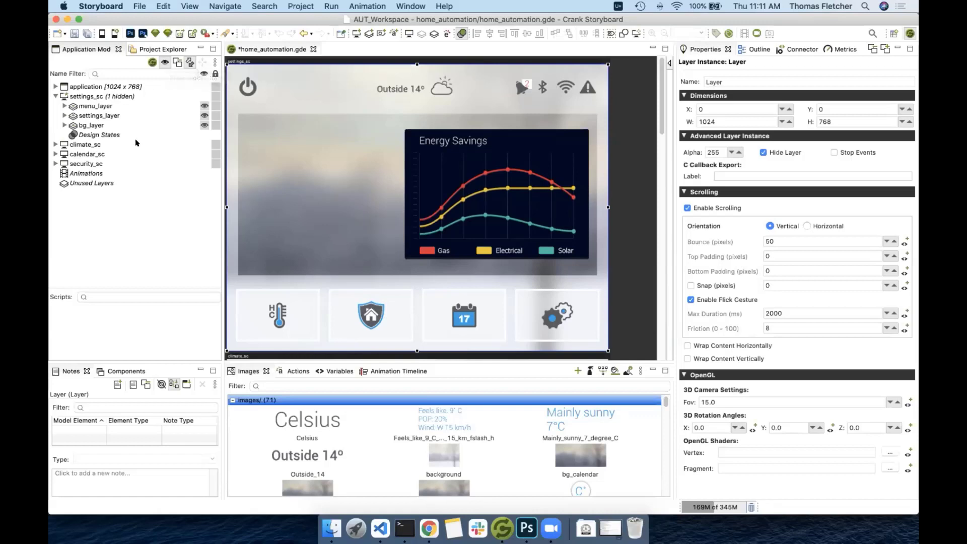
click(164, 62)
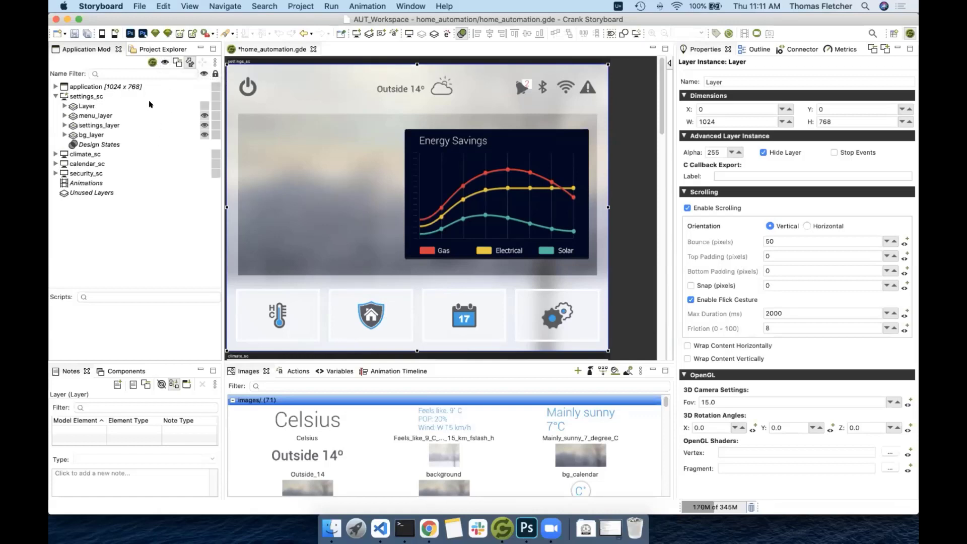
click(88, 105)
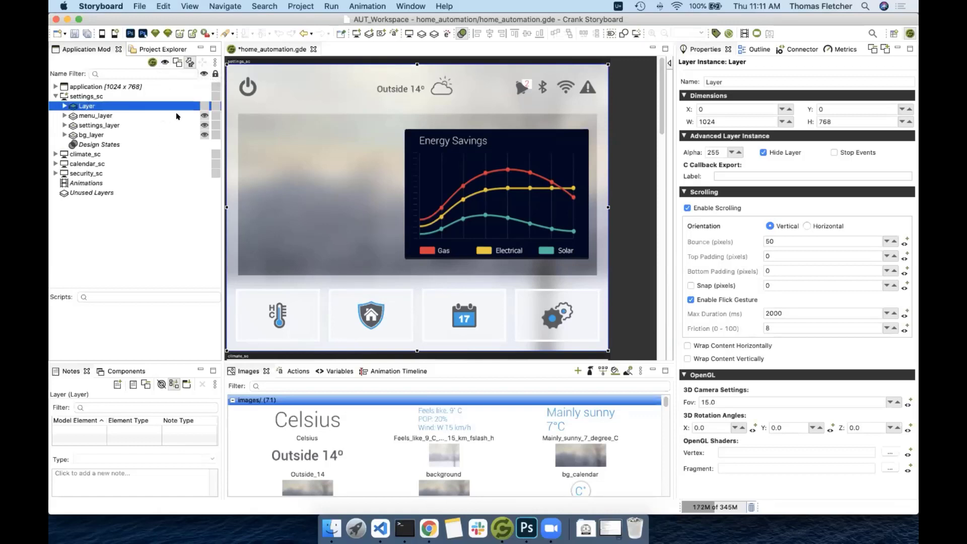
click(204, 106)
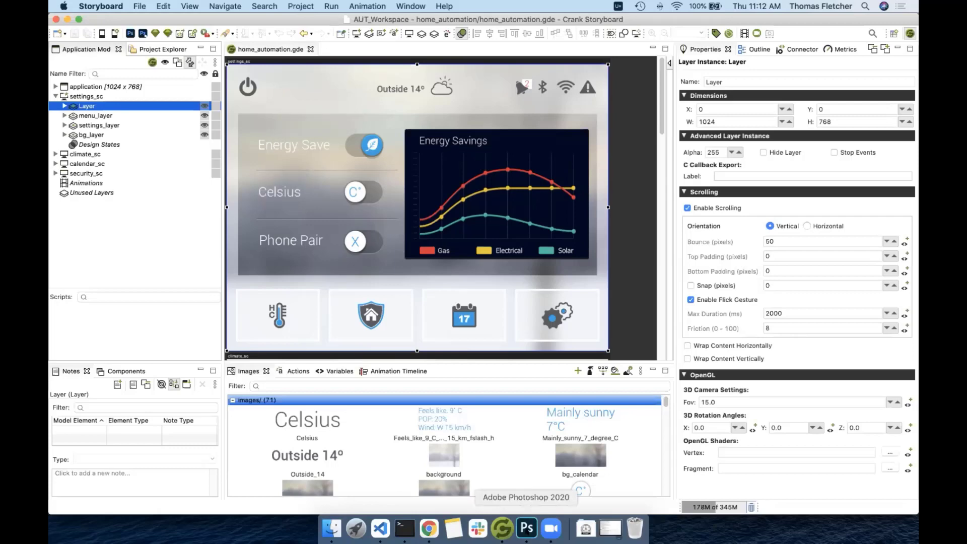
Switch to Photoshop, open color_mania.psd from the AUT_DataSource_Demo folder, and examine the color_mania artboard enlarged
click(526, 526)
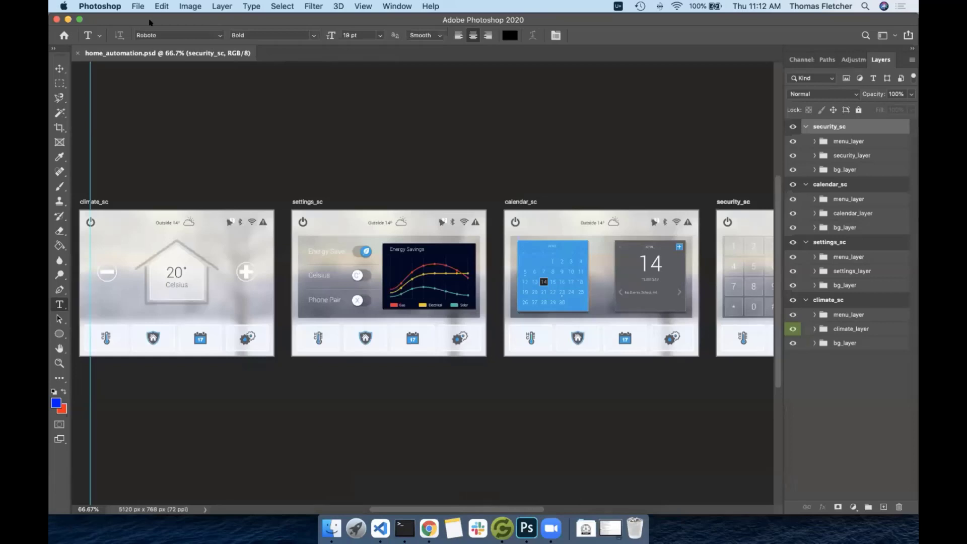
click(331, 528)
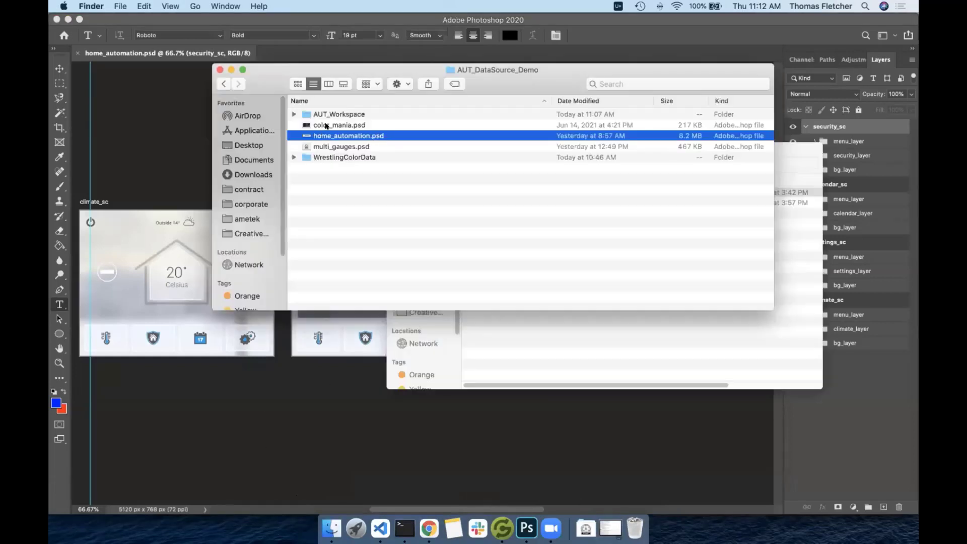
double_click(326, 126)
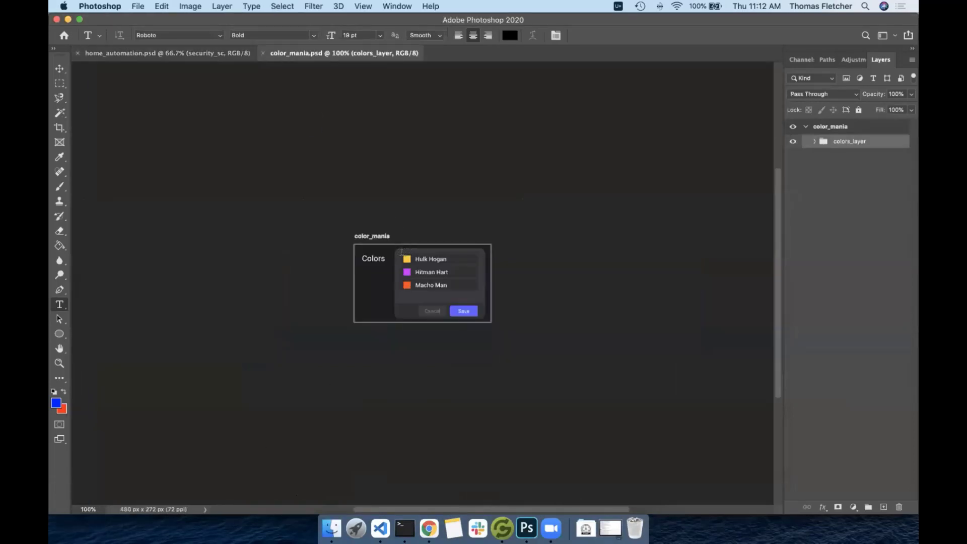
key(super+equal)
key(super+equal)
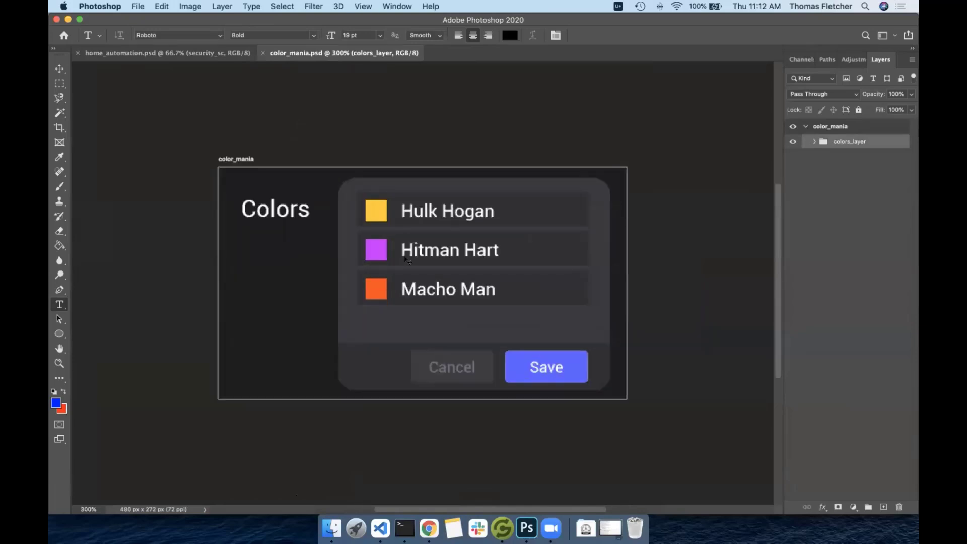
key(super+equal)
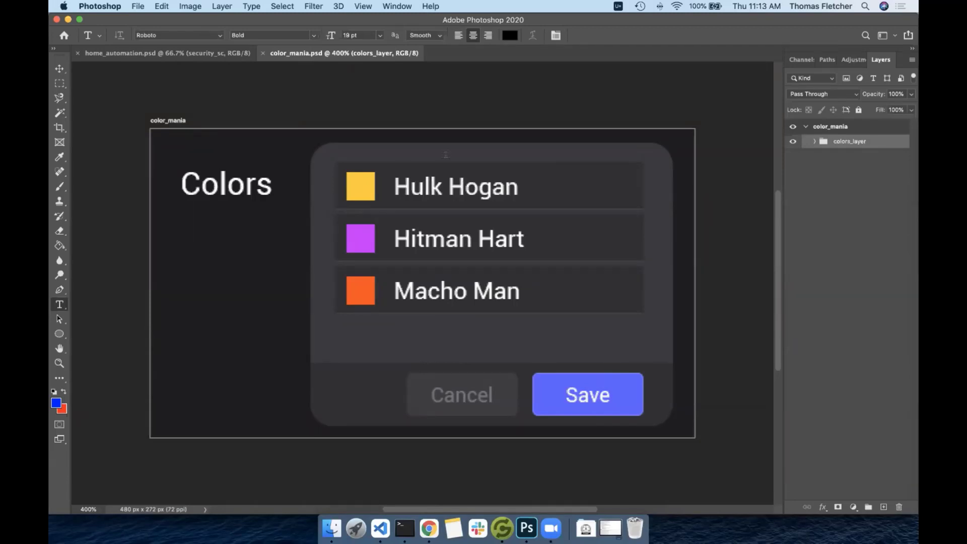
Switch to Crank Storyboard and import color_mania.psd into a new project named color_mania, keeping the default import options
key(super+Tab)
key(super+Tab)
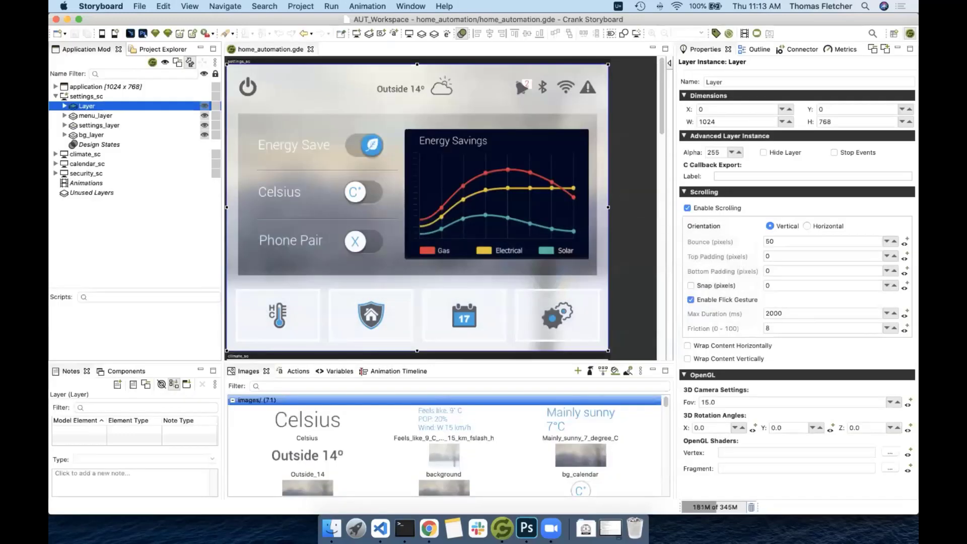
click(129, 33)
click(591, 73)
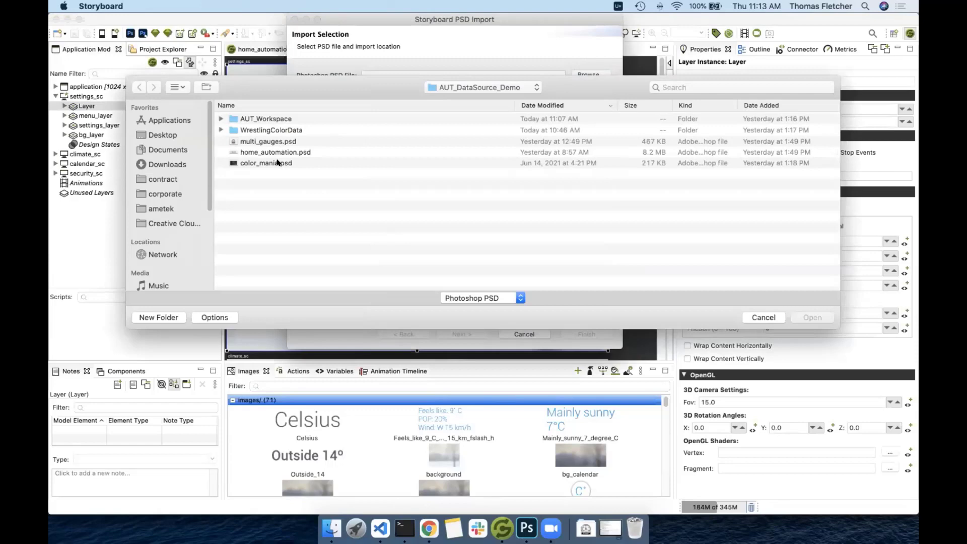
click(277, 162)
click(812, 316)
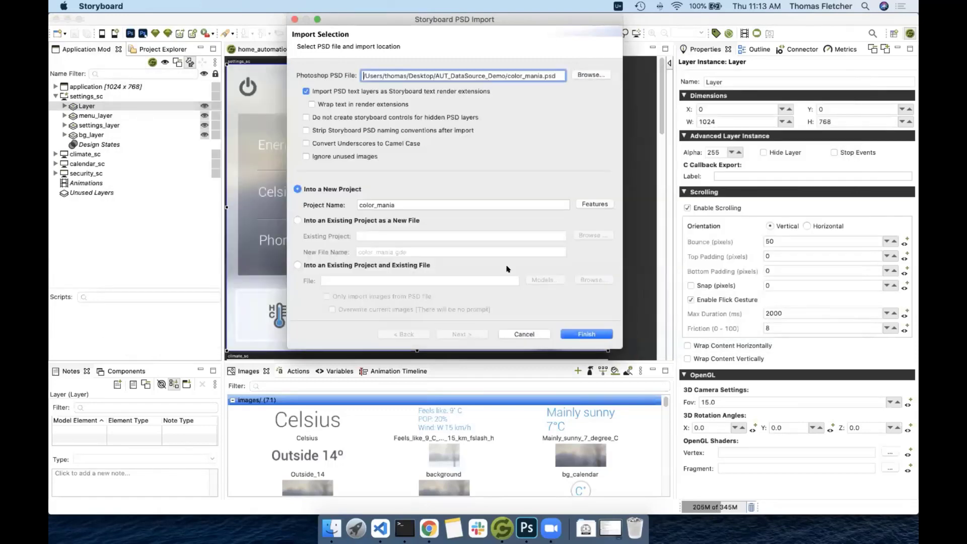
click(588, 334)
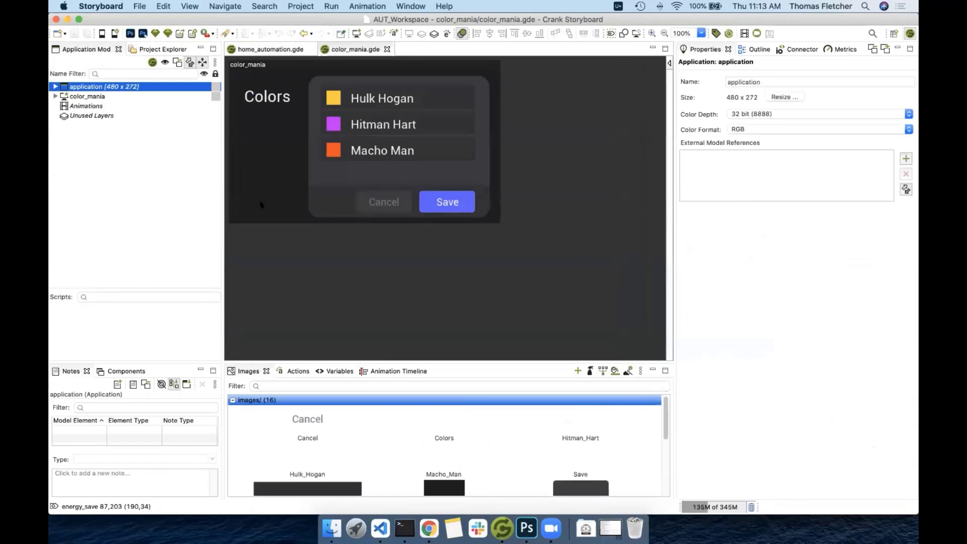
Examine the three swatch controls, the imported images in an enlarged view, and the image and text render extensions of swatch_1_control
click(346, 97)
click(367, 127)
click(369, 147)
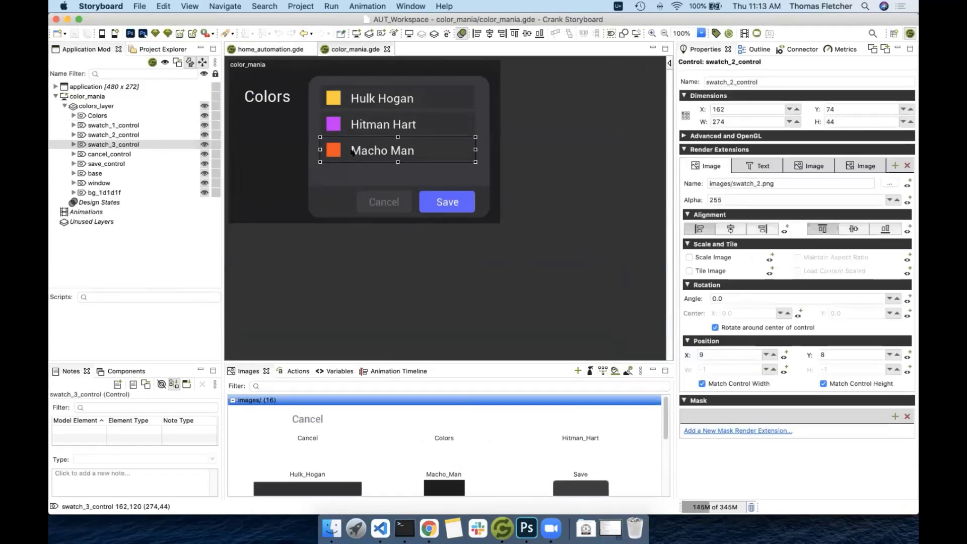
drag(345, 359, 332, 269)
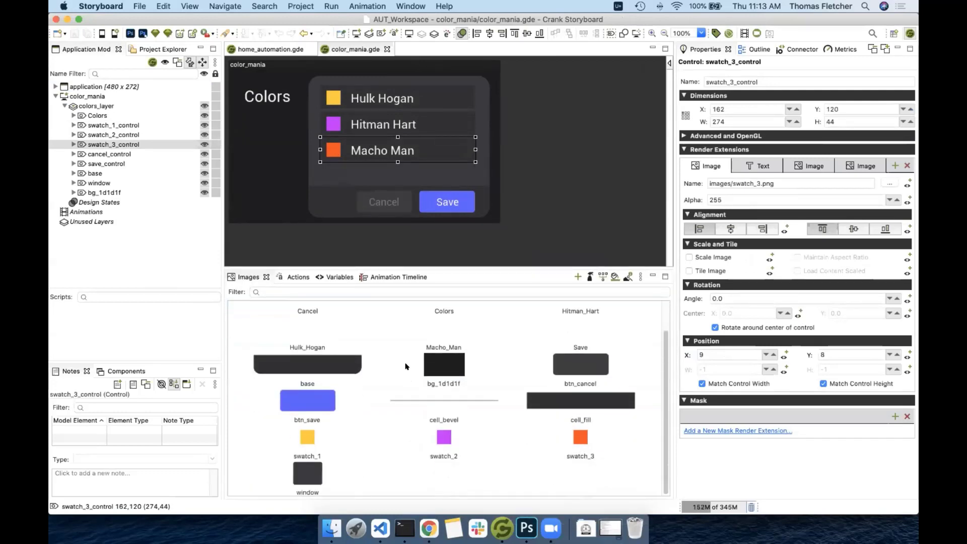
scroll(405, 366, up, 2)
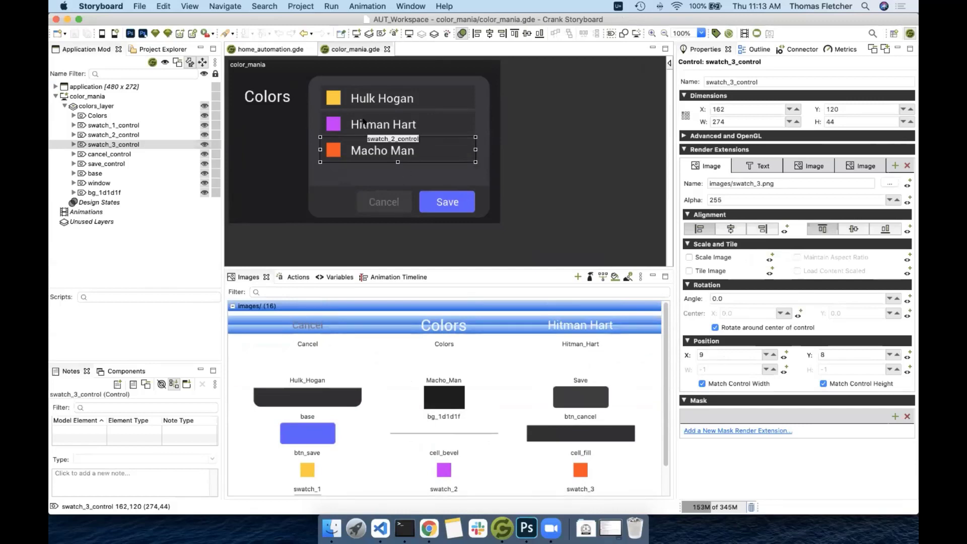
click(424, 100)
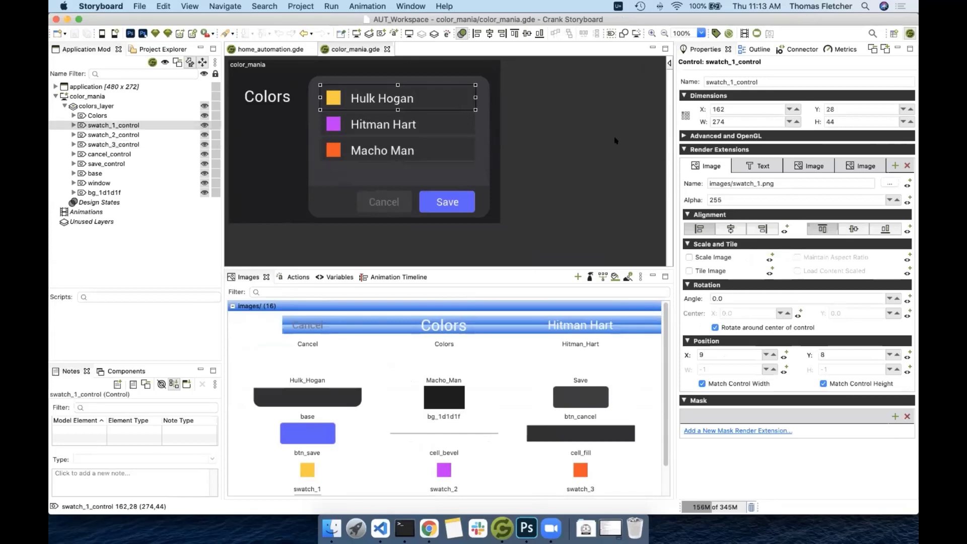
click(754, 162)
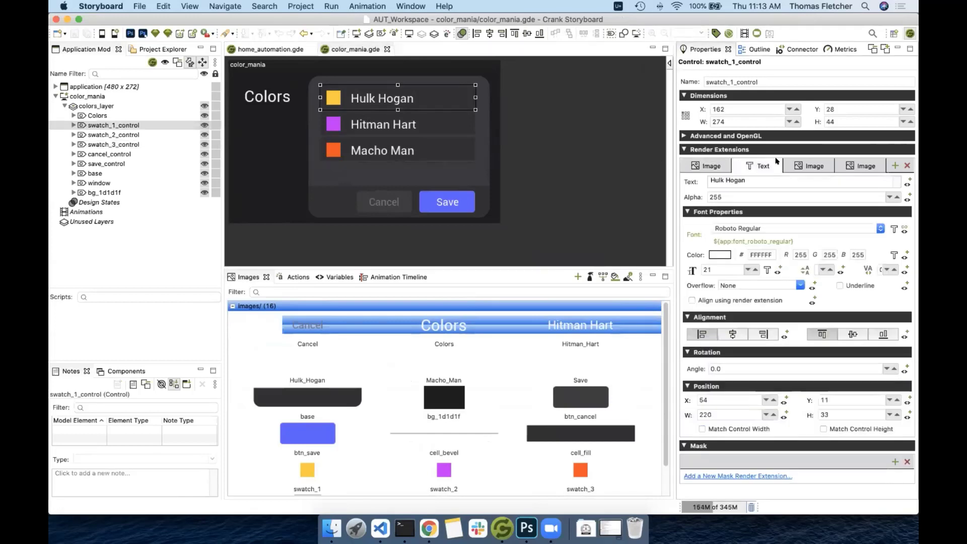
click(707, 166)
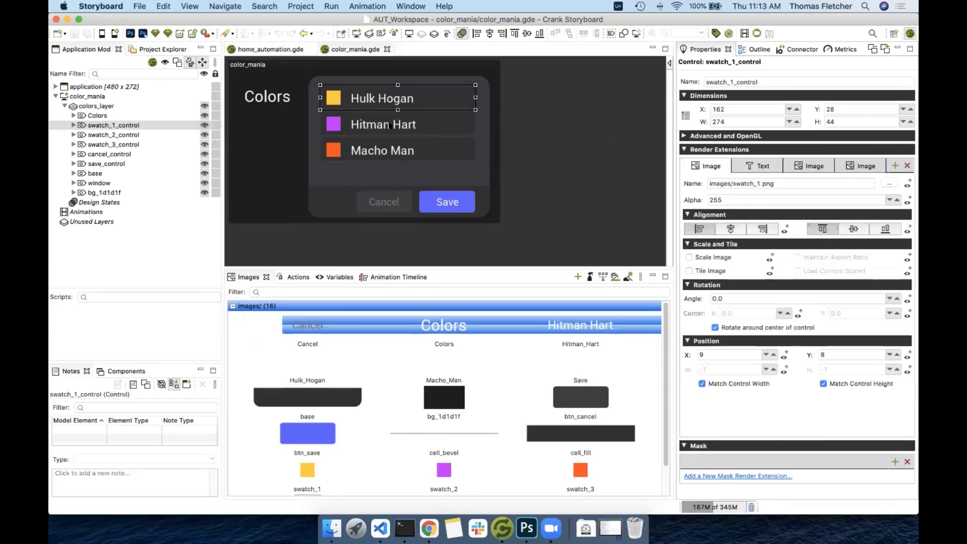
Select all images in the color_mania project and display its estimated memory and storage metrics
click(392, 349)
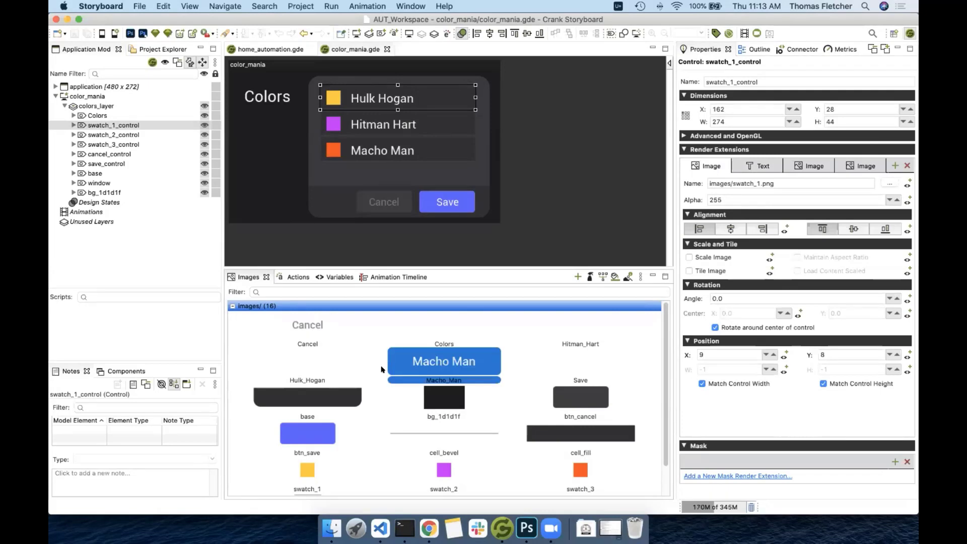
click(369, 352)
key(super+a)
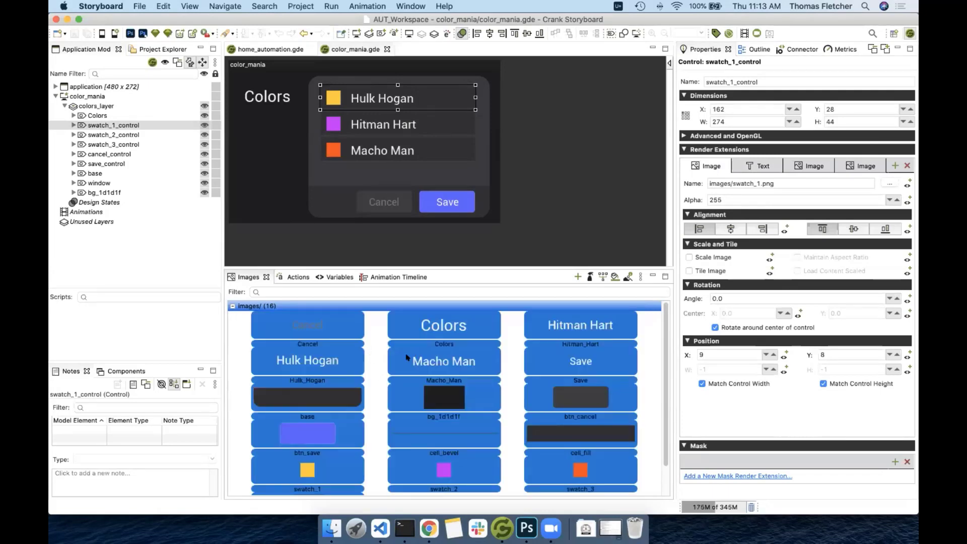
right_click(335, 332)
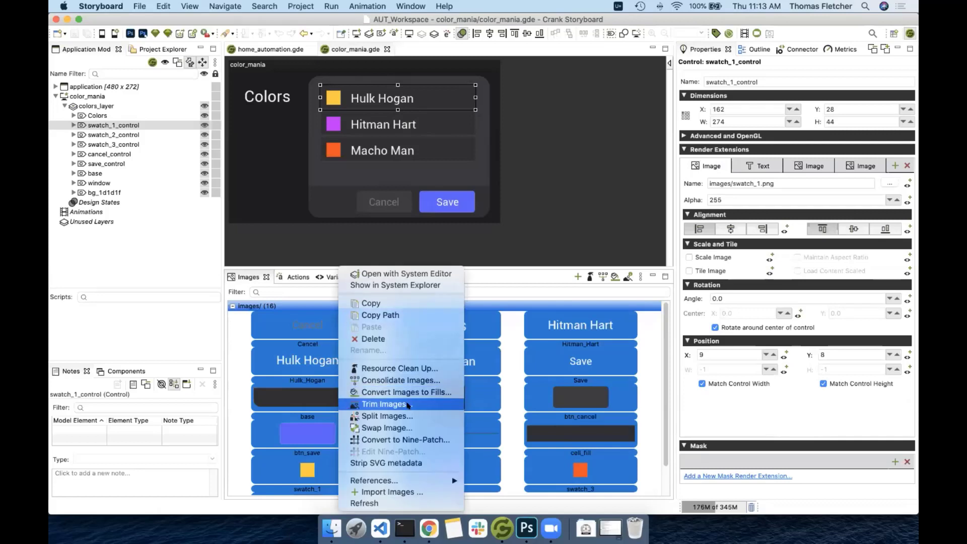
click(441, 394)
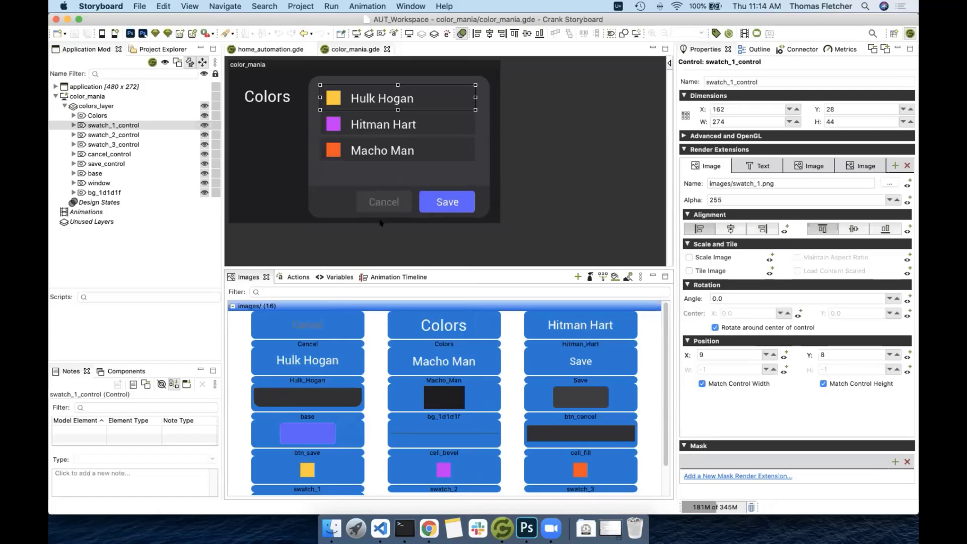
click(840, 51)
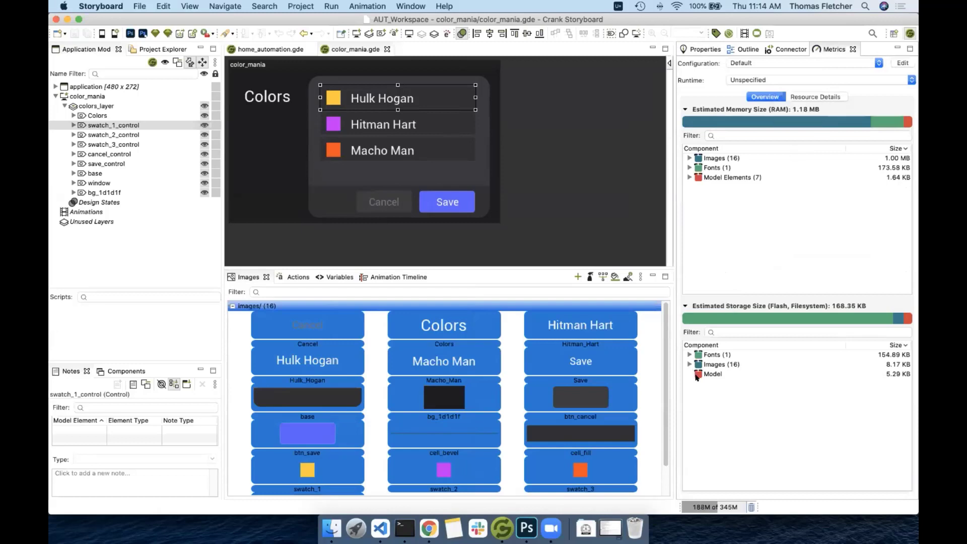
Start Convert Images to Fills for the selected images and review which controls each swatch and cell image affects
right_click(422, 361)
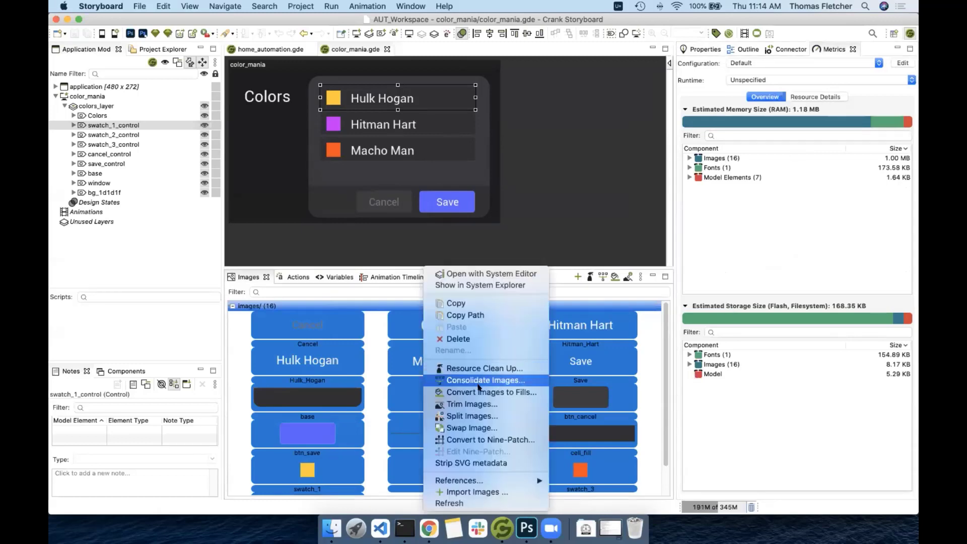
click(508, 394)
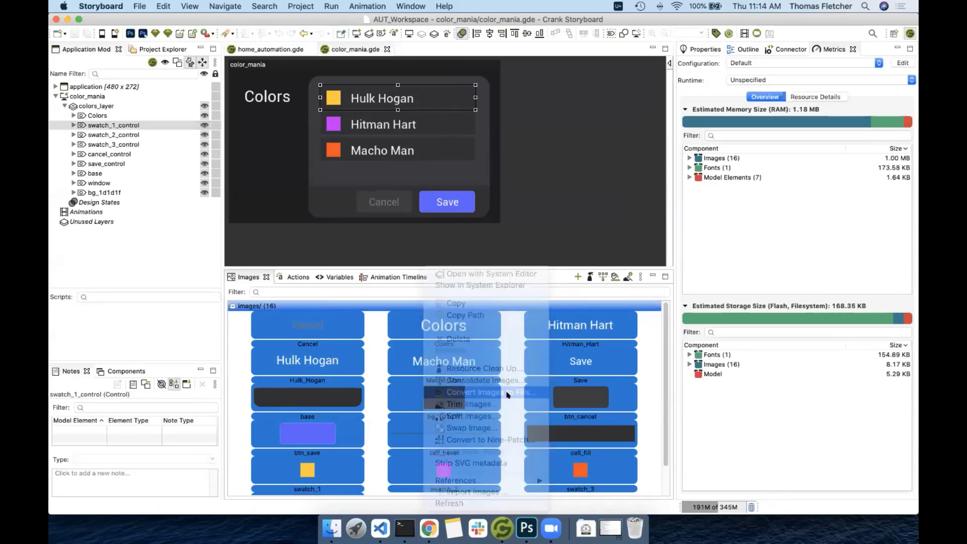
click(342, 198)
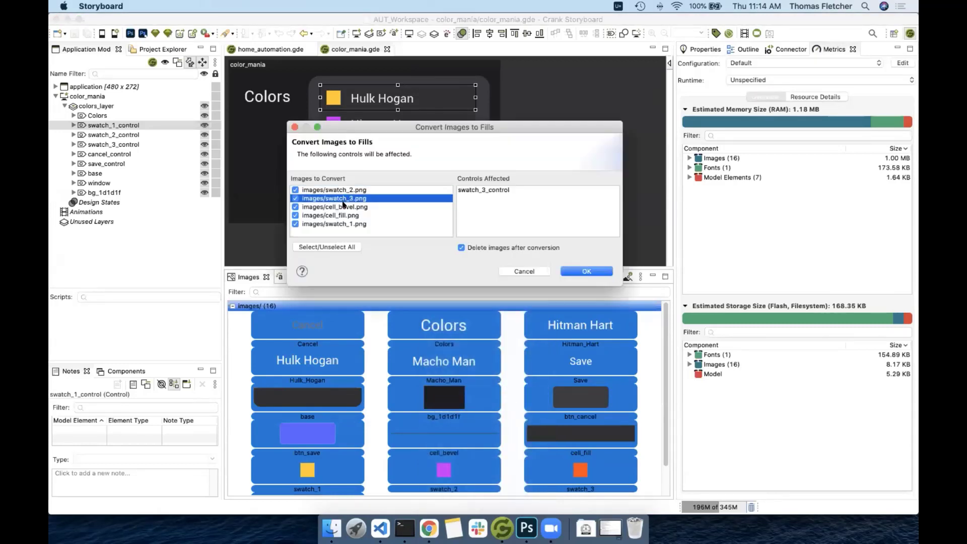
click(344, 206)
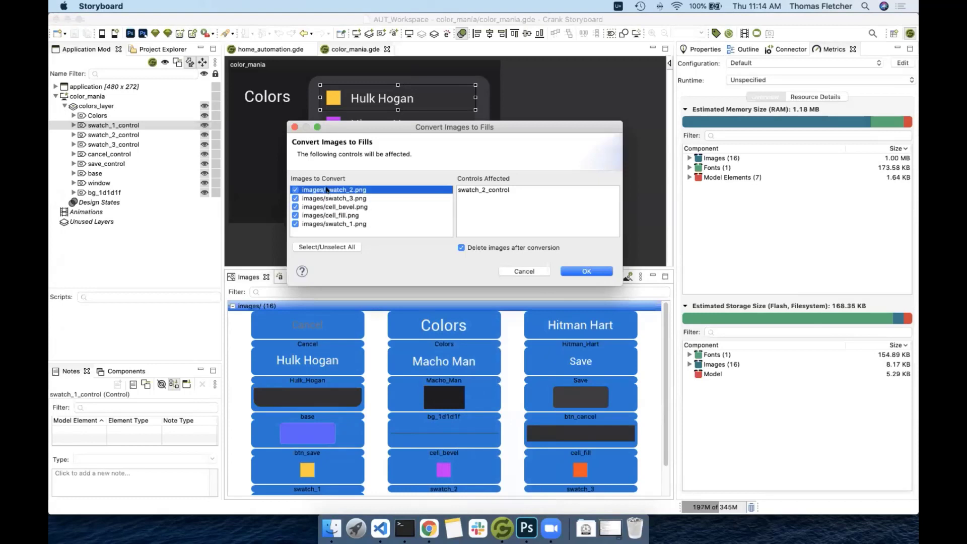
click(327, 190)
click(327, 198)
click(331, 223)
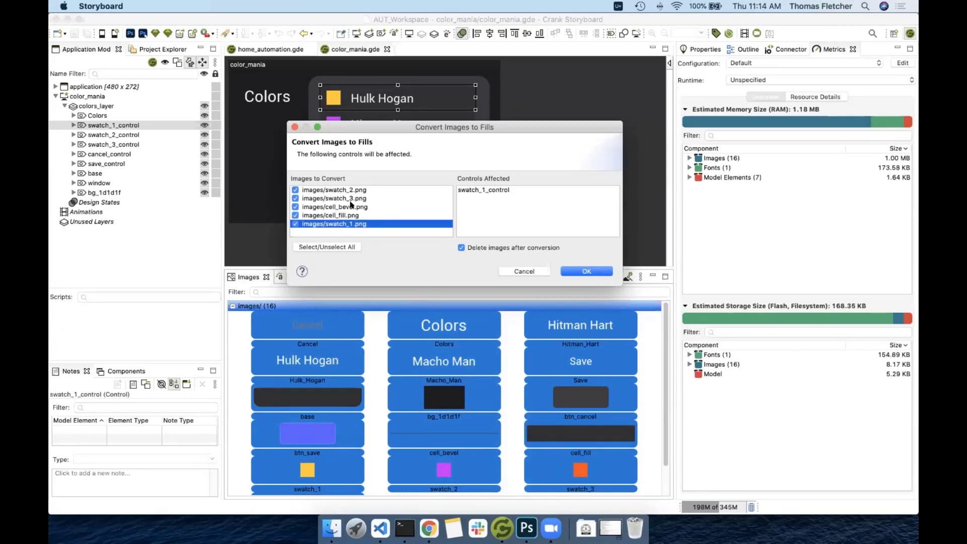
click(351, 207)
click(346, 215)
click(347, 207)
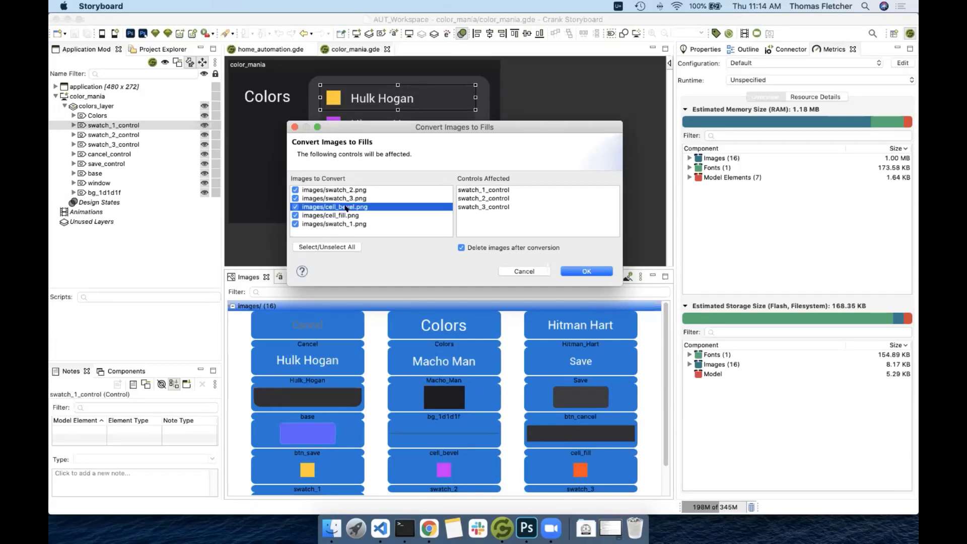
click(345, 215)
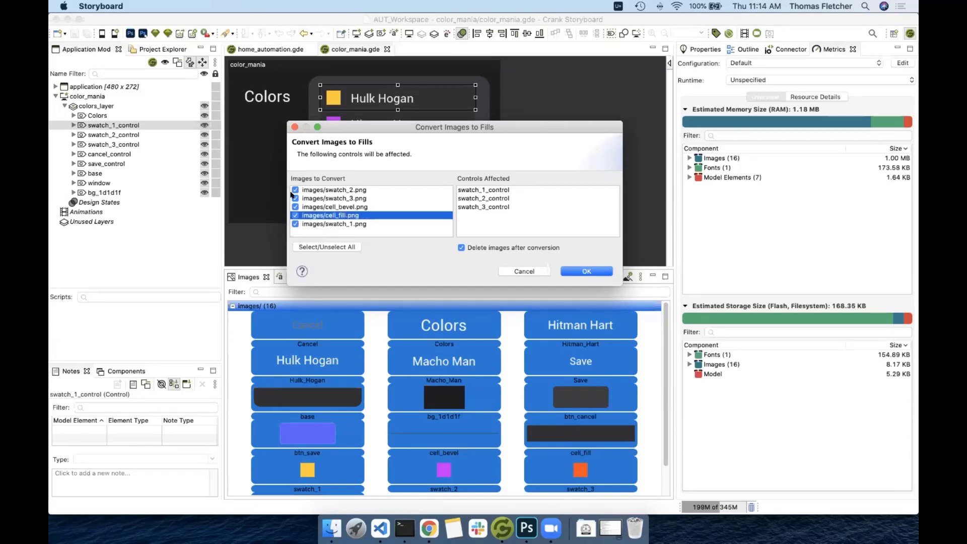
Convert all five listed swatch and cell images to fills and permanently delete the converted images
click(318, 247)
click(318, 247)
click(589, 271)
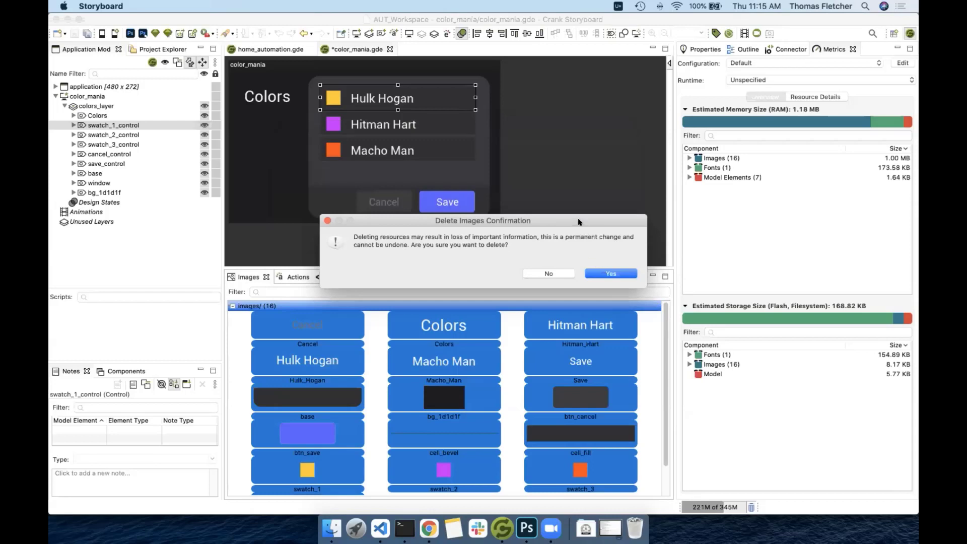
drag(579, 222, 530, 167)
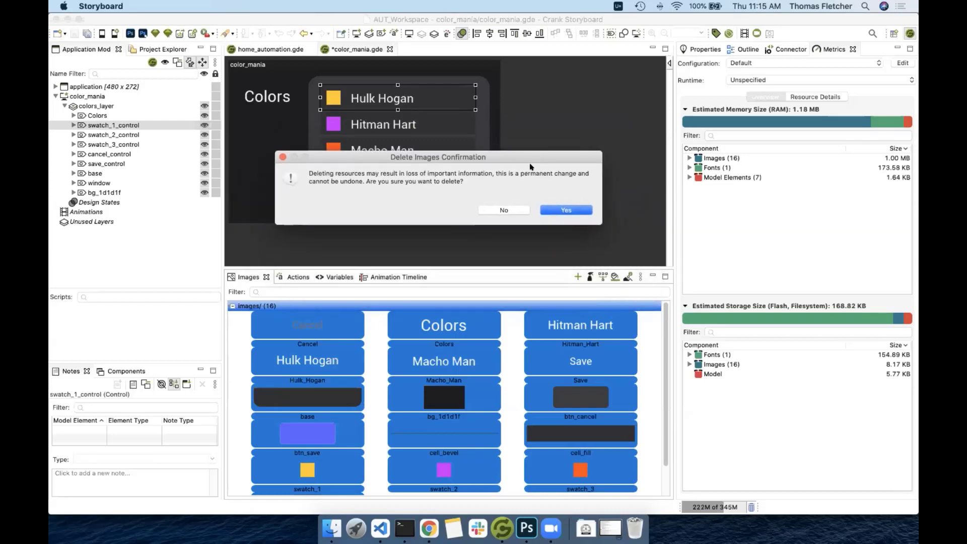
click(566, 210)
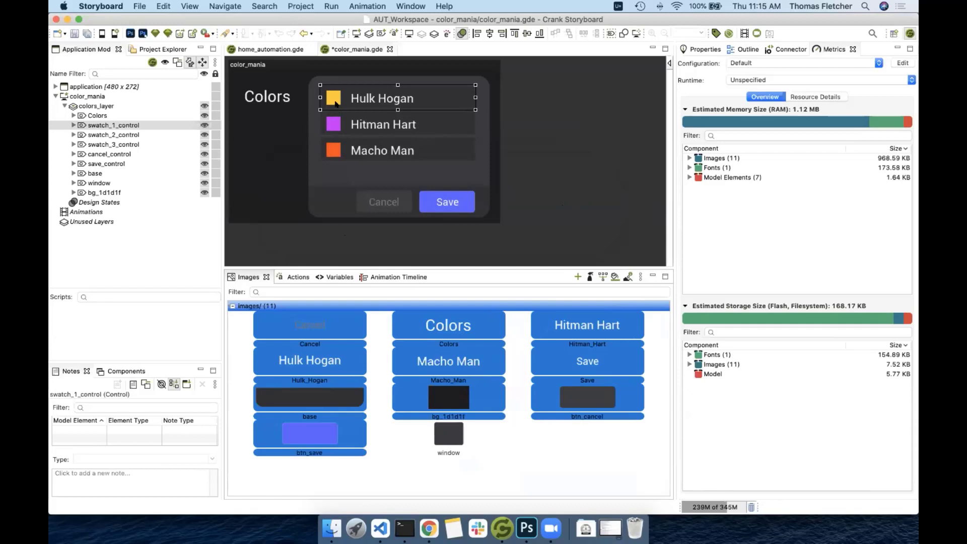
Examine the converted fill and the text render extension of swatch_1_control
click(353, 99)
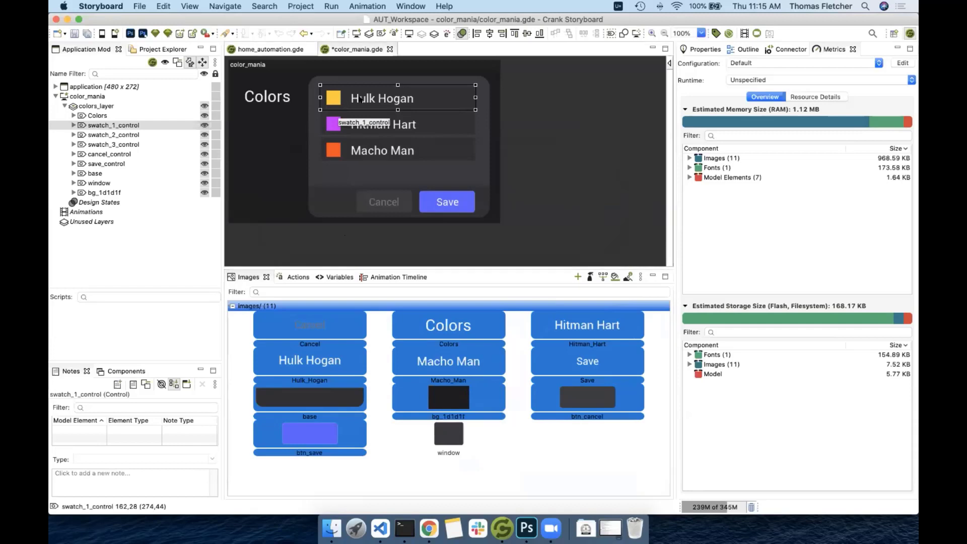
click(689, 45)
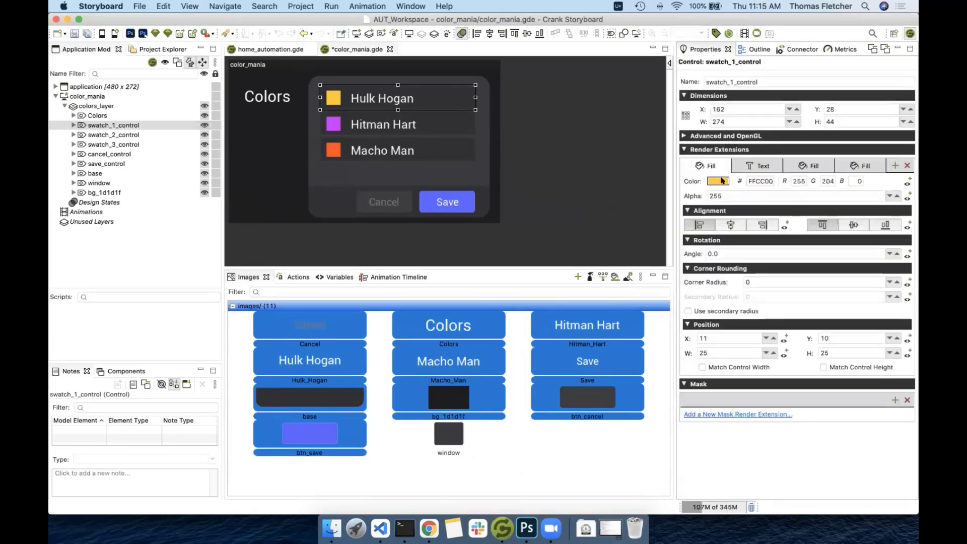
click(762, 163)
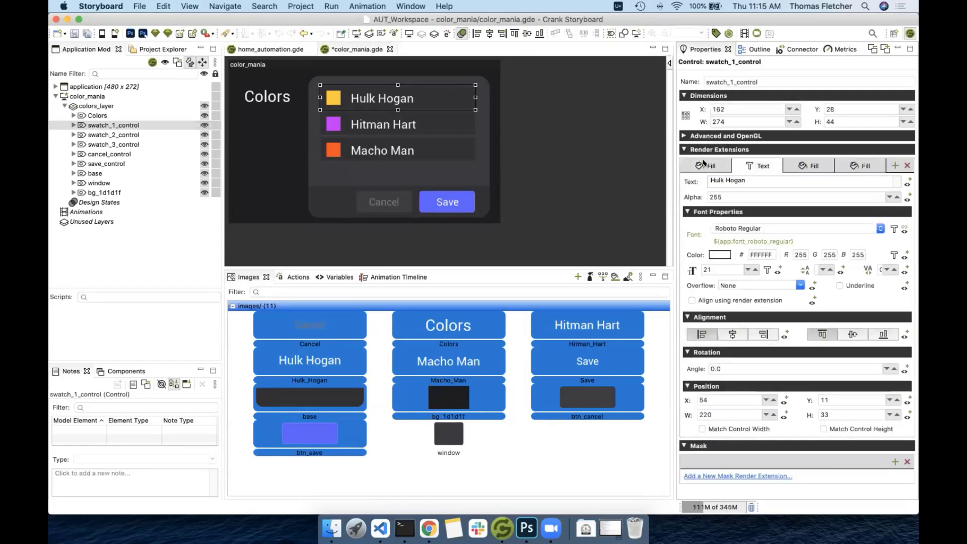
click(704, 165)
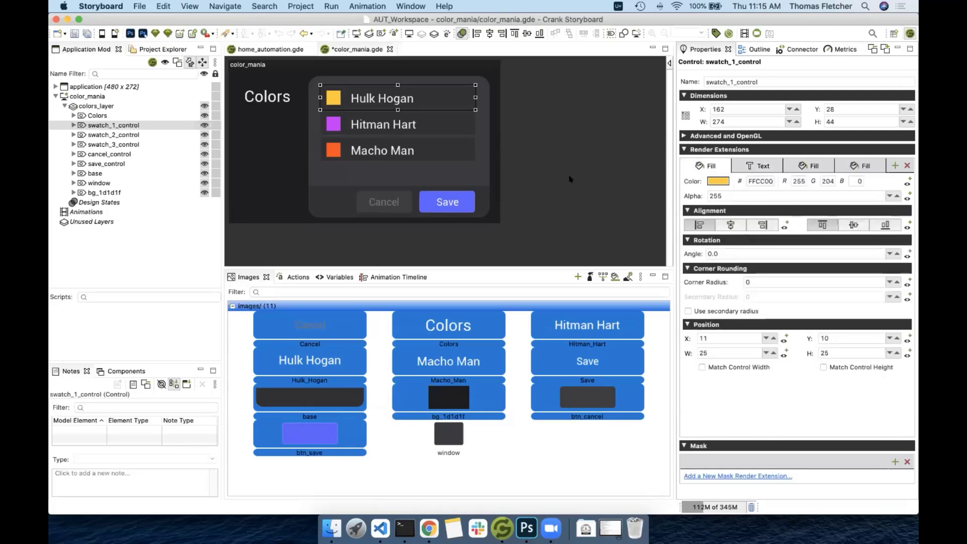
Select swatch_1_control, swatch_2_control and swatch_3_control together and convert the selection to a scrolling table
click(380, 124)
click(384, 151)
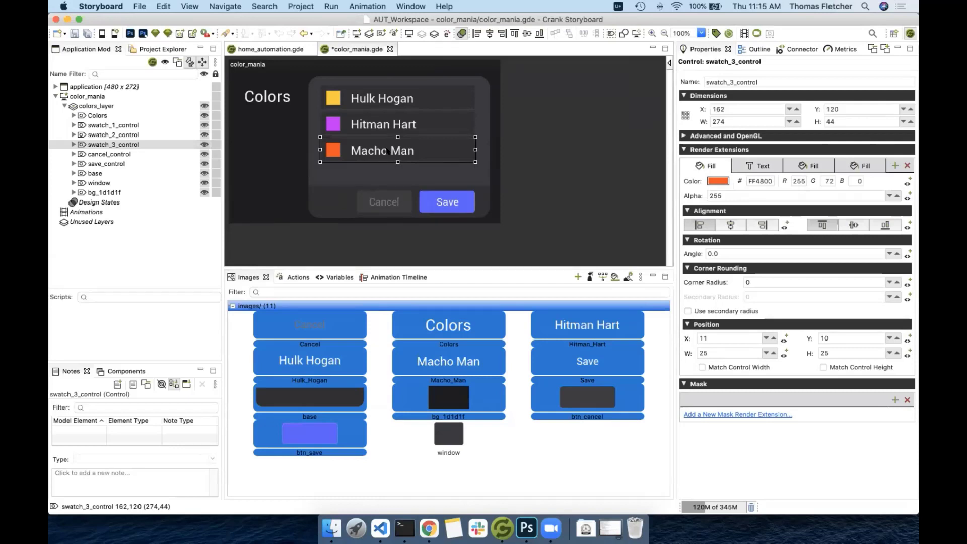
shift+click(399, 124)
shift+click(371, 98)
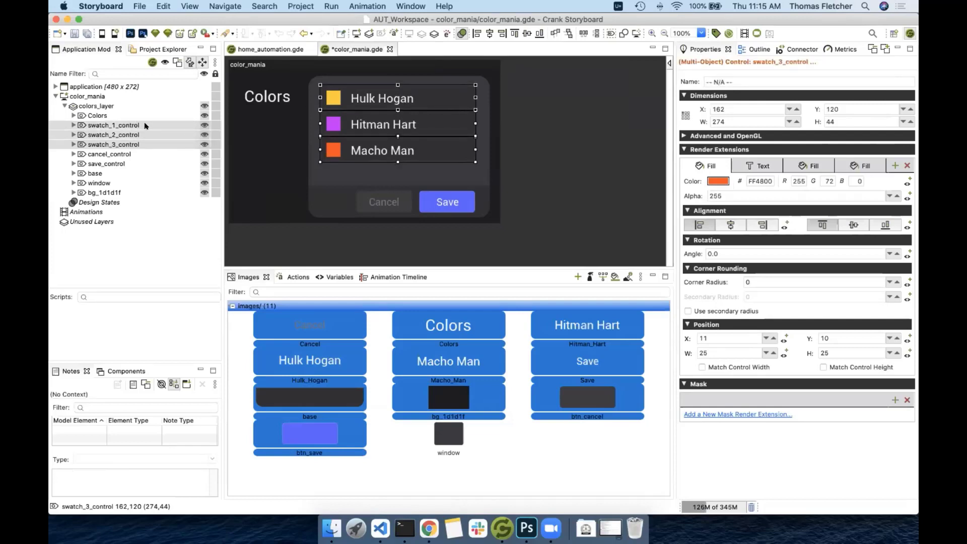
right_click(381, 96)
mouse_move(444, 226)
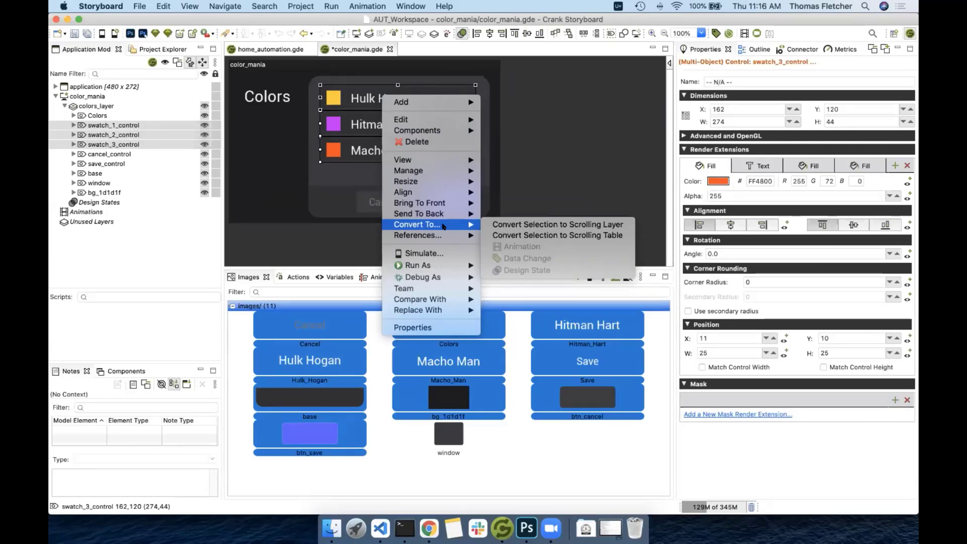
click(535, 234)
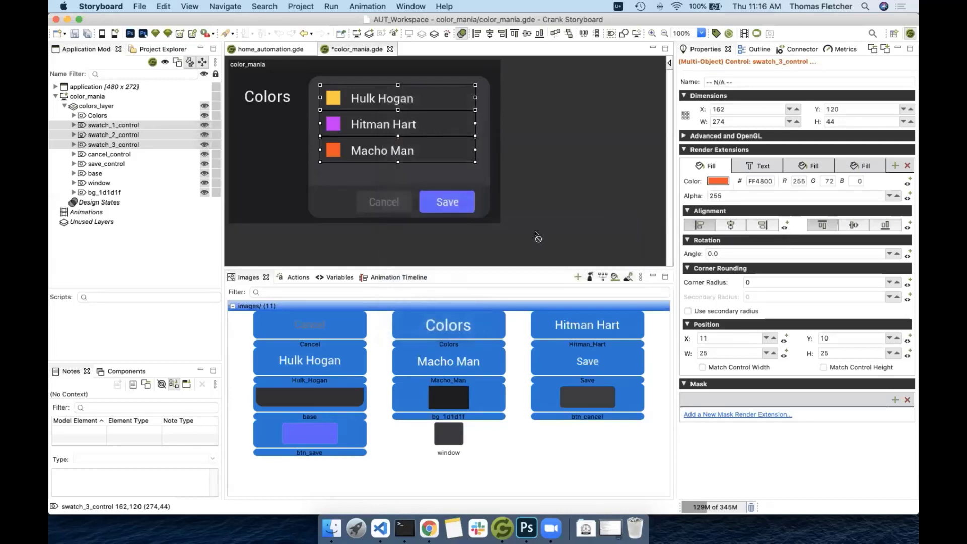
Examine the new table's cells and the variables bound to the cell template's fill color and text
click(98, 125)
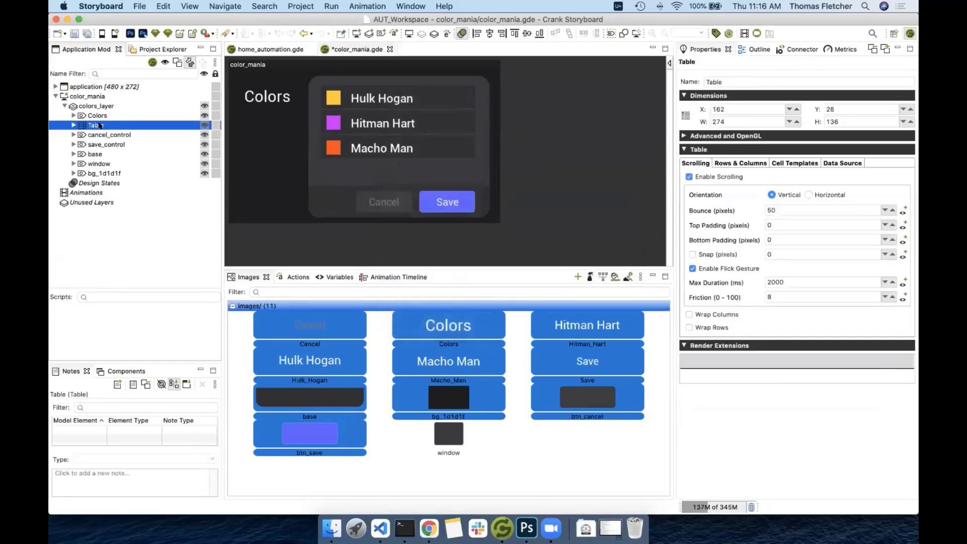
click(73, 124)
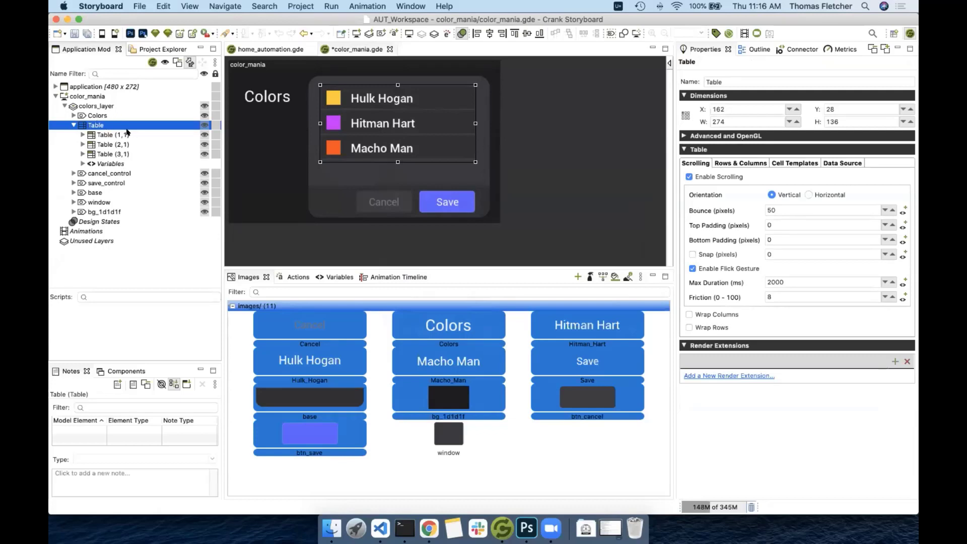
click(124, 145)
click(125, 154)
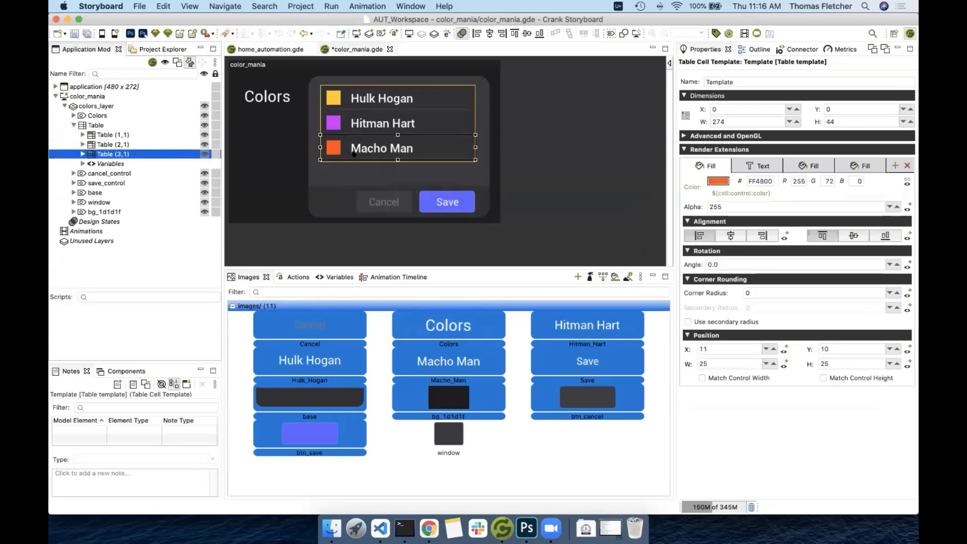
click(390, 99)
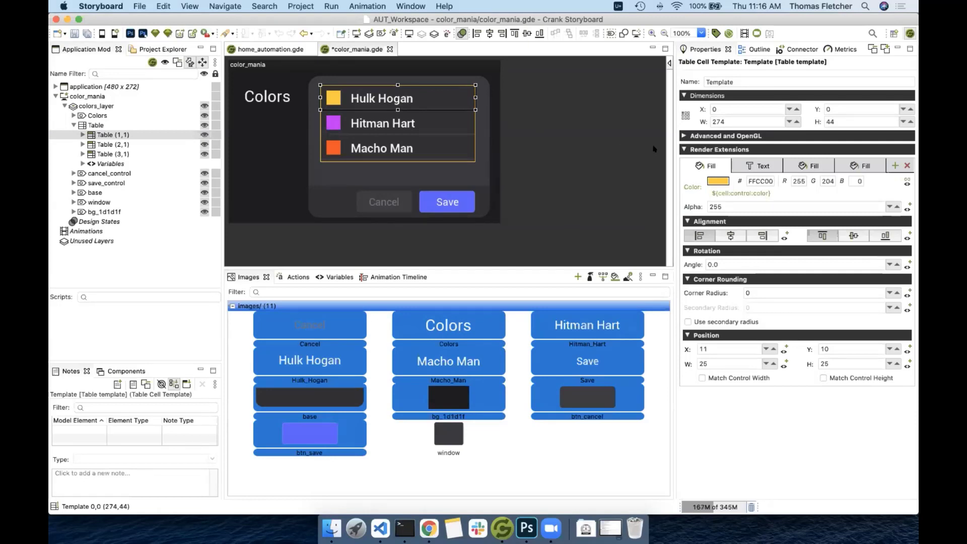
click(752, 162)
click(699, 167)
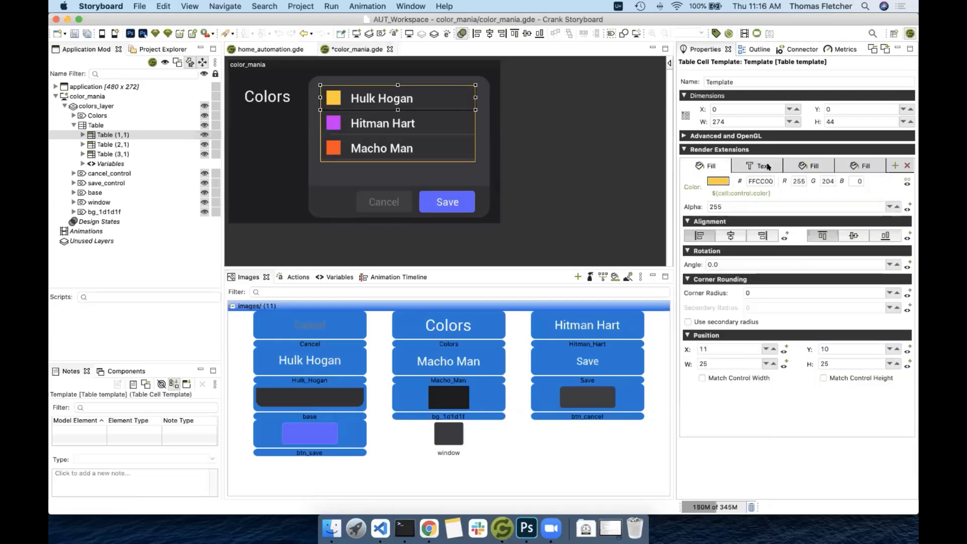
click(758, 167)
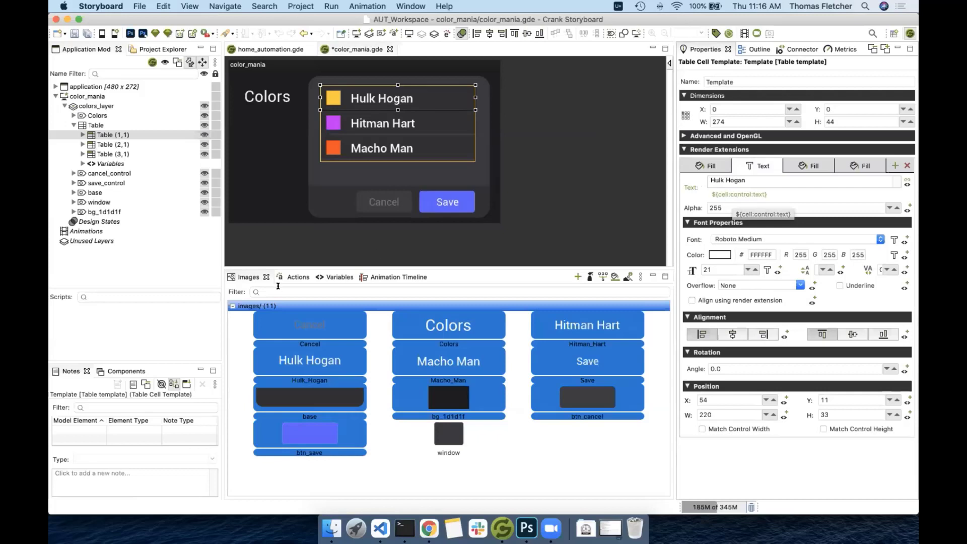
Display the table's data variables with the per-cell entries of text and color expanded
click(333, 277)
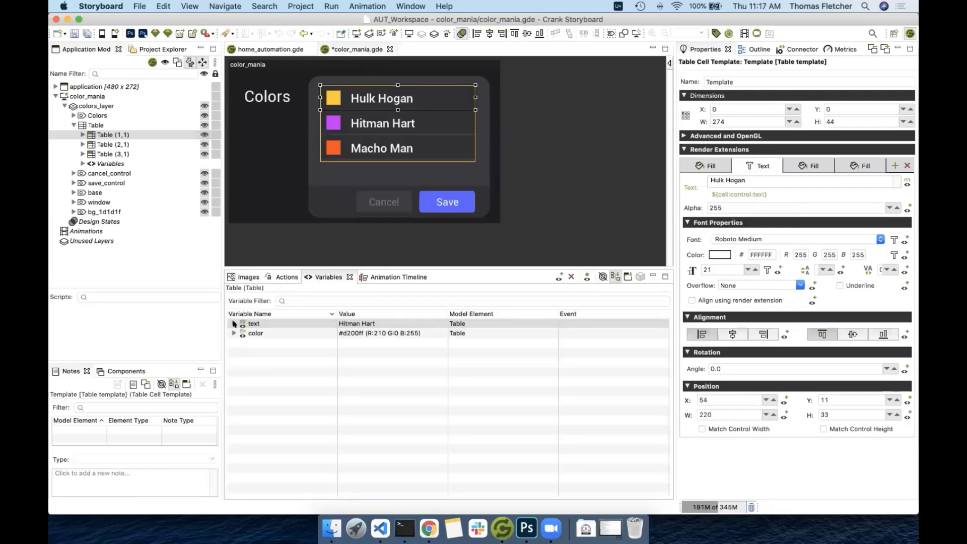
click(233, 324)
click(234, 361)
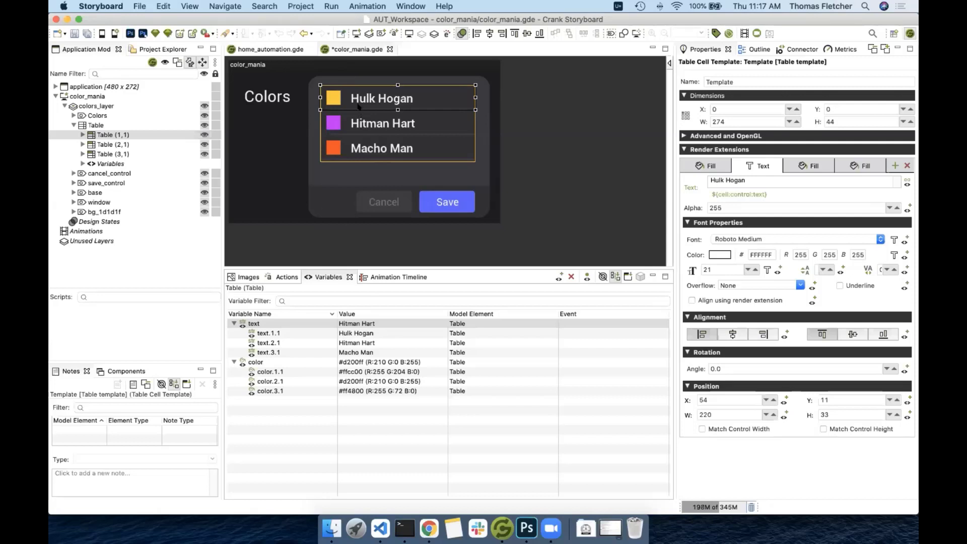
Save color_mania.gde, test scrolling the table in the simulator and close the simulation
key(super+w)
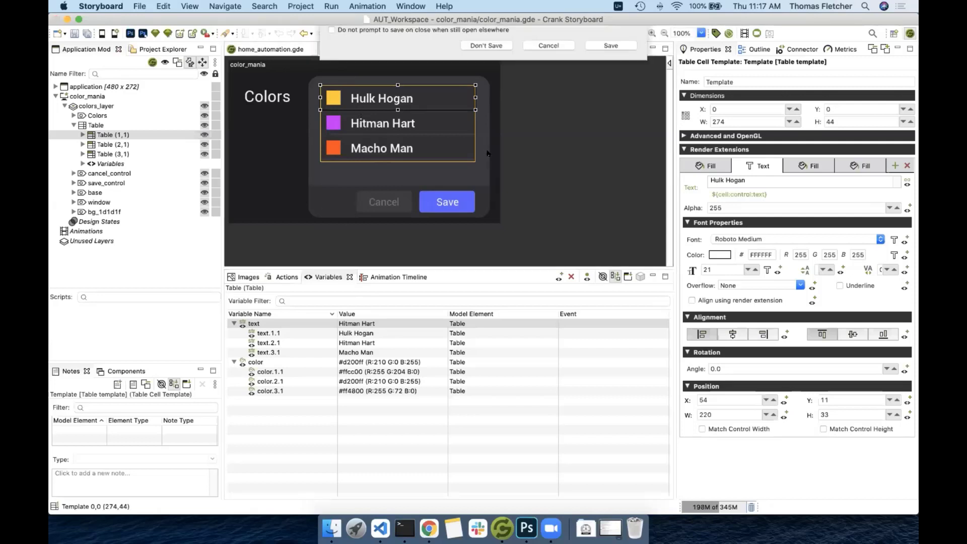
click(611, 87)
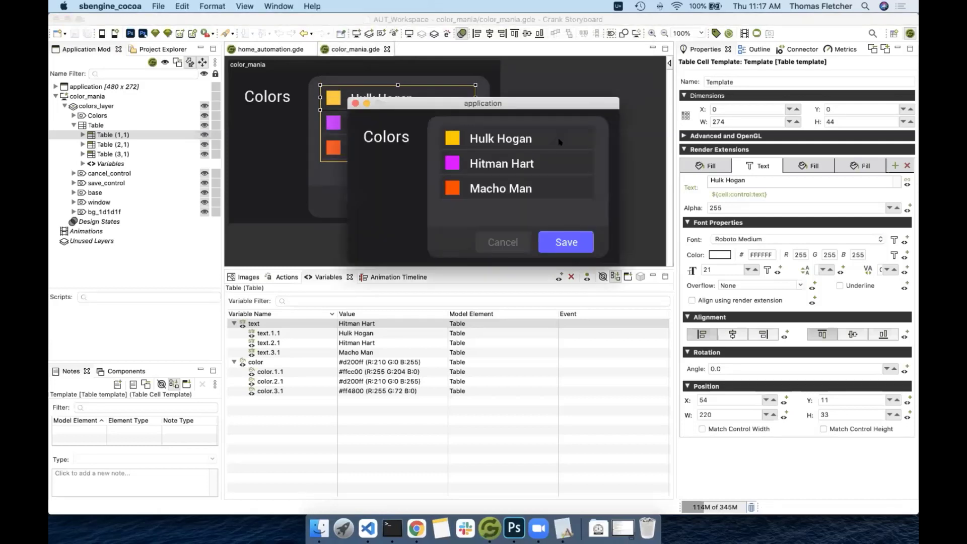
drag(557, 163, 527, 143)
click(355, 103)
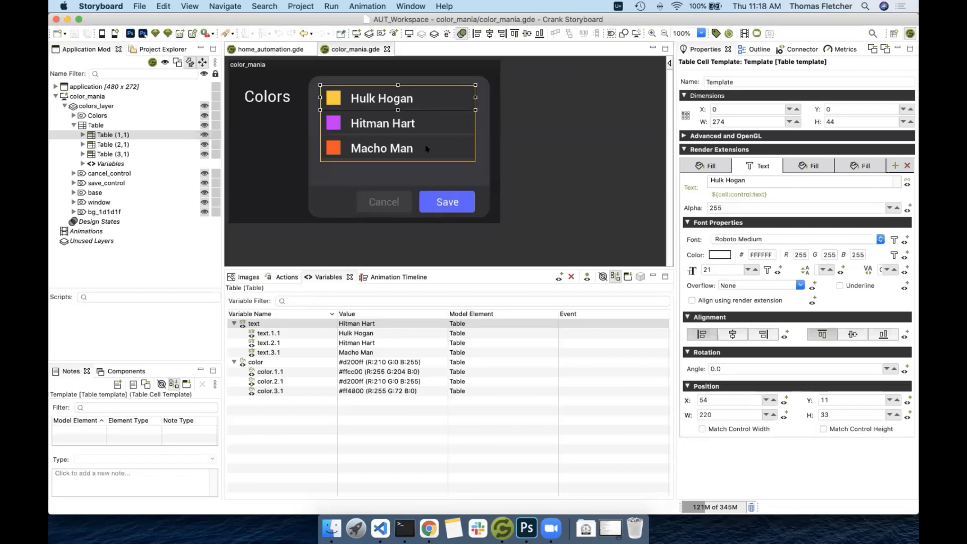
Export the table's variables as a new data source named Untitled.json in the WrestlingColorData folder
click(96, 125)
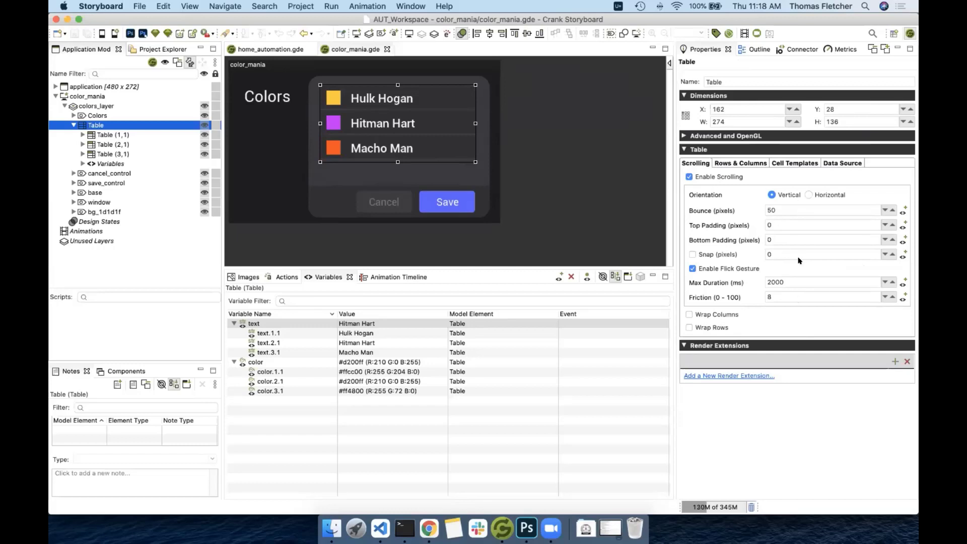
click(830, 161)
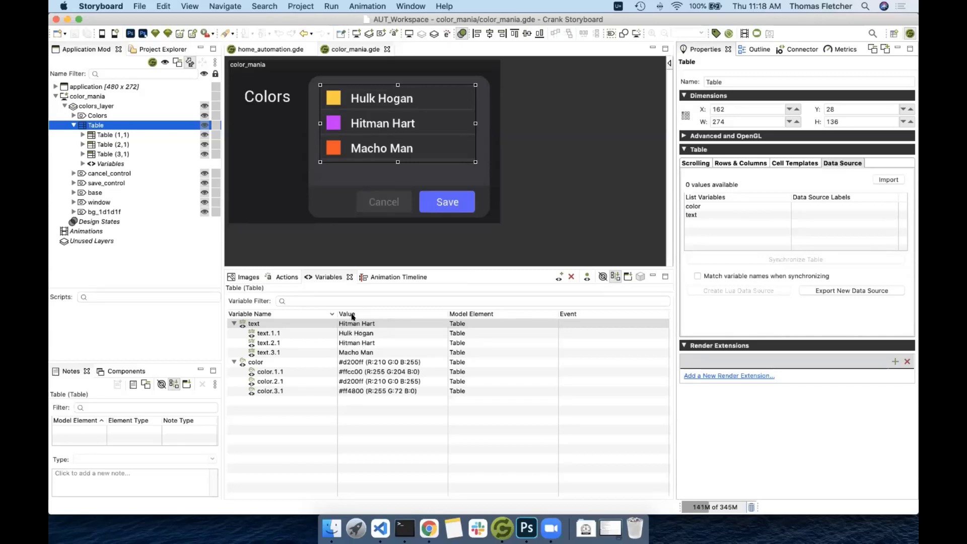
right_click(288, 323)
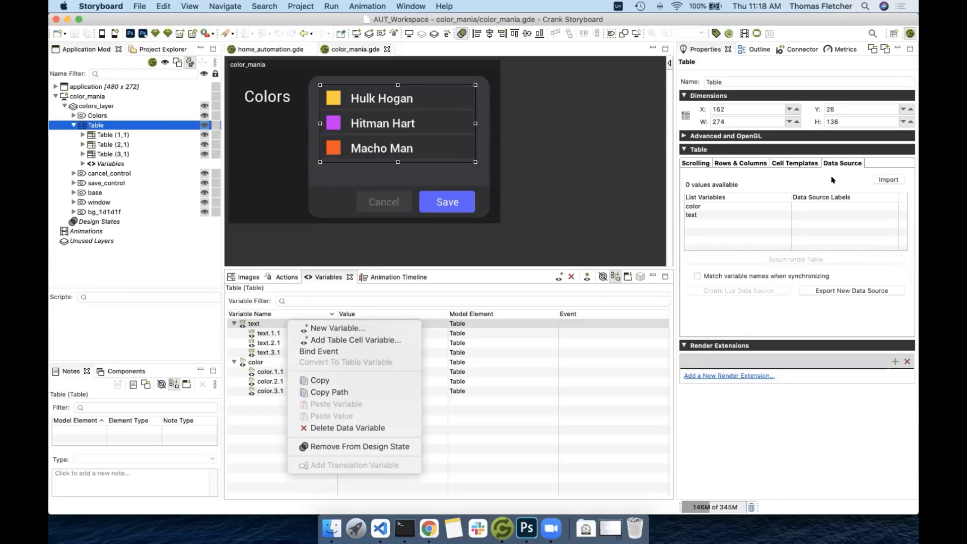
click(850, 289)
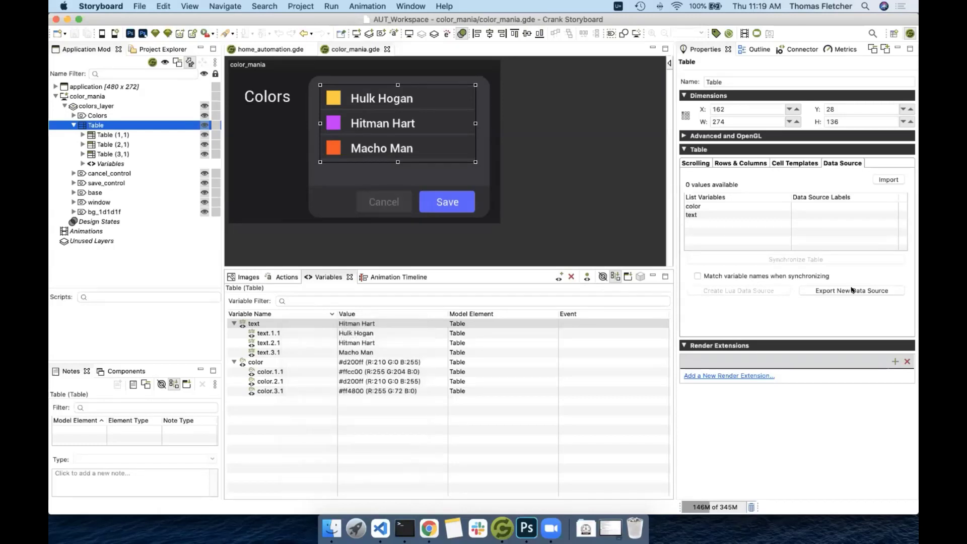
click(852, 291)
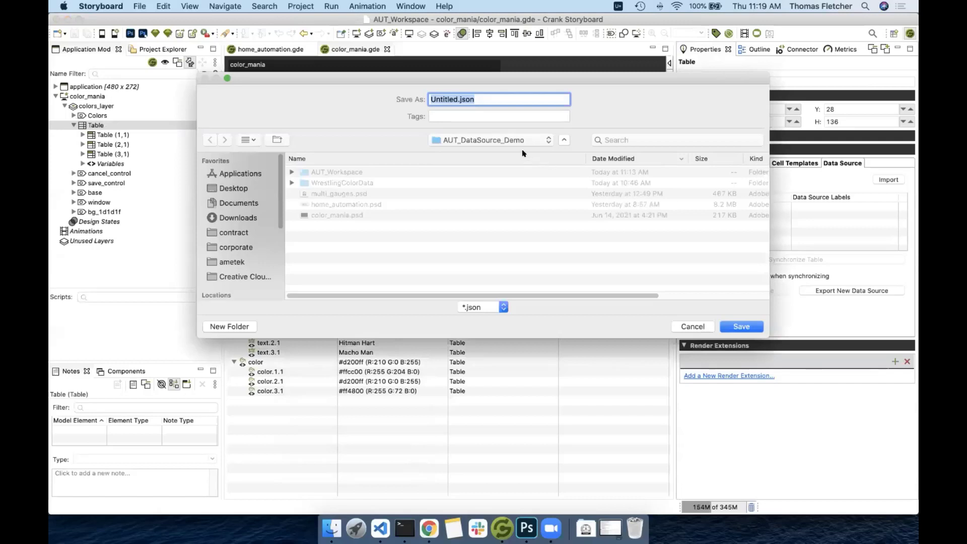
double_click(335, 183)
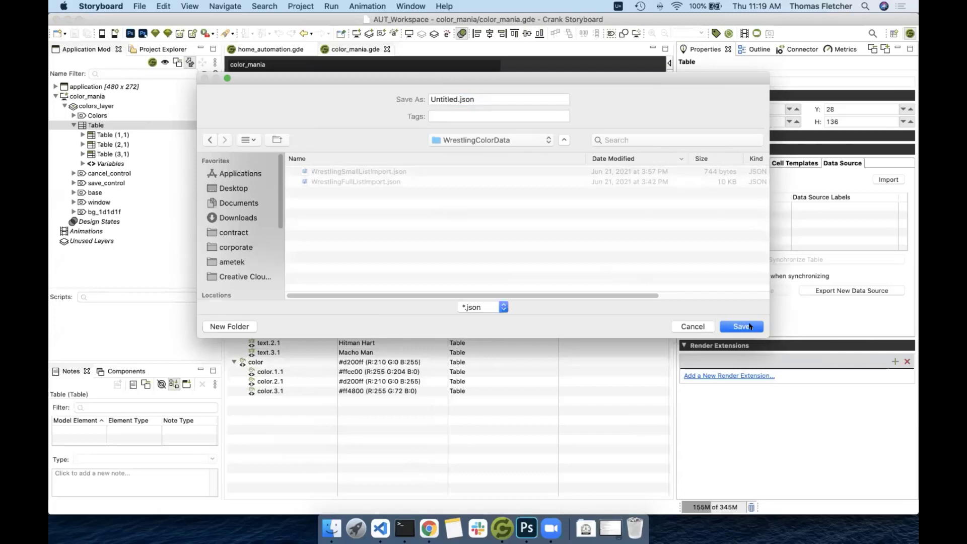
click(749, 326)
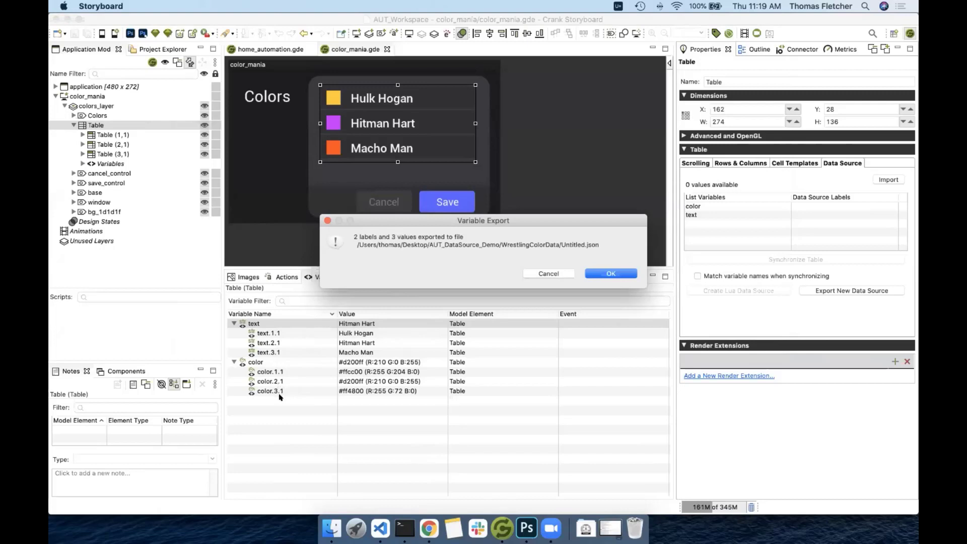
click(613, 275)
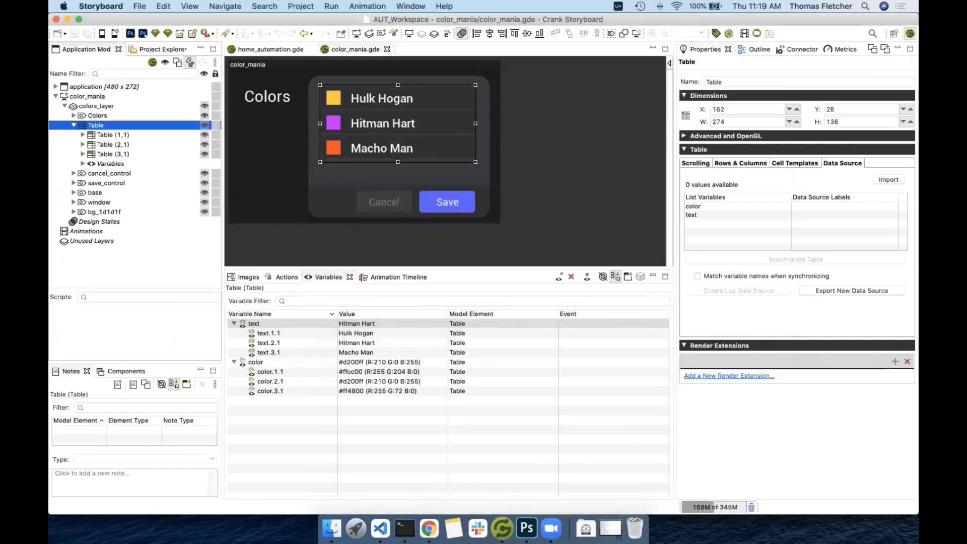
Open the exported Untitled.json in Visual Studio Code and change the second entry's text to Jimmy 'Superfly' Snuka
click(330, 528)
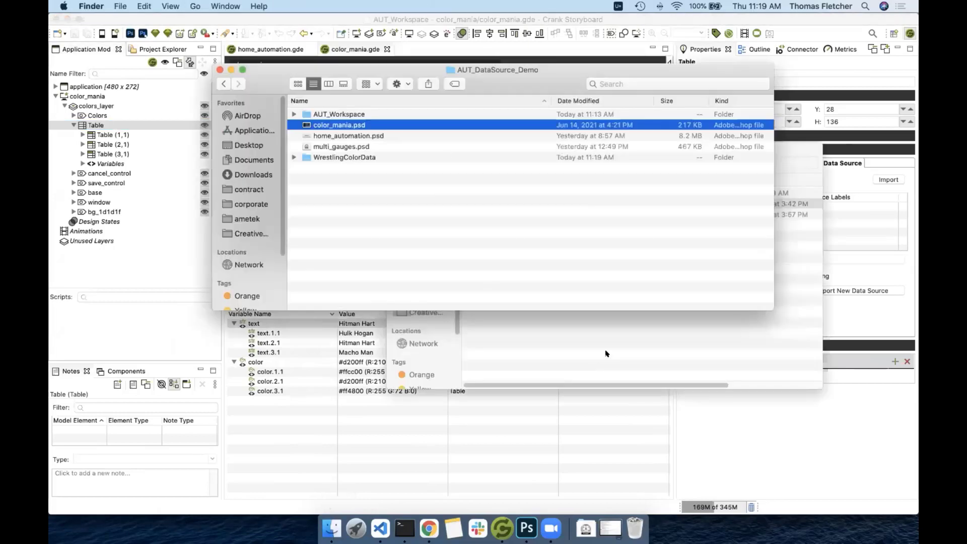
drag(508, 196, 380, 527)
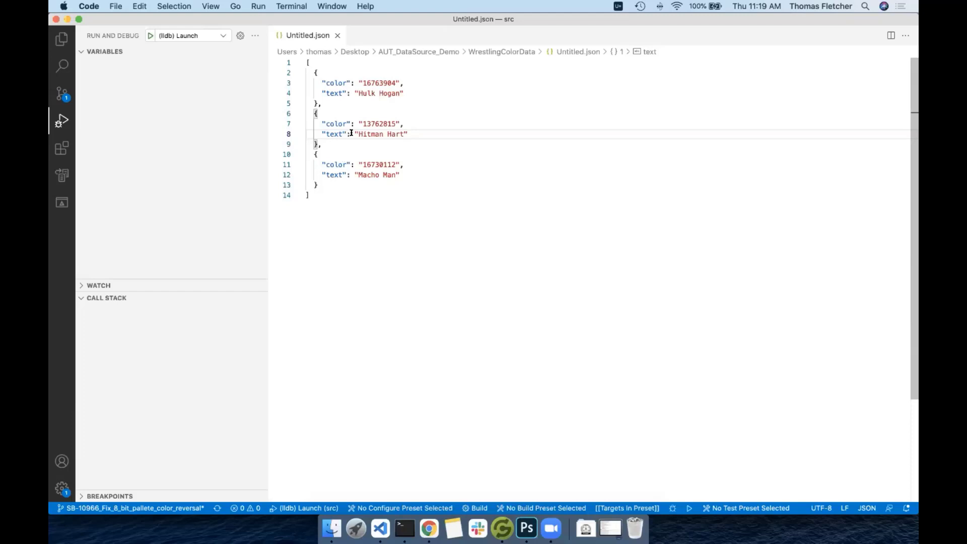
drag(357, 134, 406, 133)
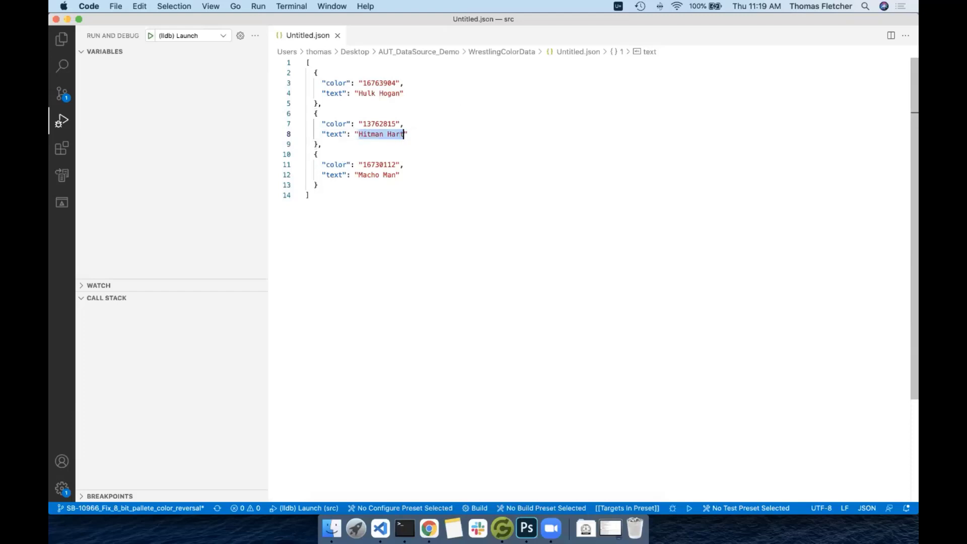
text(Jimmy)
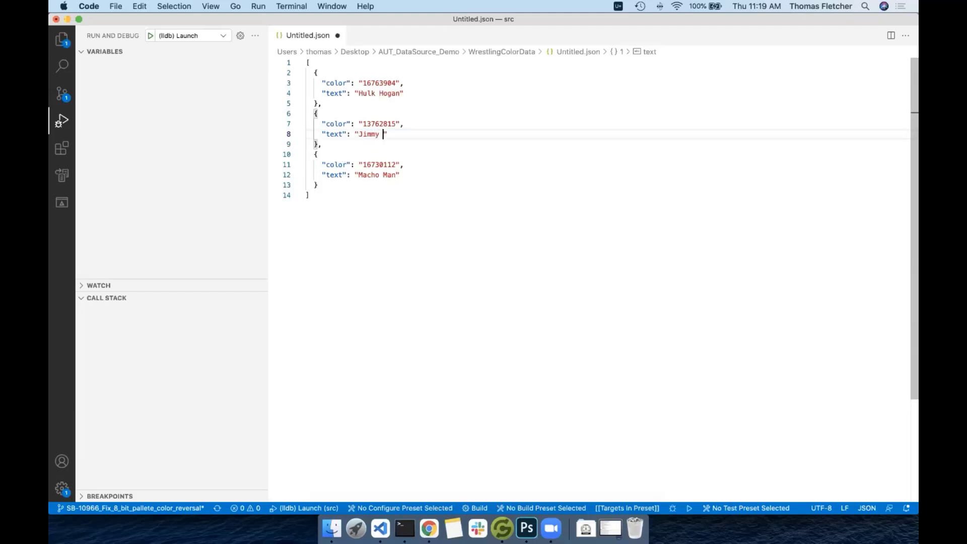
text( 'Suply)
key(BackSpace)
key(BackSpace)
text(erfly' Snuka)
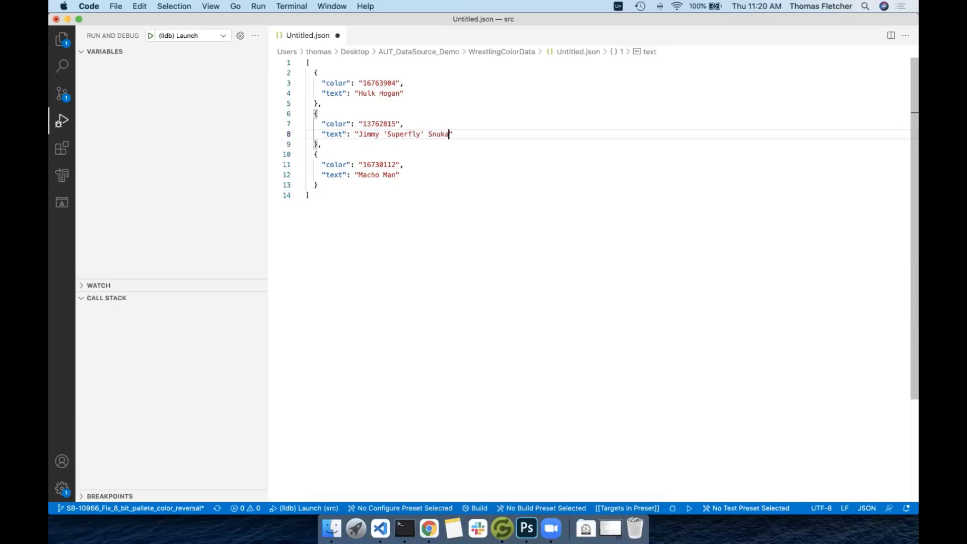
Save Untitled.json, switch to Storyboard and import Untitled.json from the WrestlingColorData folder as the table's data source
key(super+s)
key(super+Tab)
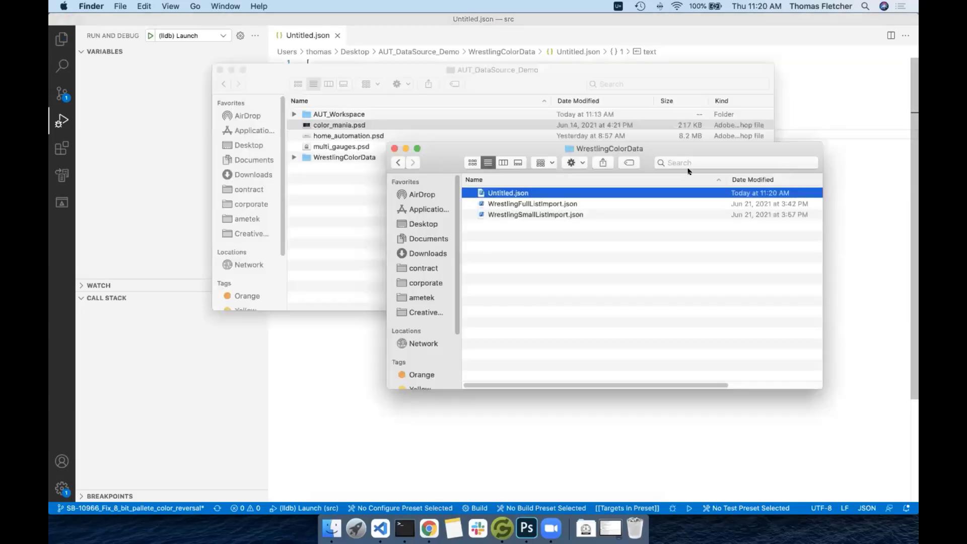
click(306, 34)
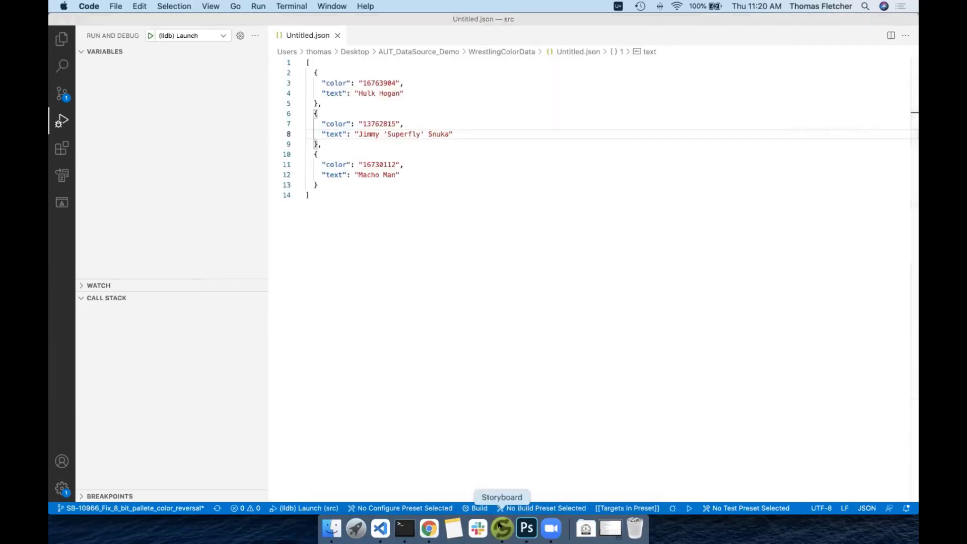
click(502, 528)
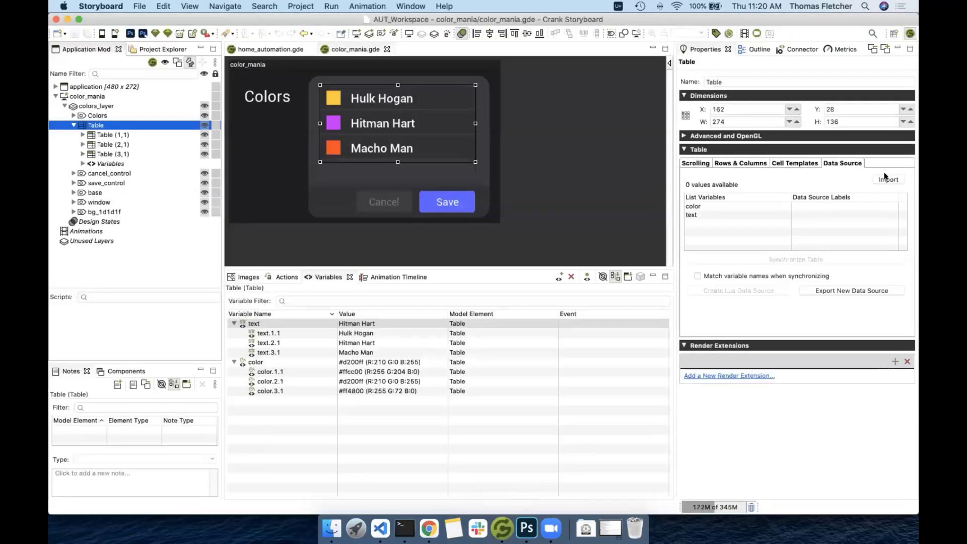
click(887, 179)
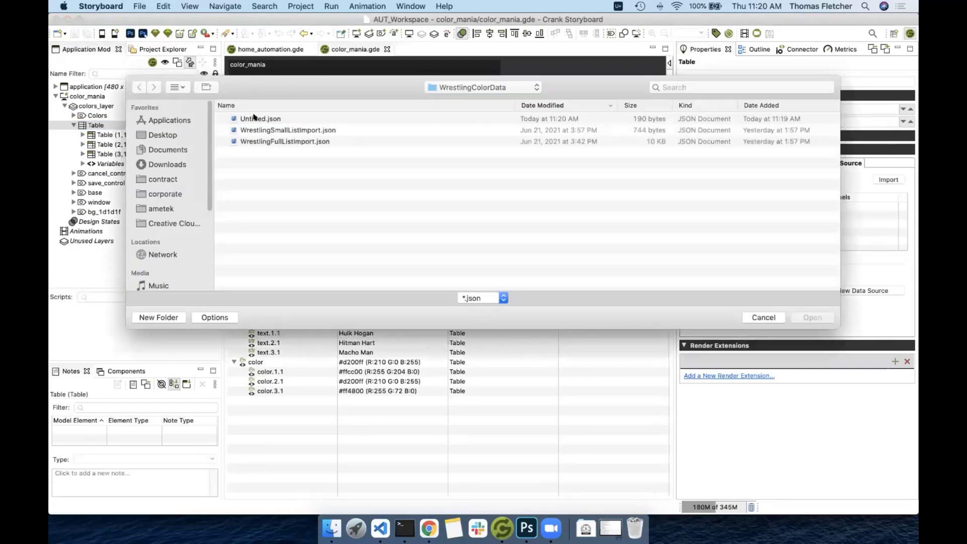
click(255, 117)
click(812, 316)
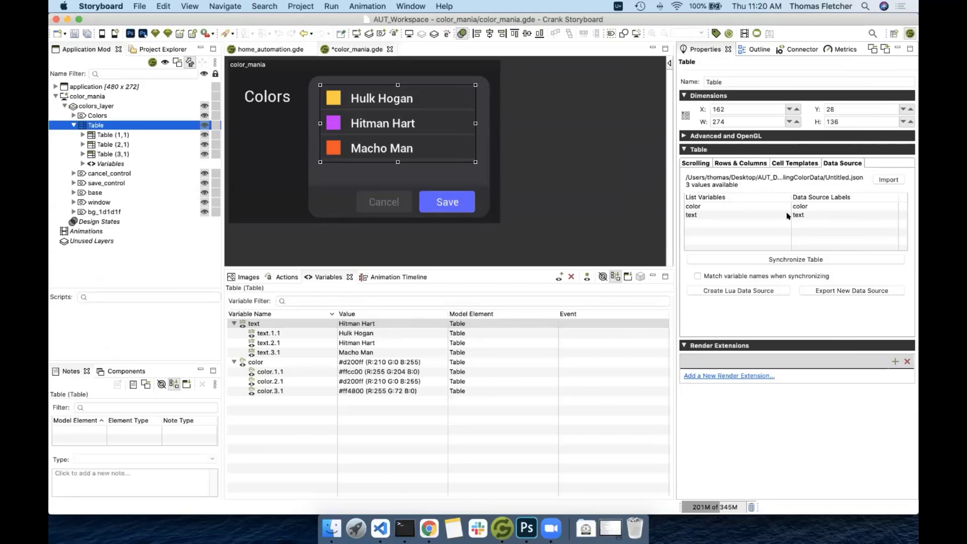
Check the edited JSON against the mapped labels and synchronize the table with the Untitled.json data source
key(super+Tab)
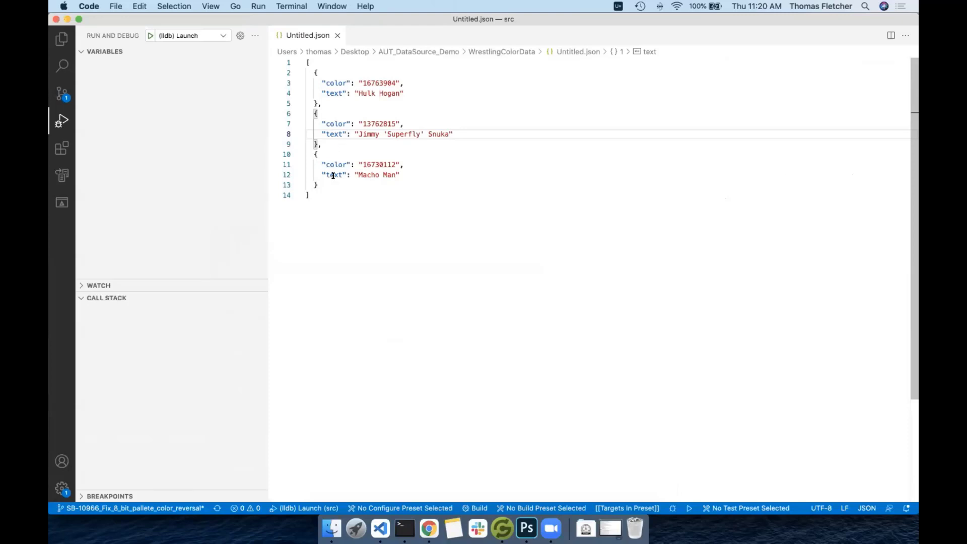
key(super+Tab)
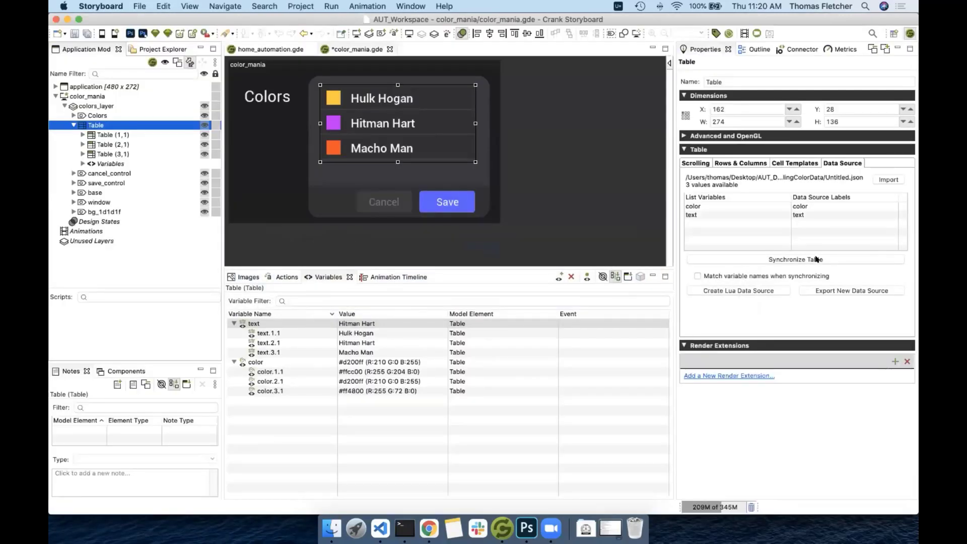
click(816, 259)
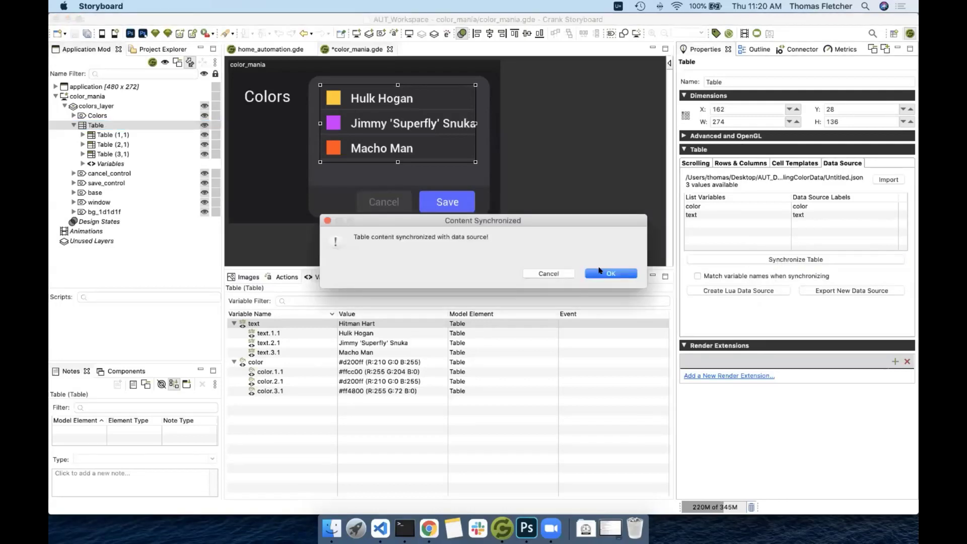
click(599, 271)
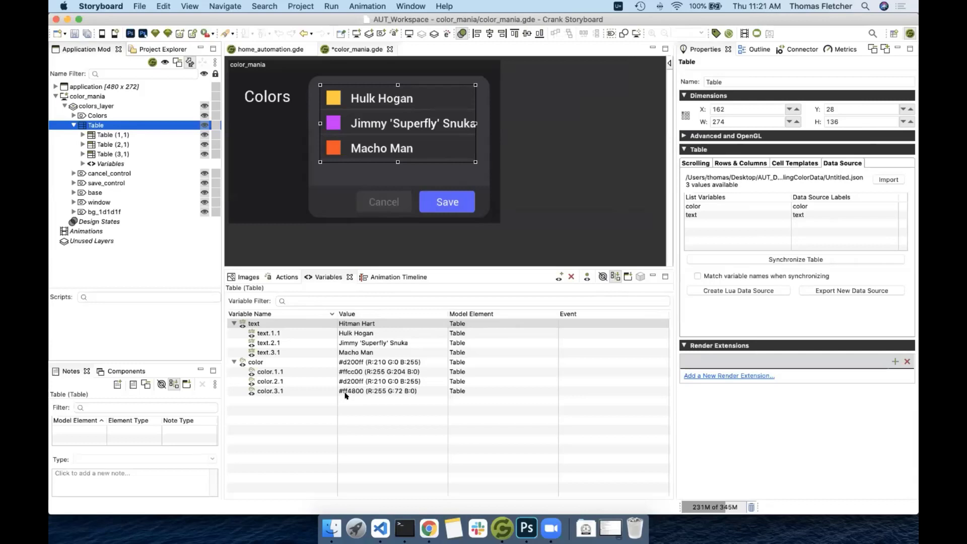
Set the text overflow of the table's cell template to Ellipsis
click(408, 117)
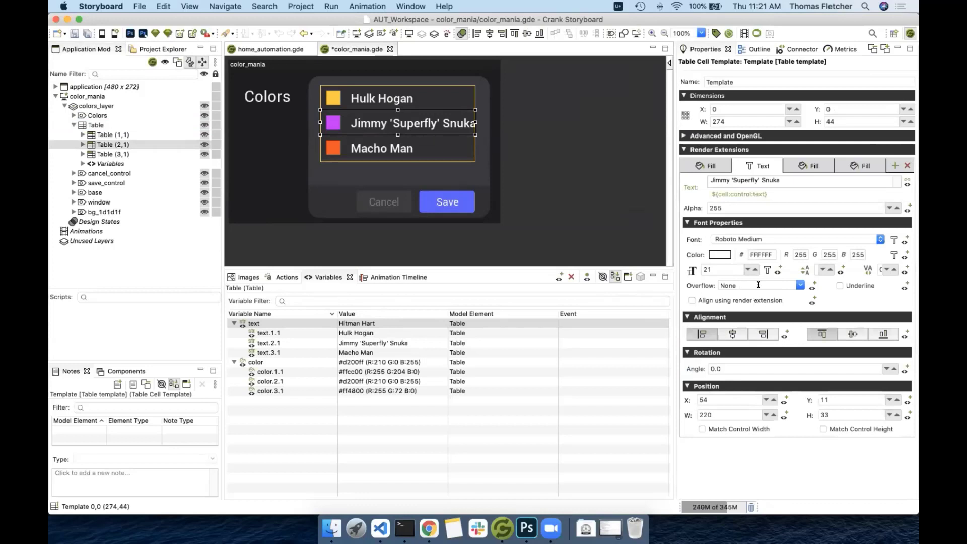
click(800, 285)
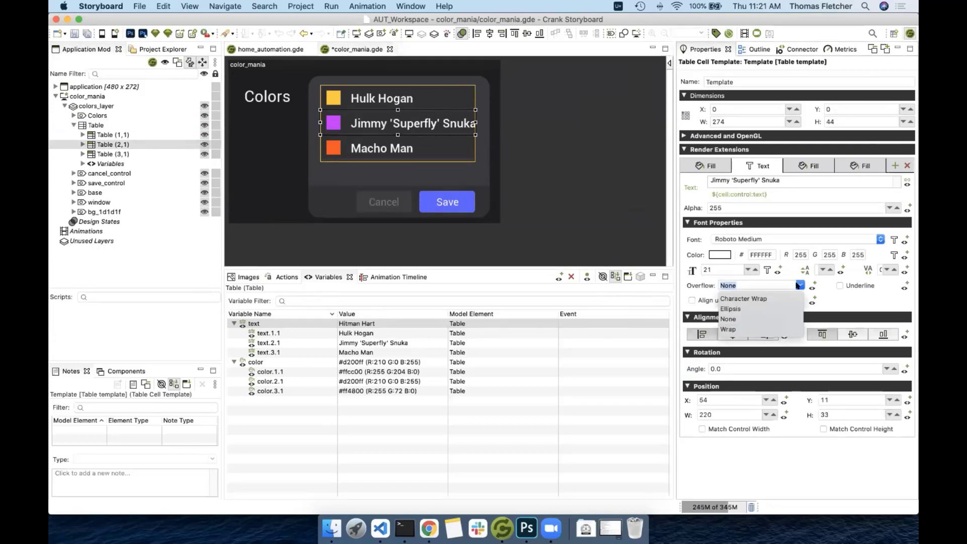
click(733, 308)
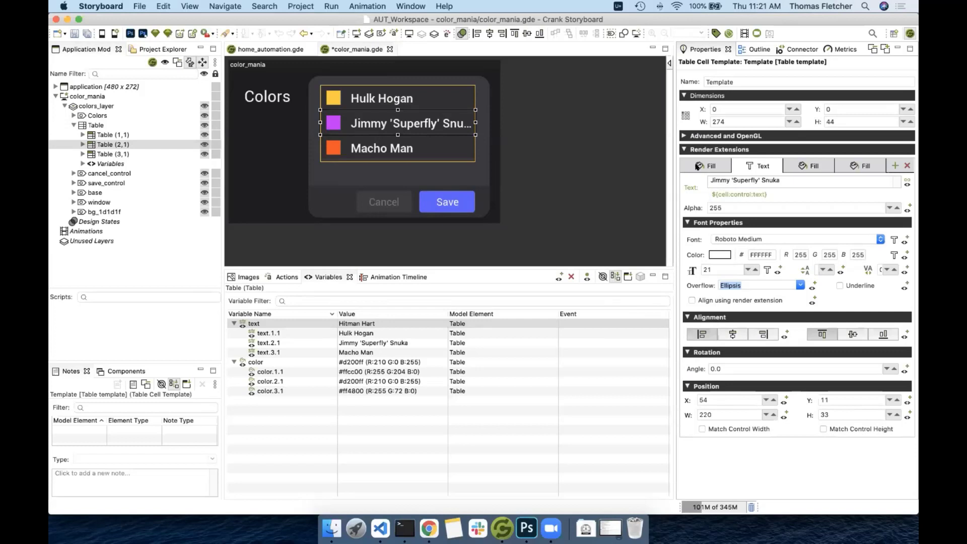
Save color_mania.gde while previewing the table in the simulator, then close the simulation and reselect the table
click(107, 126)
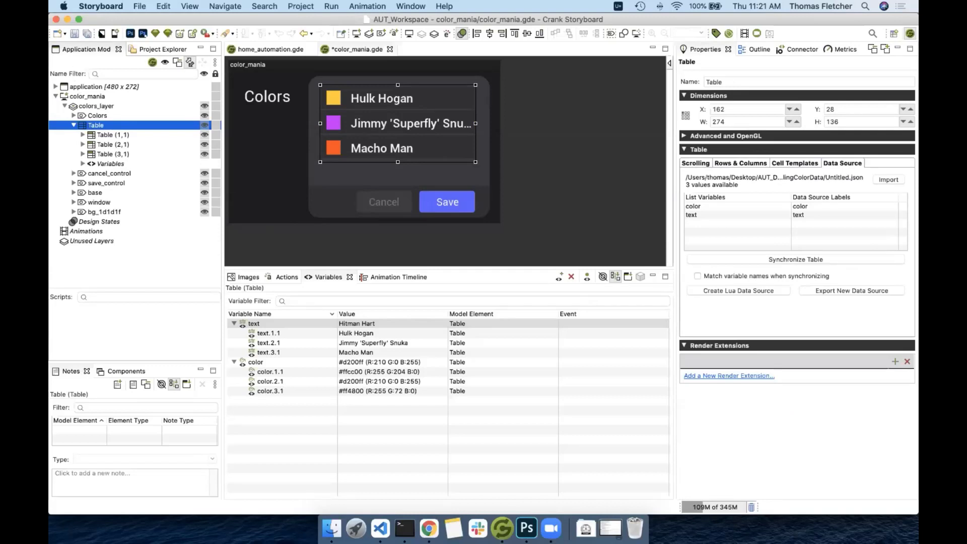
click(102, 33)
click(609, 85)
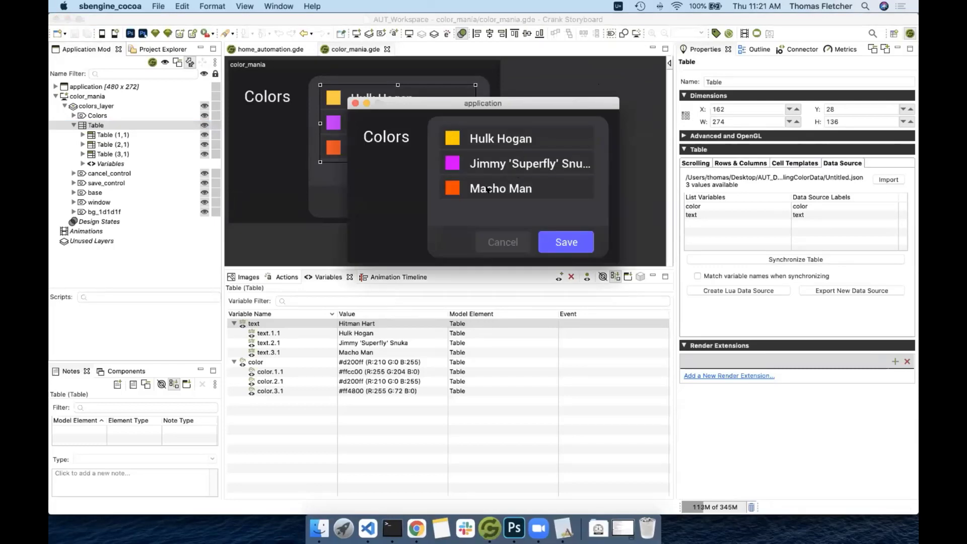
click(354, 103)
click(561, 159)
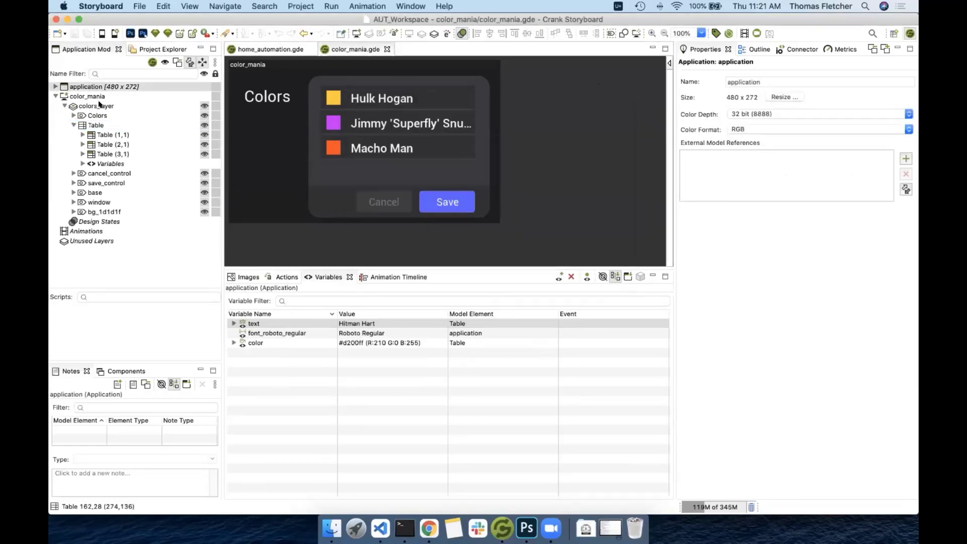
click(105, 124)
click(424, 135)
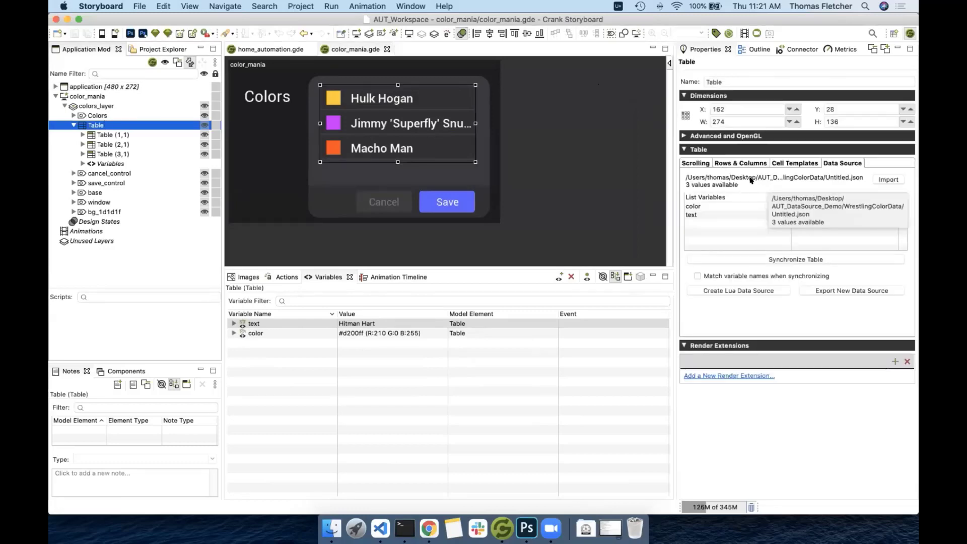
Open WrestlingSmallListImport.json in Visual Studio Code and examine the name, text and color fields of its entries
click(372, 529)
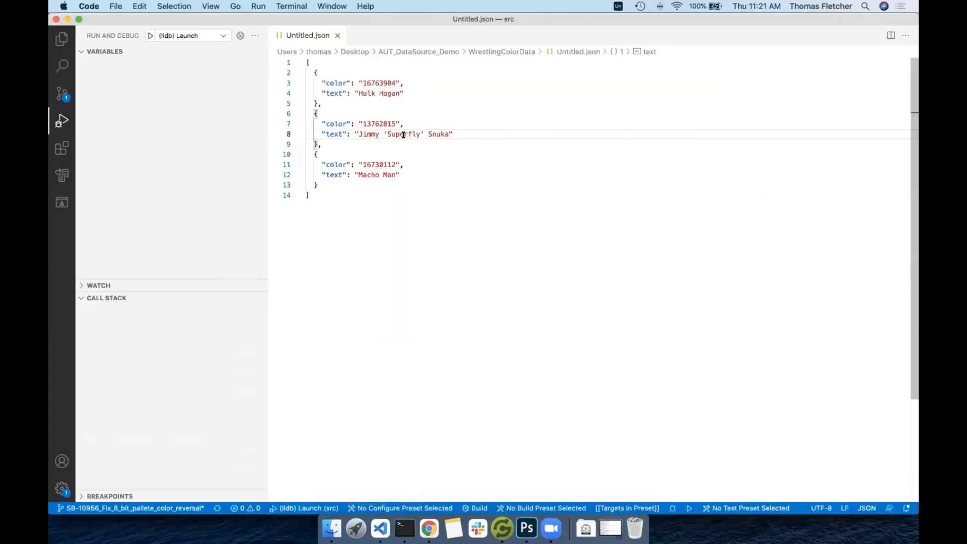
click(330, 526)
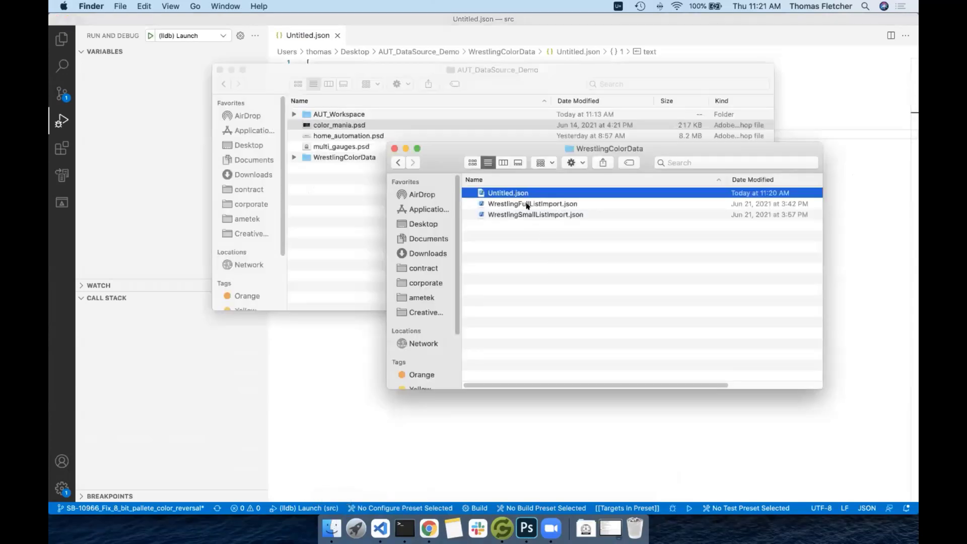
click(513, 214)
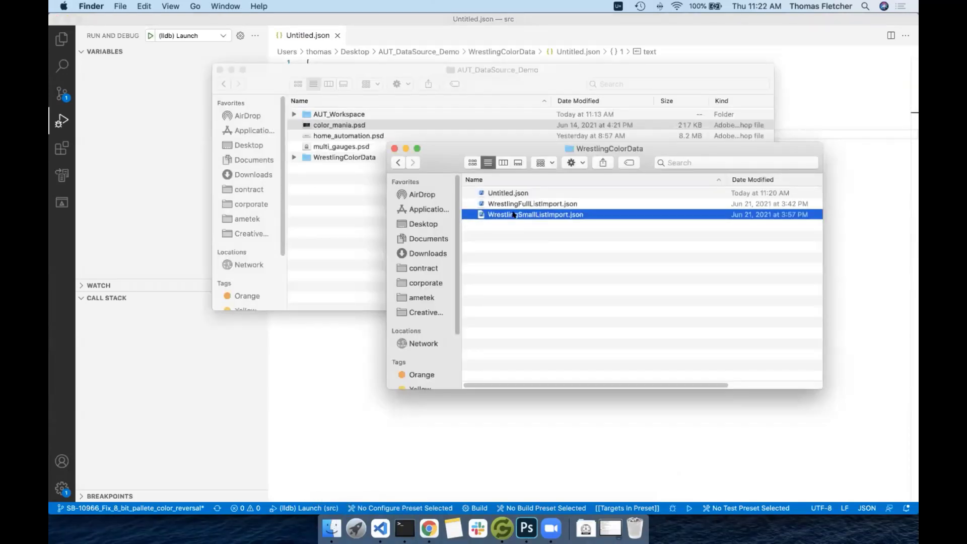
drag(524, 215, 380, 527)
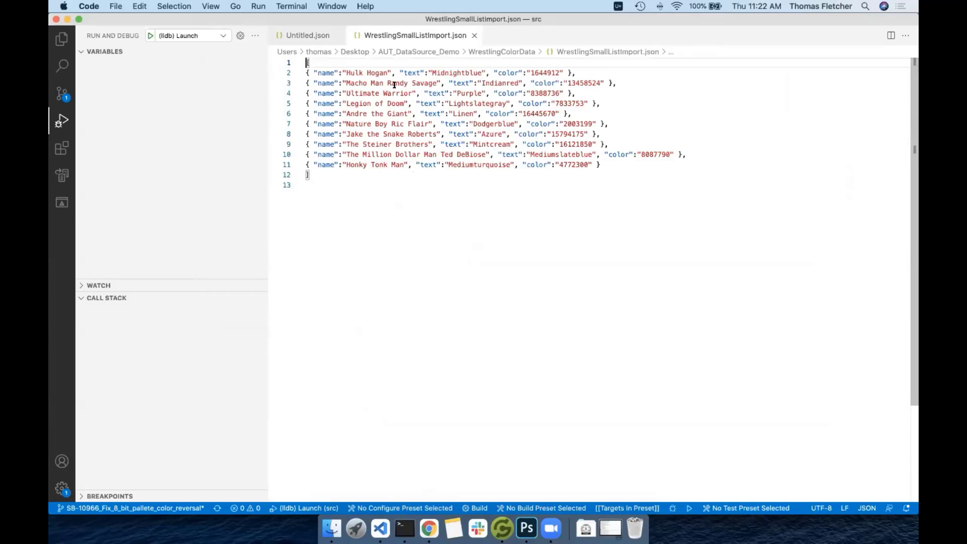
drag(314, 72, 615, 175)
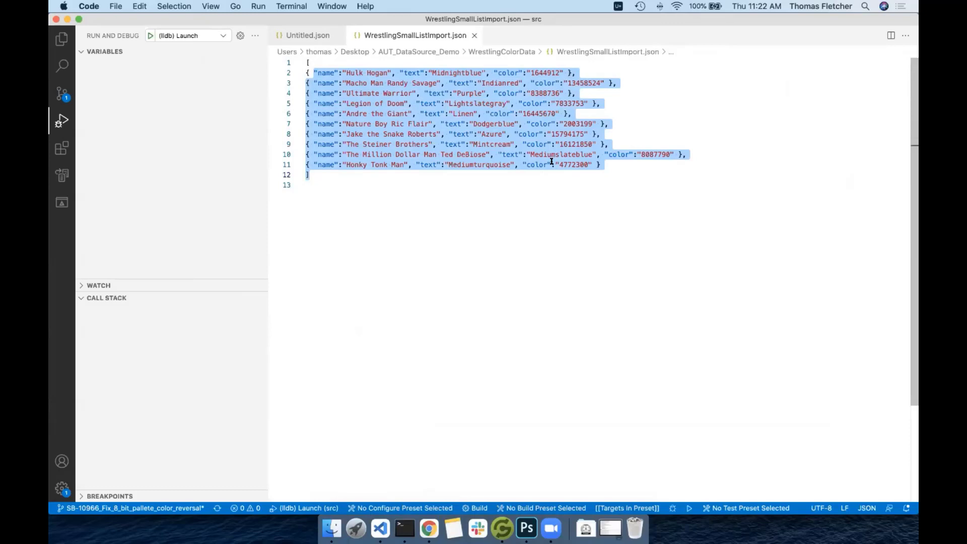
key(super+Tab)
key(super+Tab)
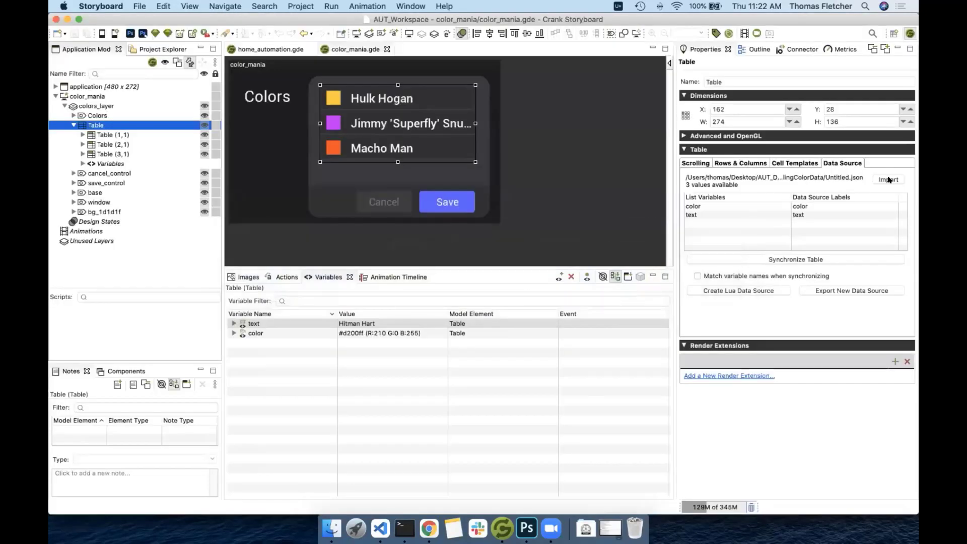
key(super+Tab)
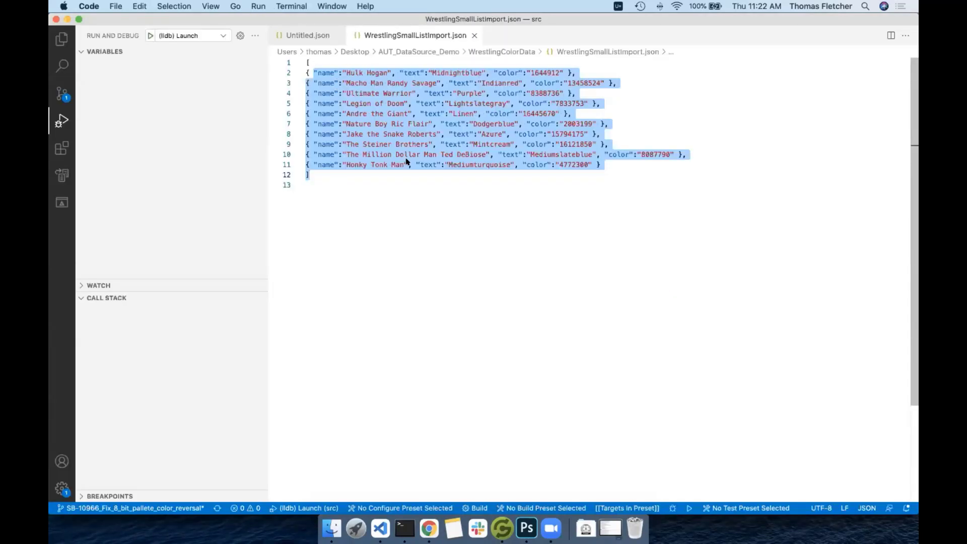
In Storyboard, import WrestlingSmallListImport.json as the table's data source and synchronize the table with it
key(super+Tab)
click(887, 182)
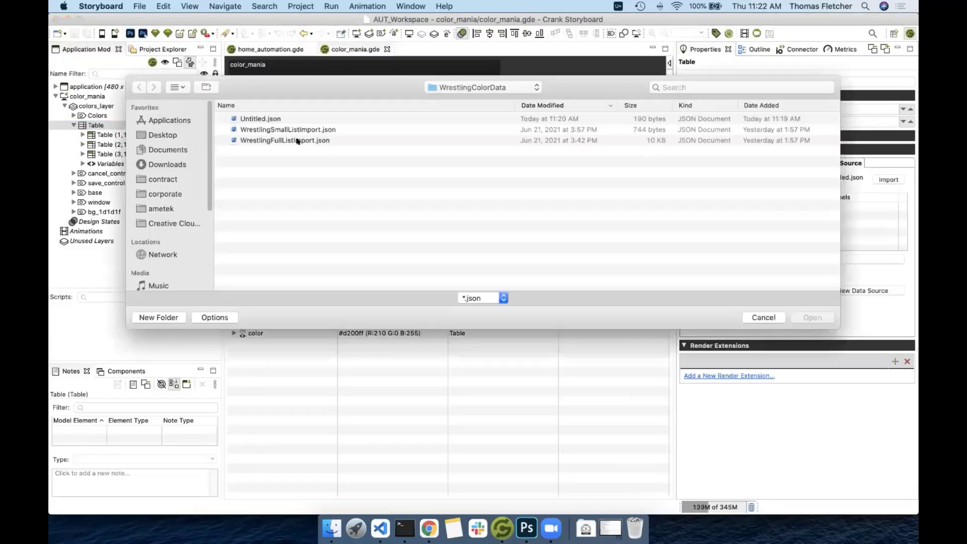
click(275, 130)
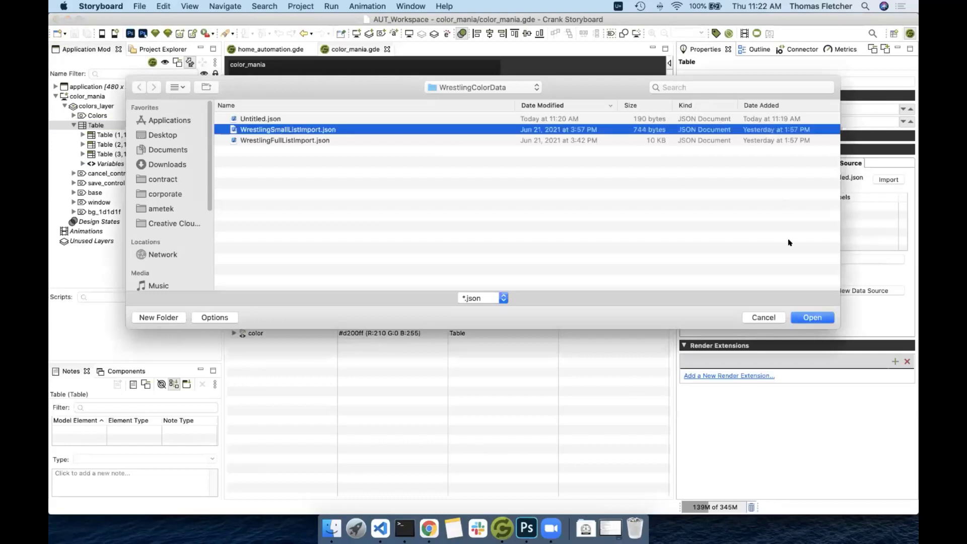
click(808, 317)
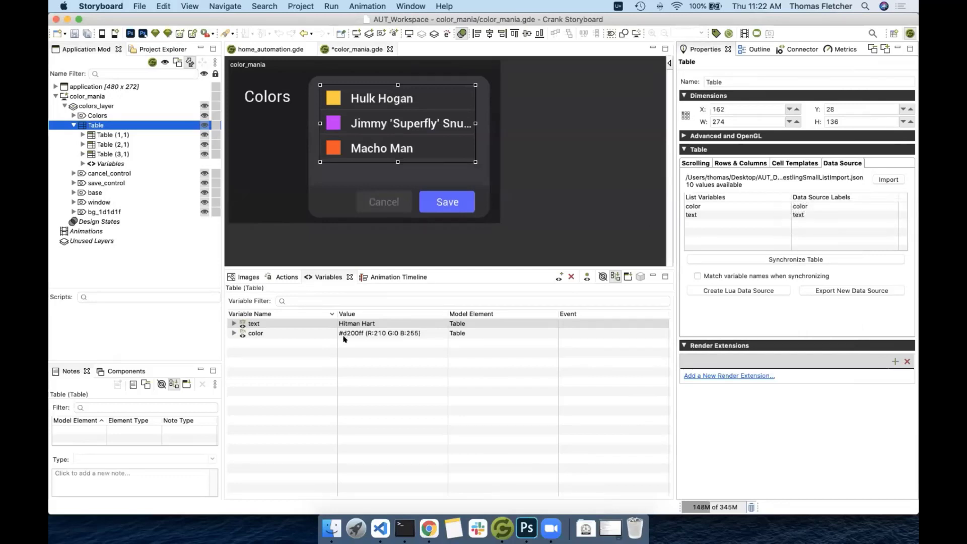
click(762, 258)
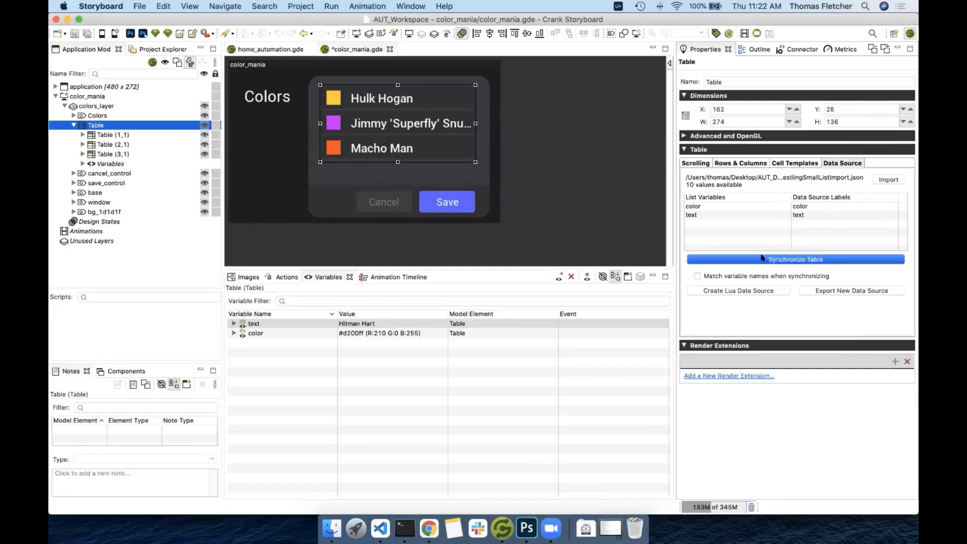
click(611, 273)
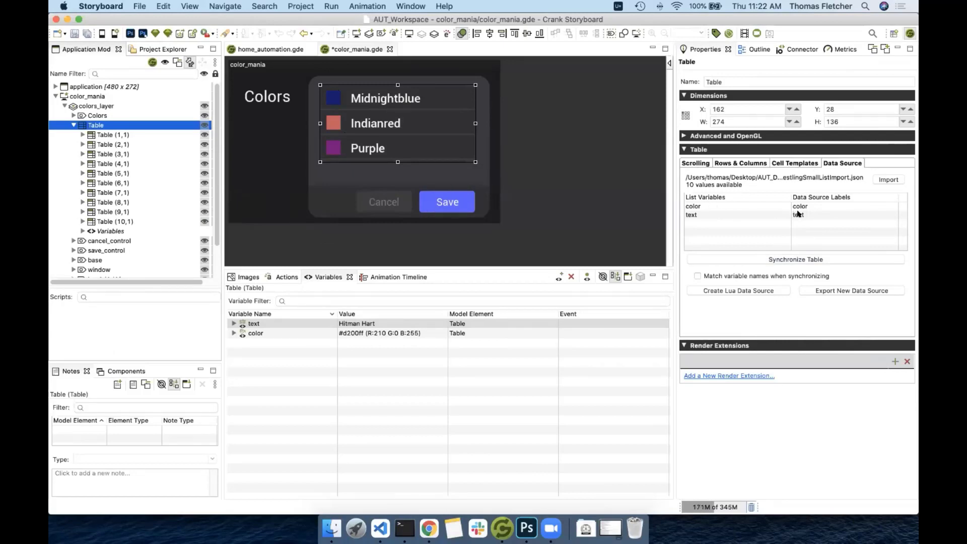
Save color_mania.gde, test scrolling the synchronized color list in the simulator and close the simulation
key(super+w)
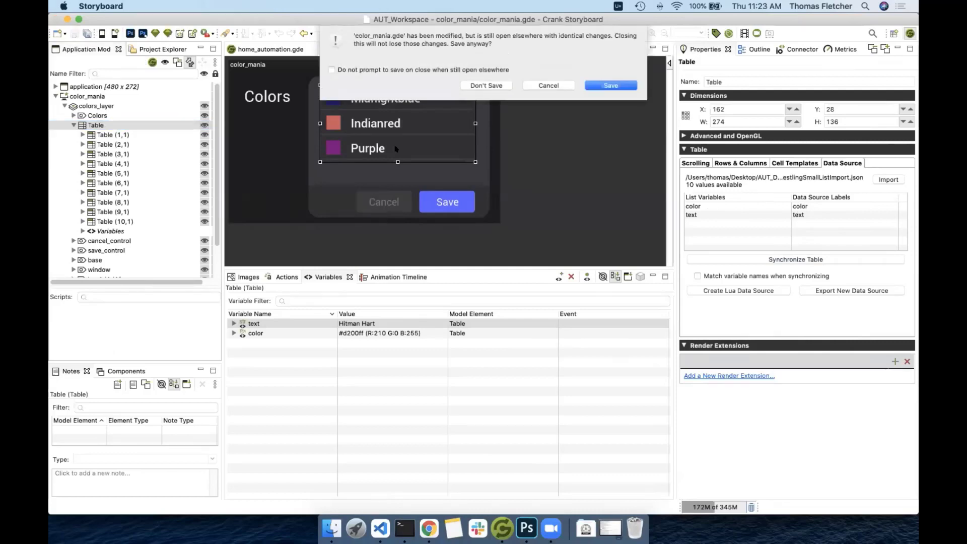
click(609, 87)
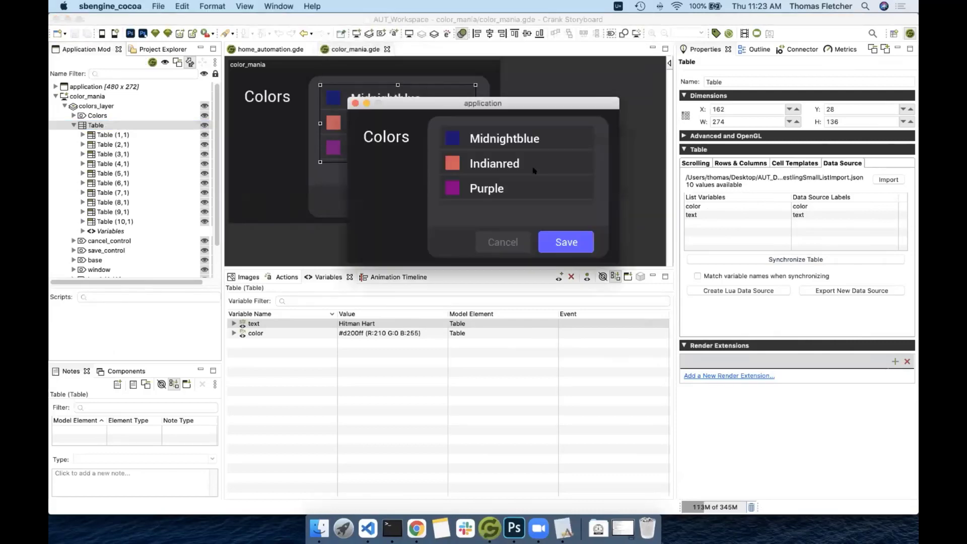
scroll(533, 170, down, 10)
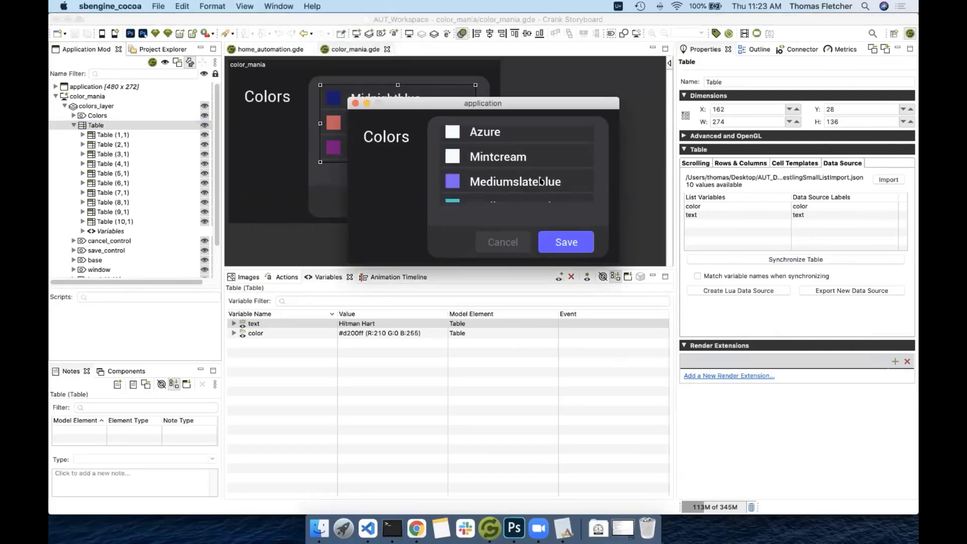
scroll(540, 181, up, 10)
click(355, 103)
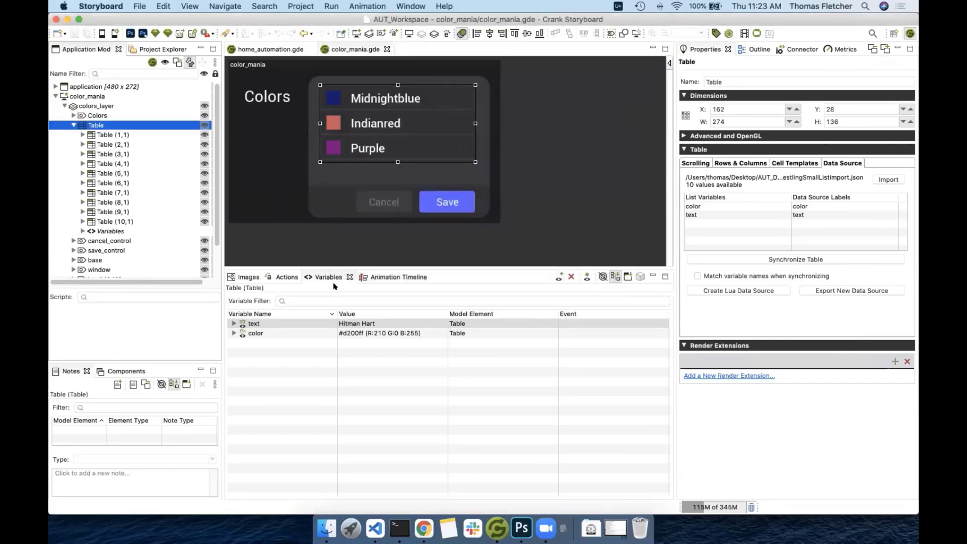
Map the table's text variable to the name label of the data source and synchronize the table
click(233, 324)
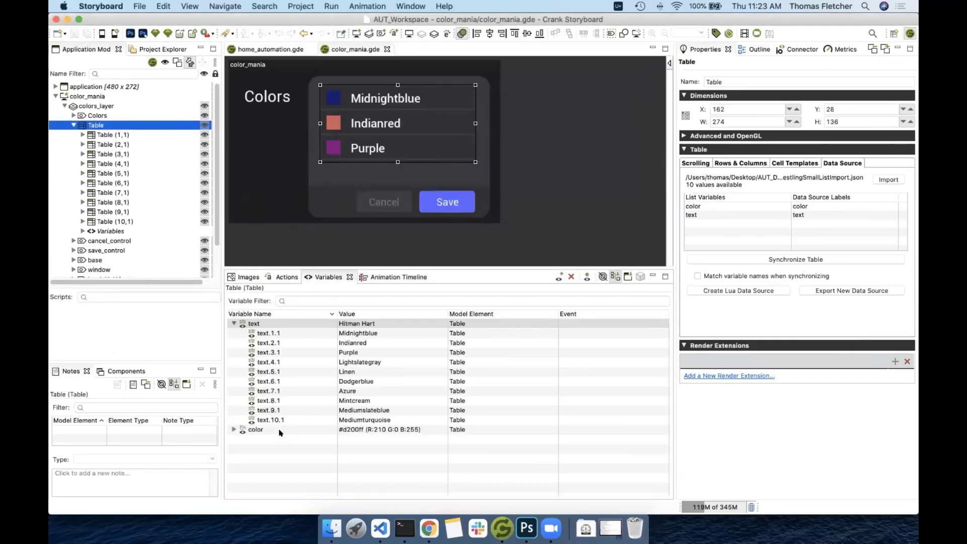
click(233, 324)
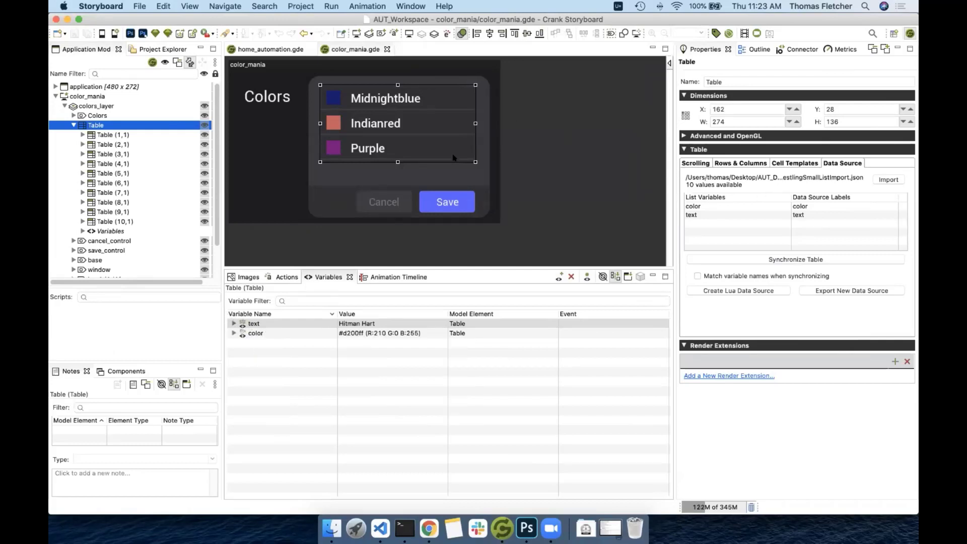
click(822, 215)
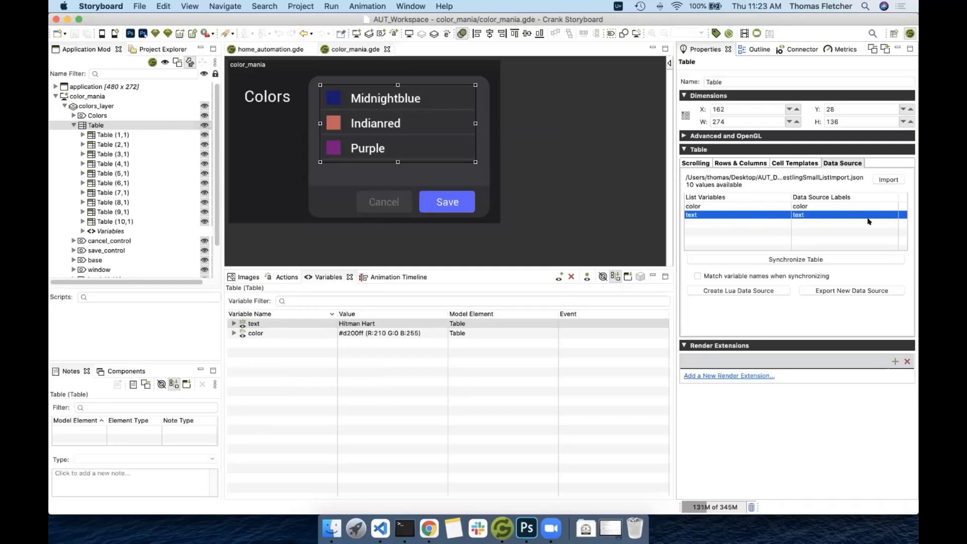
click(890, 215)
click(894, 214)
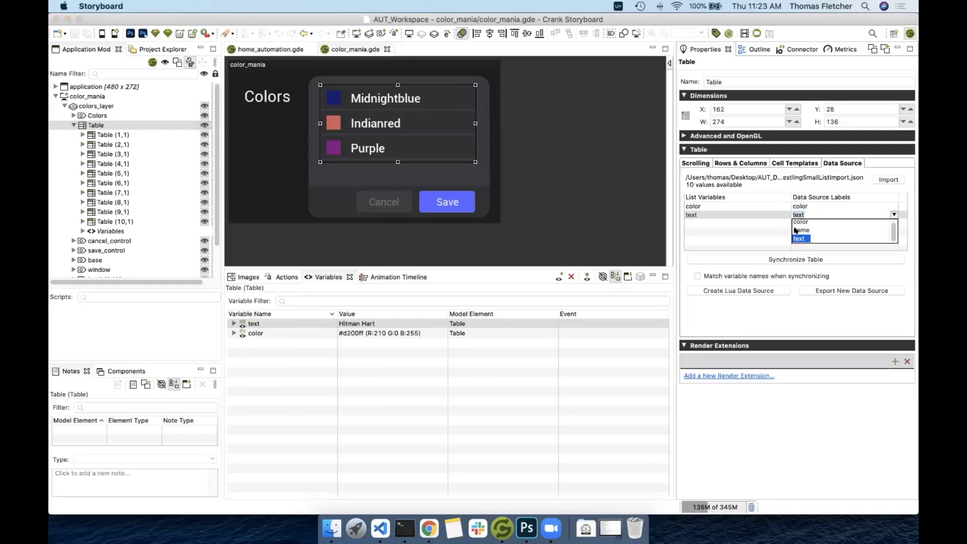
click(795, 230)
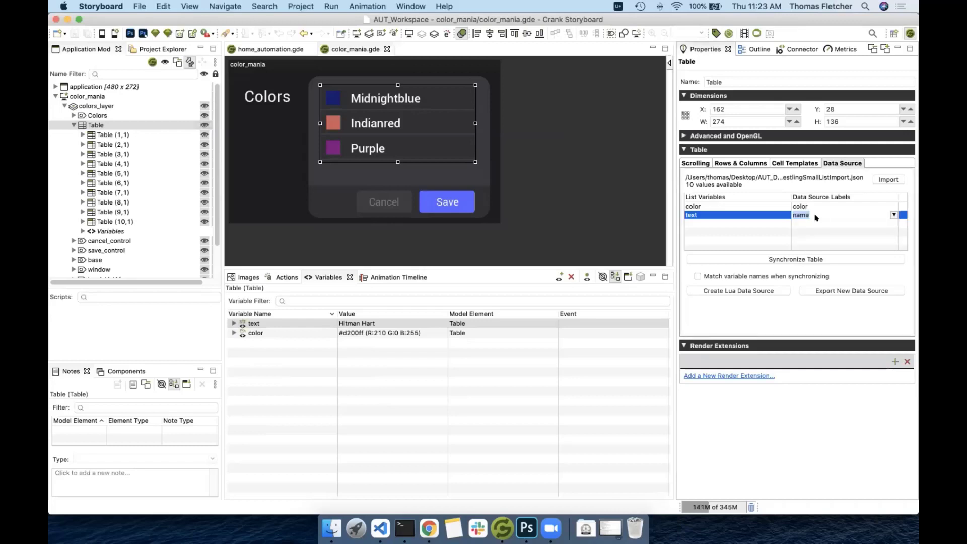
click(808, 260)
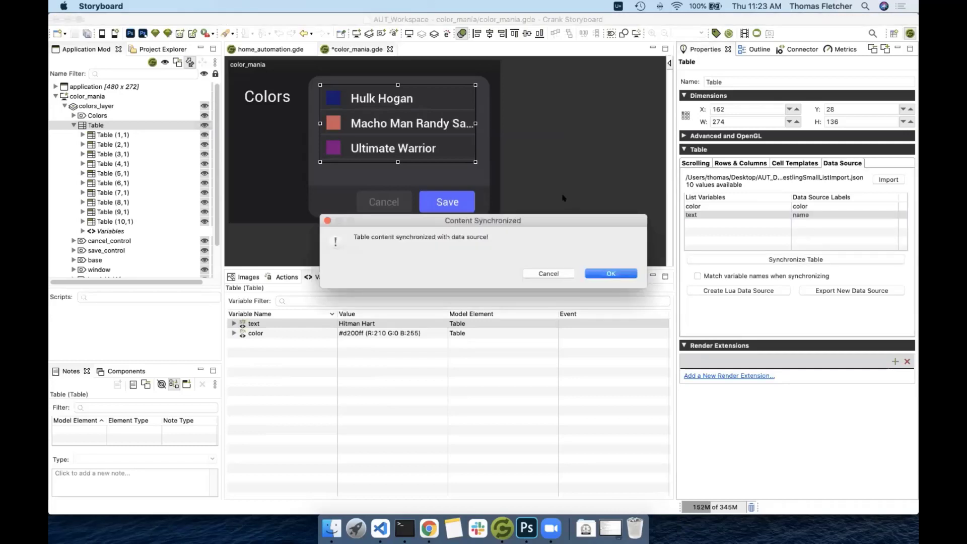
click(610, 274)
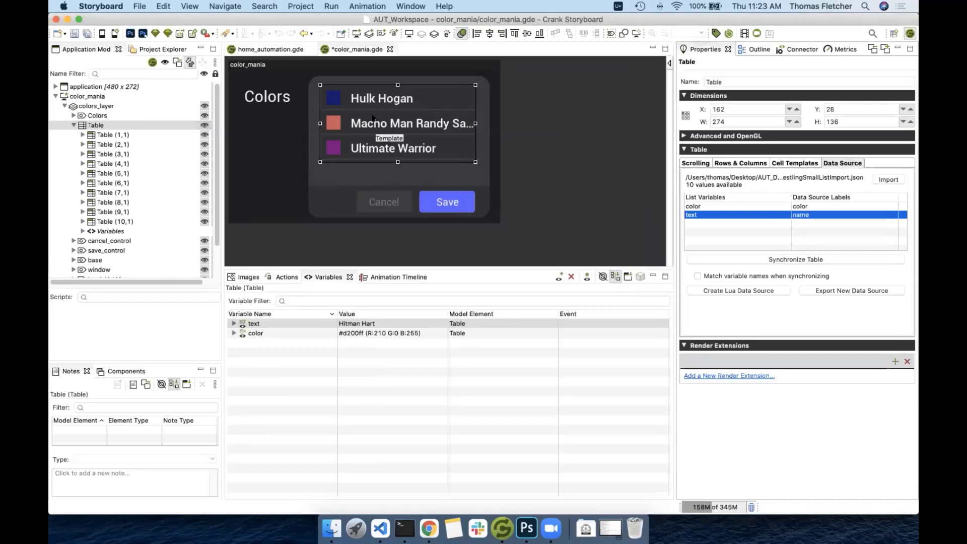
Save color_mania.gde while launching the simulator, test scrolling the list of names and close the simulation
click(462, 33)
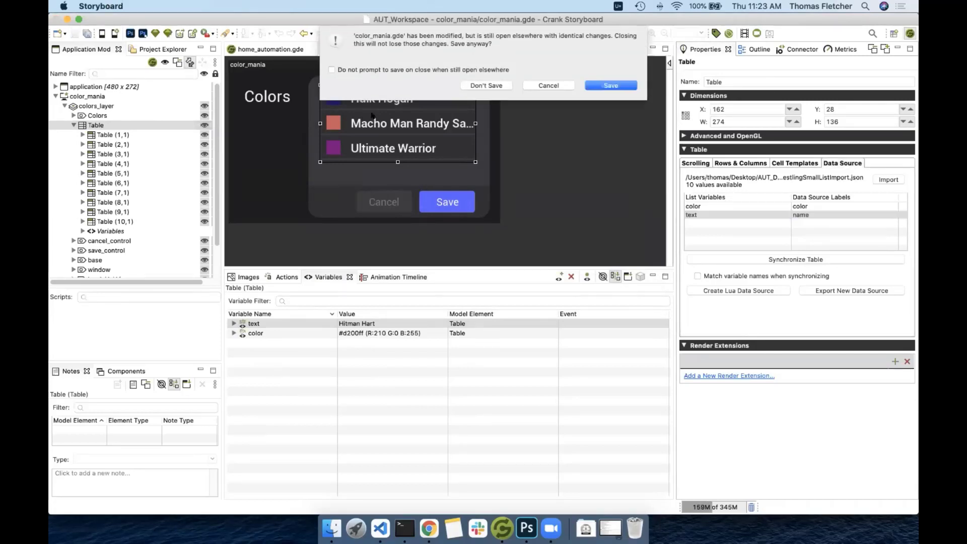
click(606, 85)
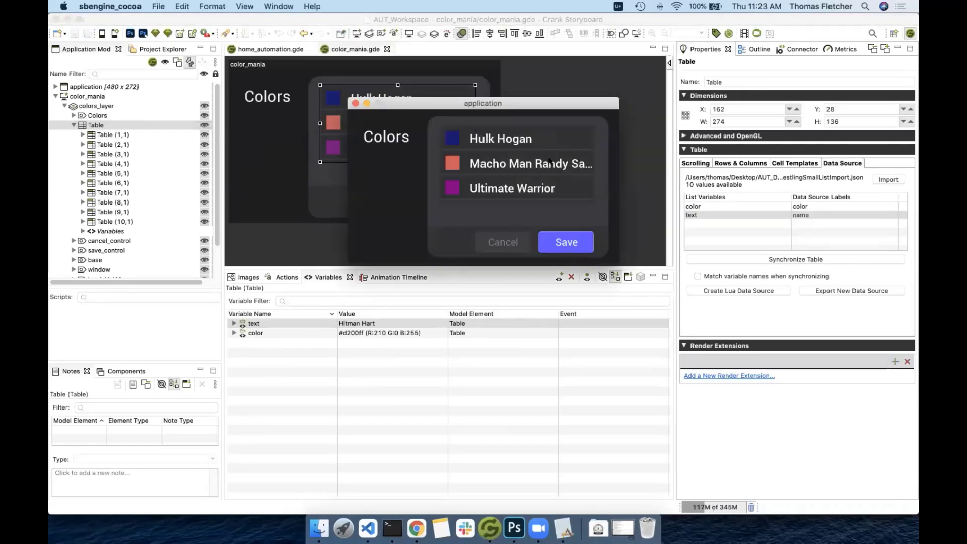
scroll(548, 170, down, 10)
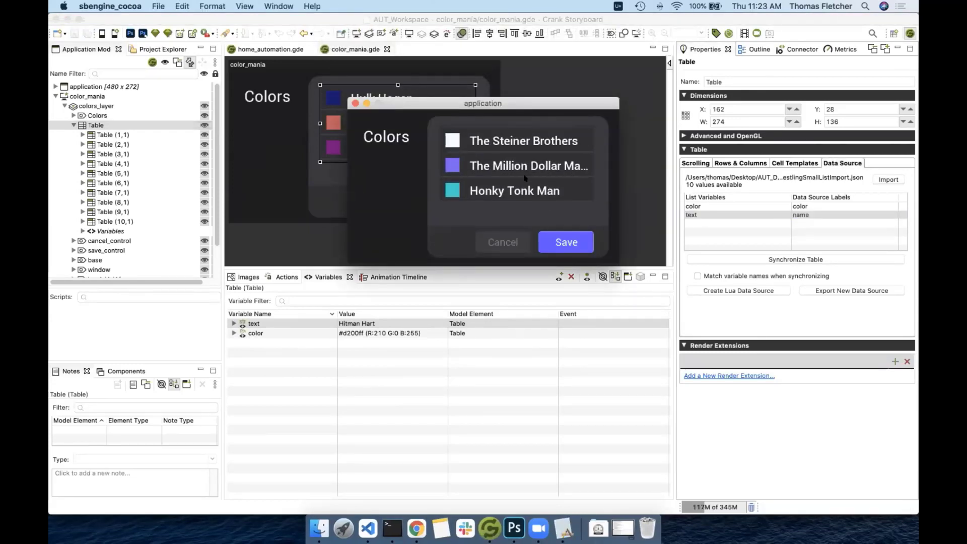
click(355, 103)
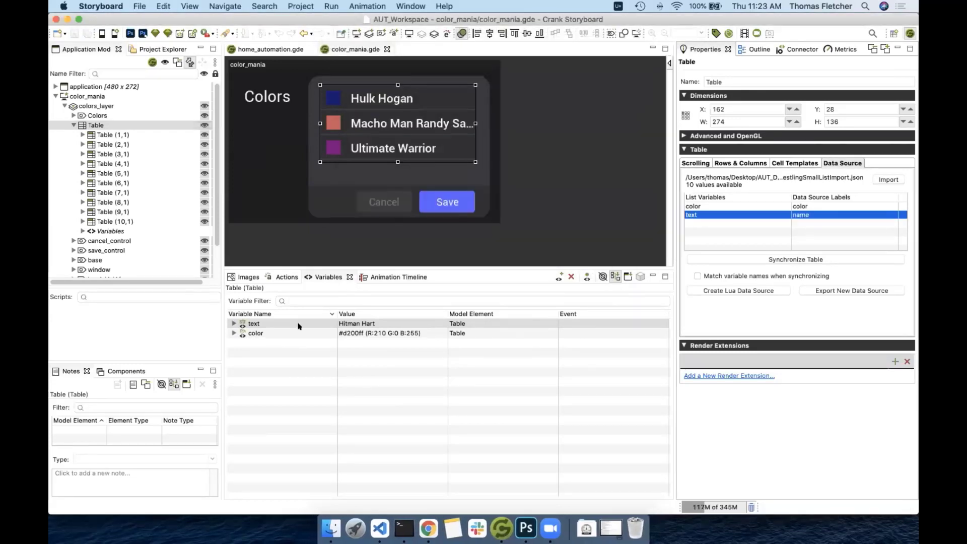
Enable matching variable names when synchronizing and synchronize the table with the data source again
click(234, 323)
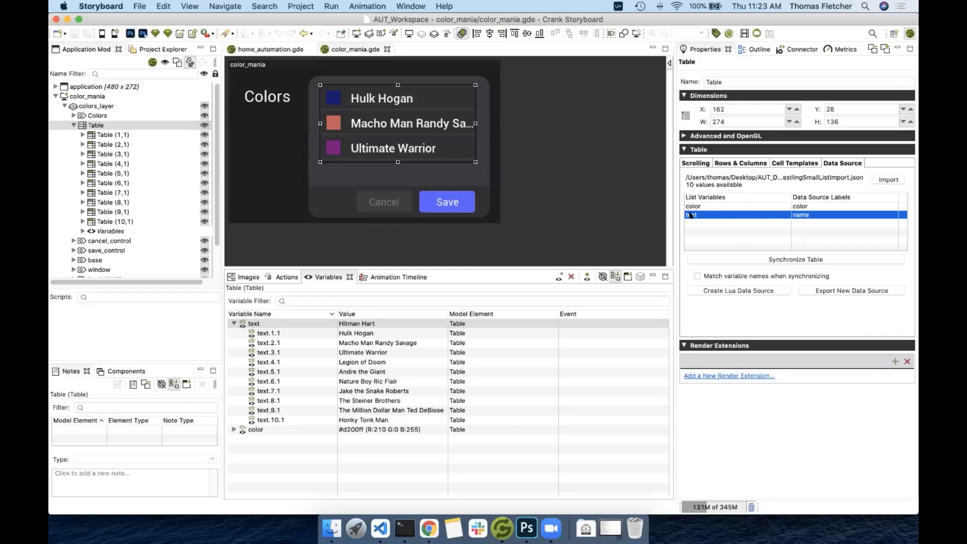
click(698, 276)
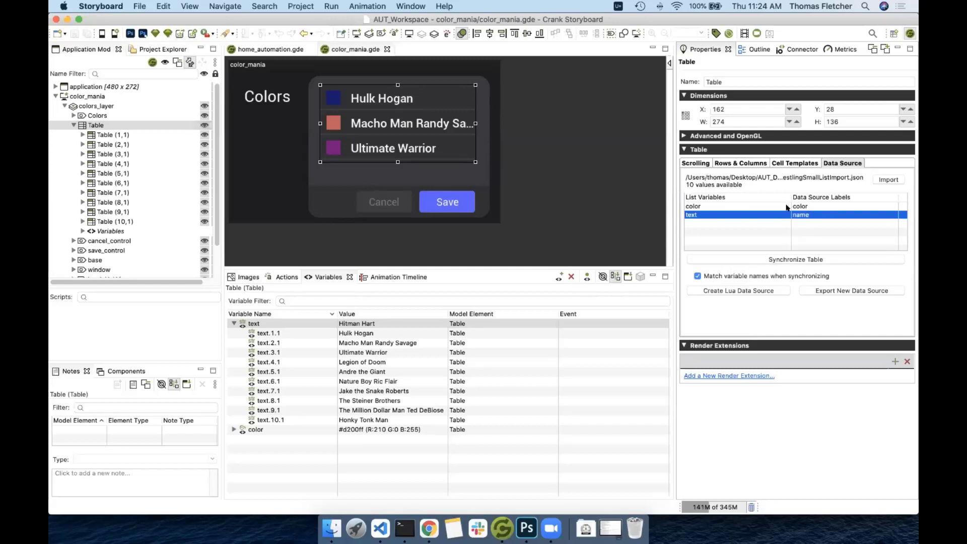
click(776, 258)
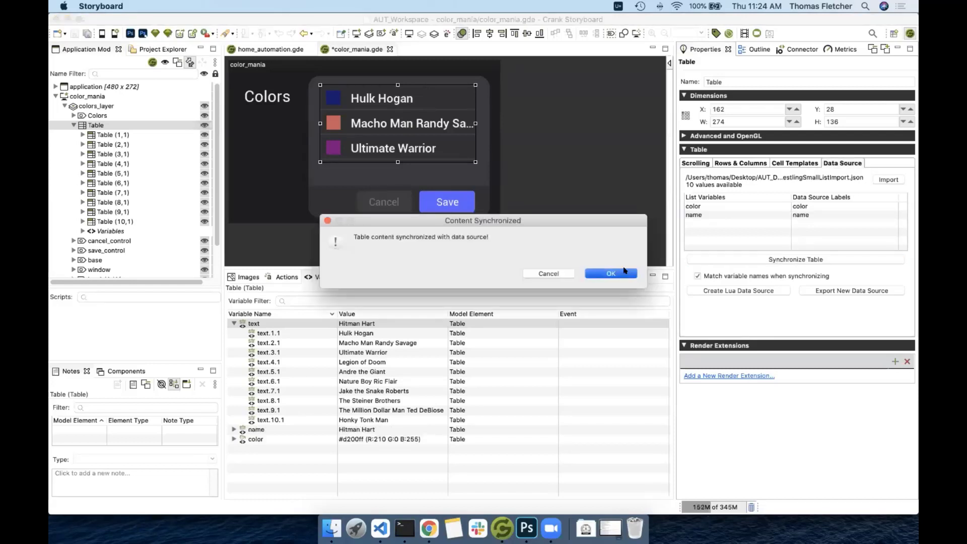
click(622, 272)
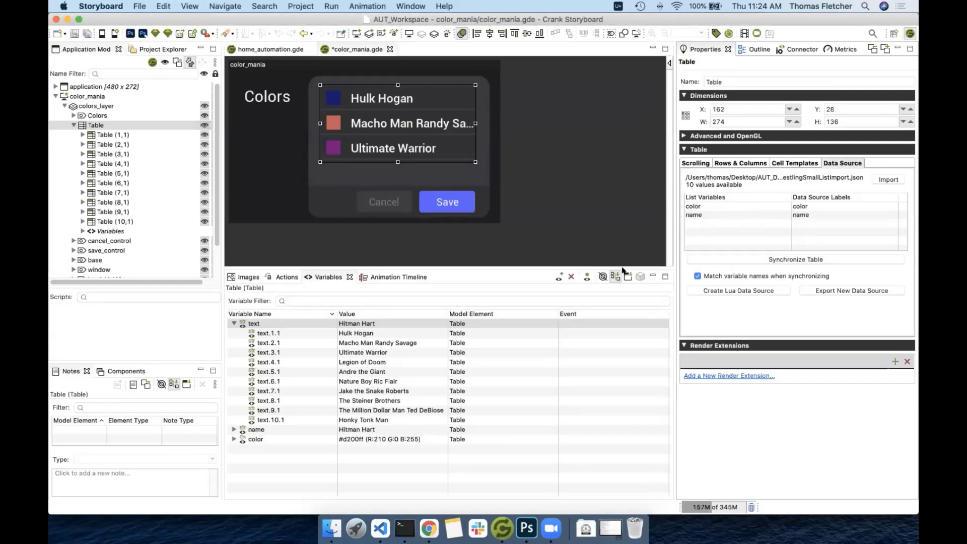
Inspect the cell template's text variable binding and the per-cell values of the table's name variable
click(387, 96)
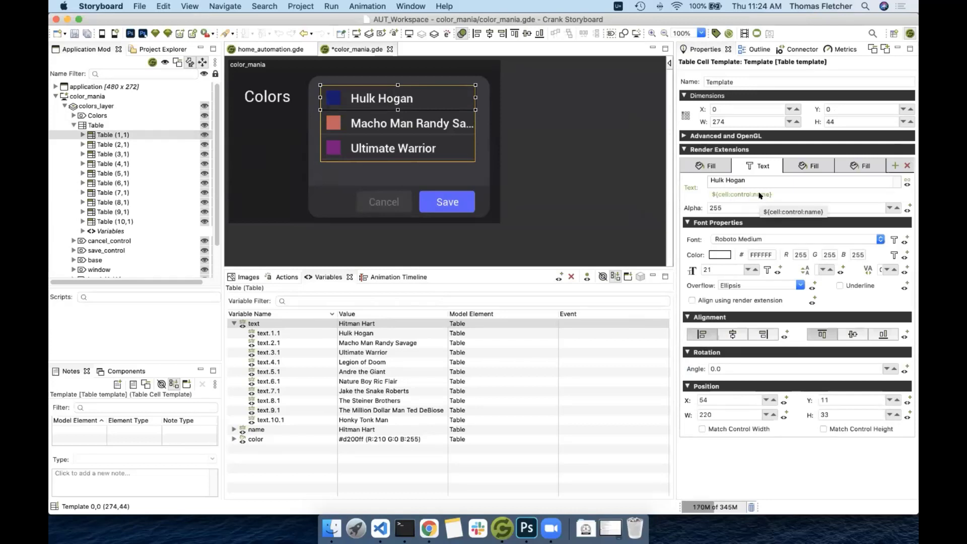
click(234, 323)
click(235, 333)
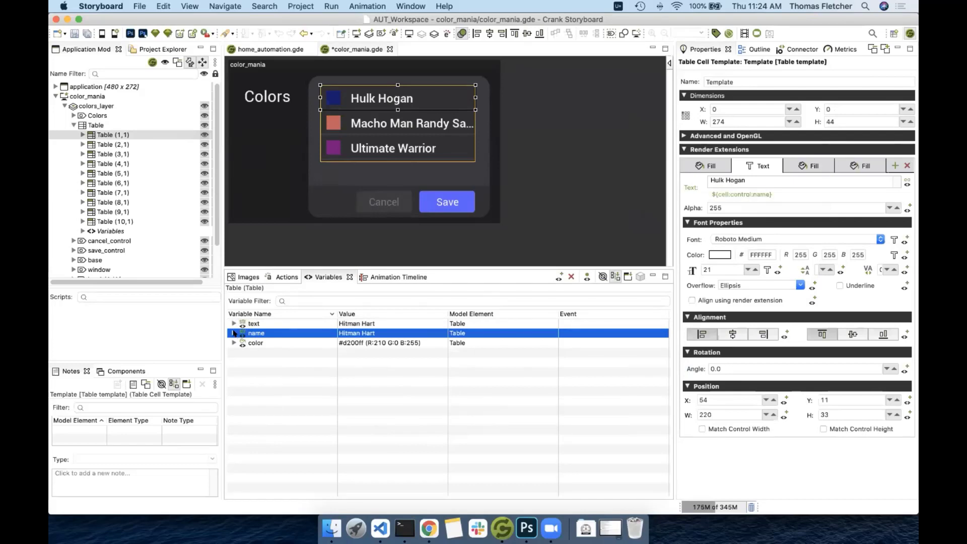
click(234, 333)
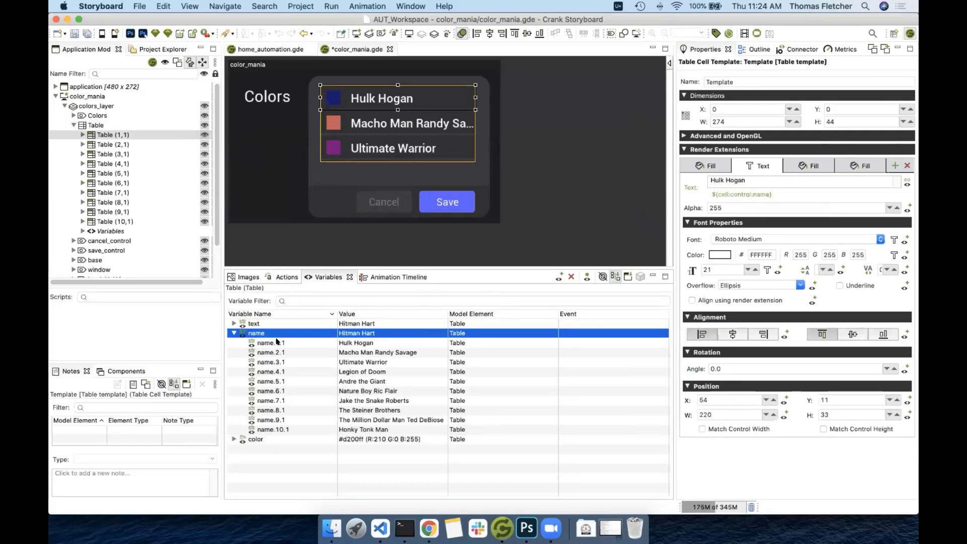
click(233, 333)
Delete the unused text data variable from the table
click(245, 324)
right_click(260, 325)
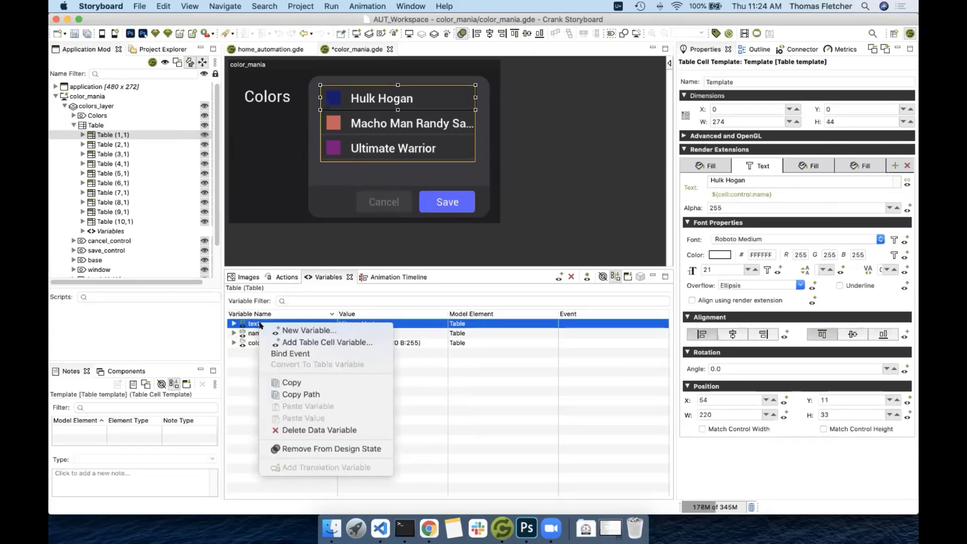
click(359, 430)
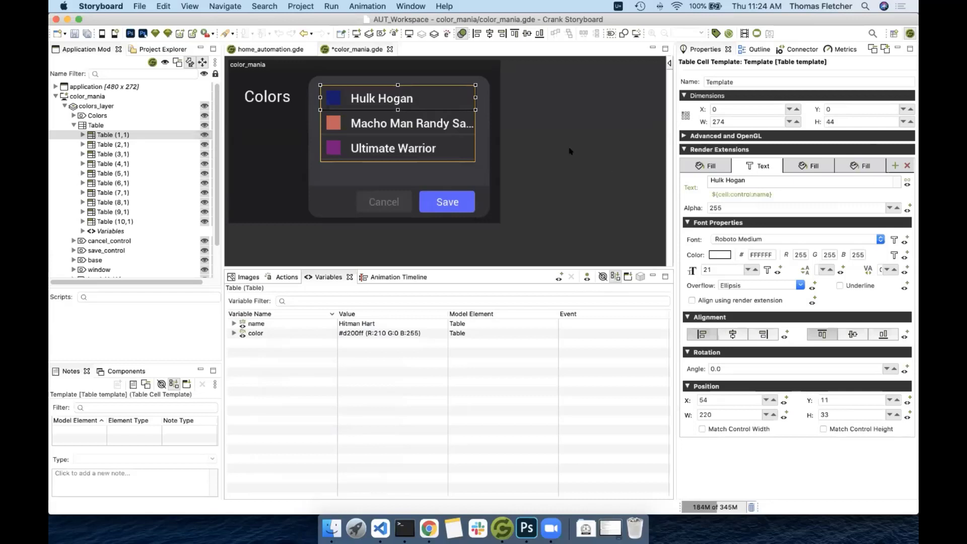
Create a Lua data source for the table and add the Lua DataSource module to the project
click(106, 125)
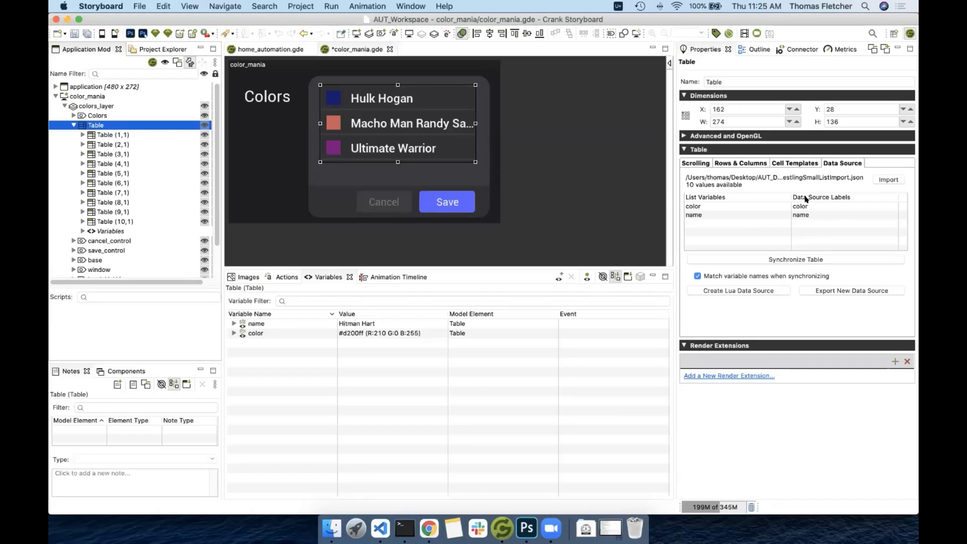
click(737, 290)
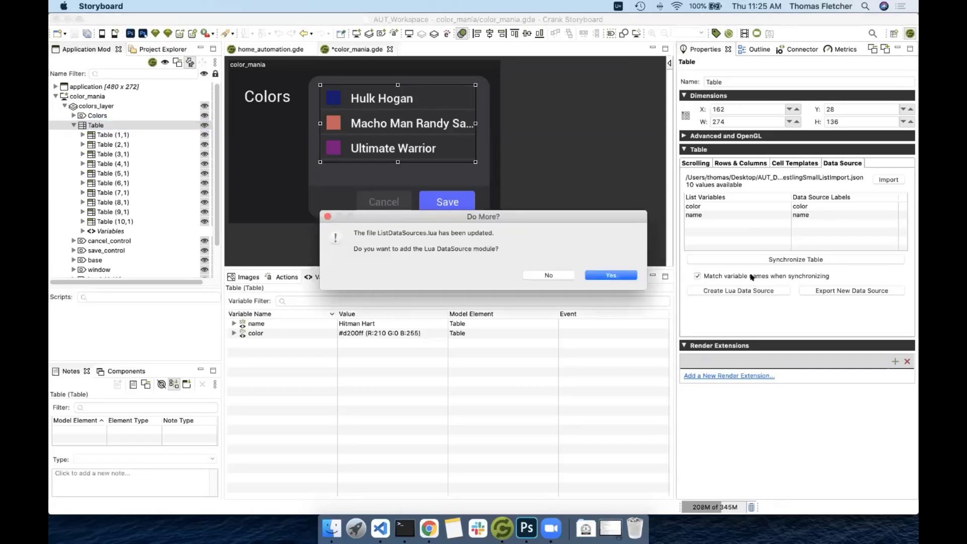
click(614, 275)
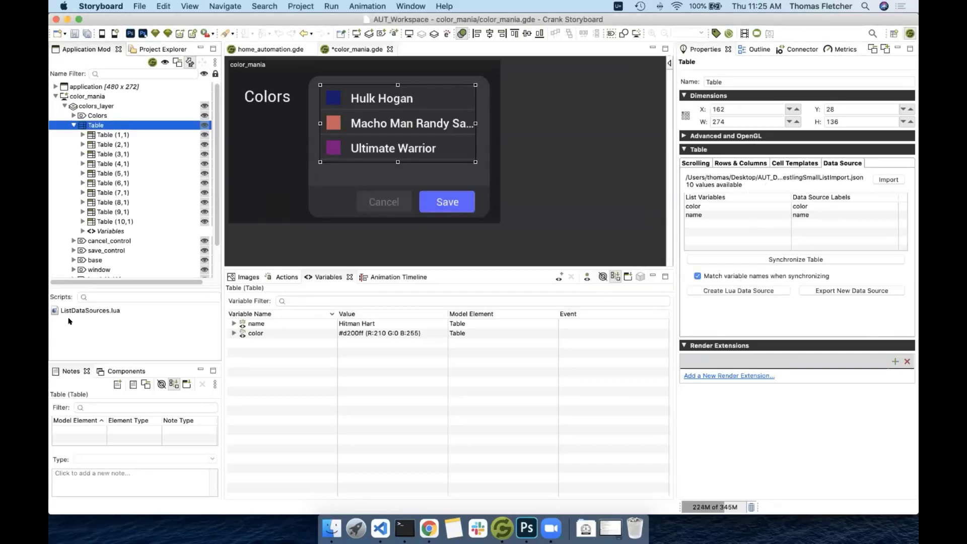
Open ListDataSources.lua and examine the root, source and fields values of its table entry in the enlarged editor
click(95, 311)
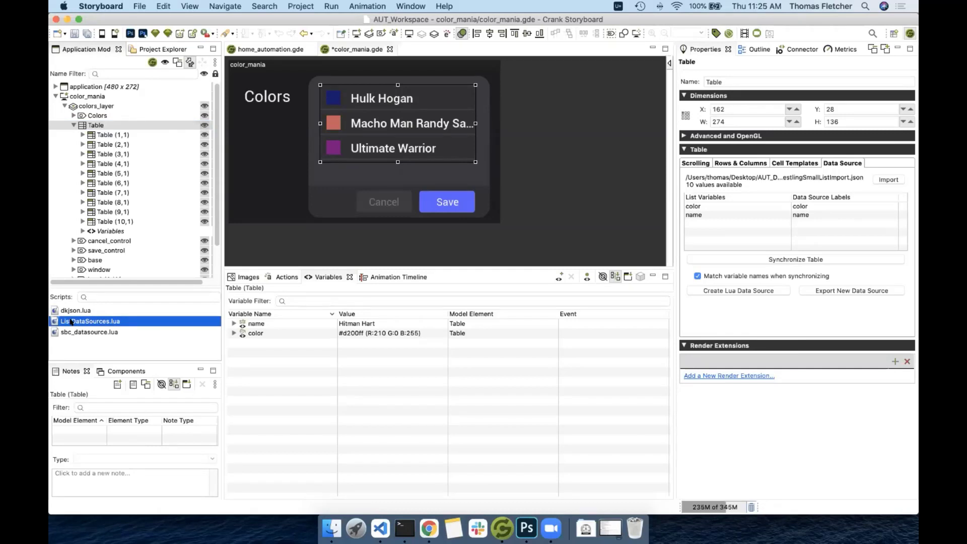
double_click(71, 321)
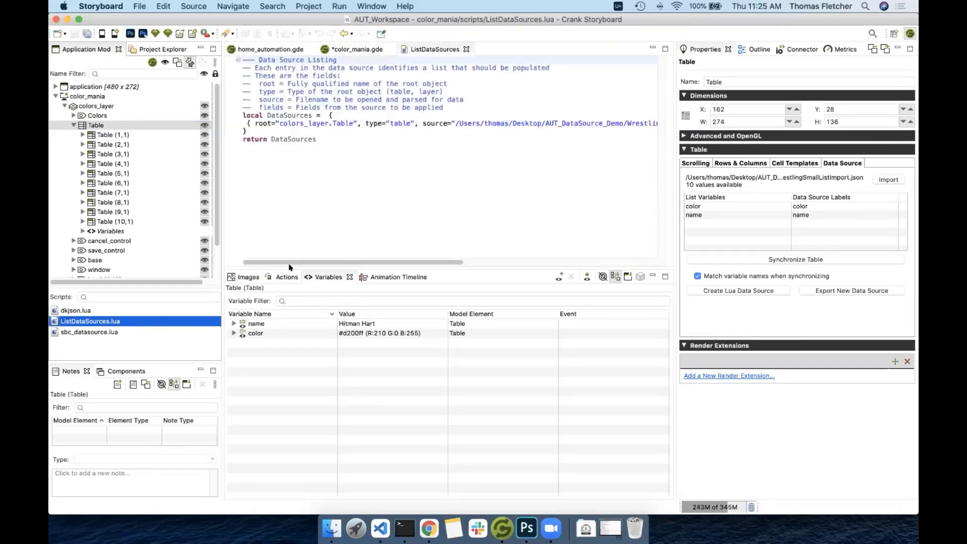
double_click(441, 48)
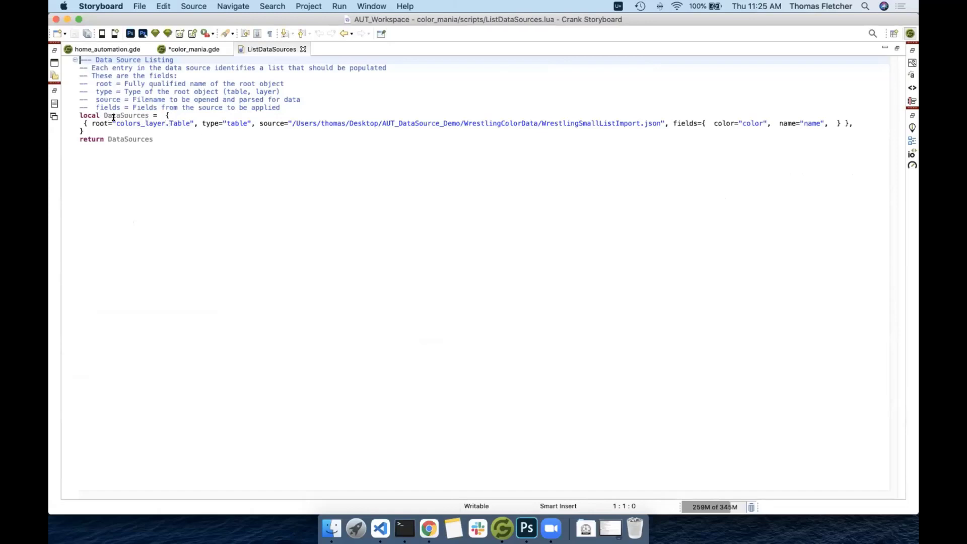
drag(116, 123, 186, 123)
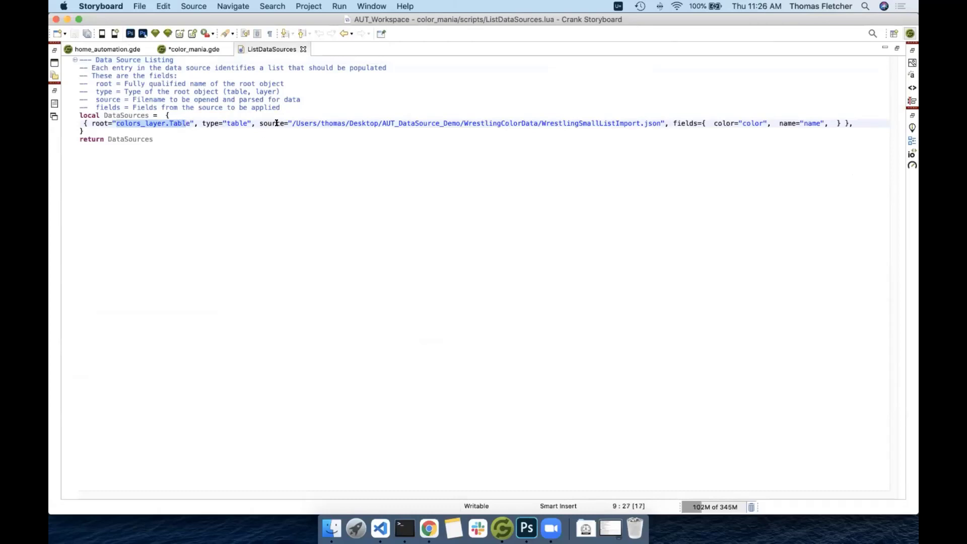
drag(259, 123, 668, 123)
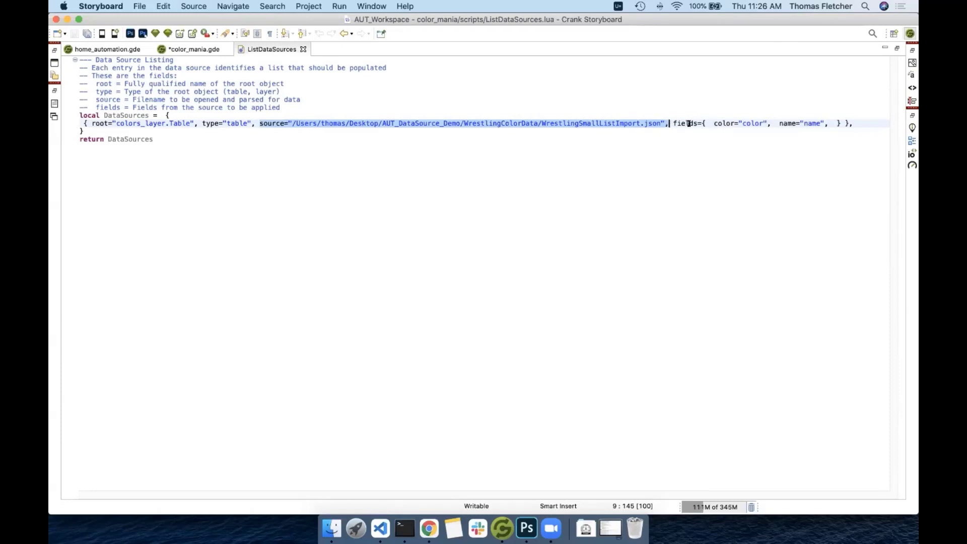
drag(674, 123, 840, 122)
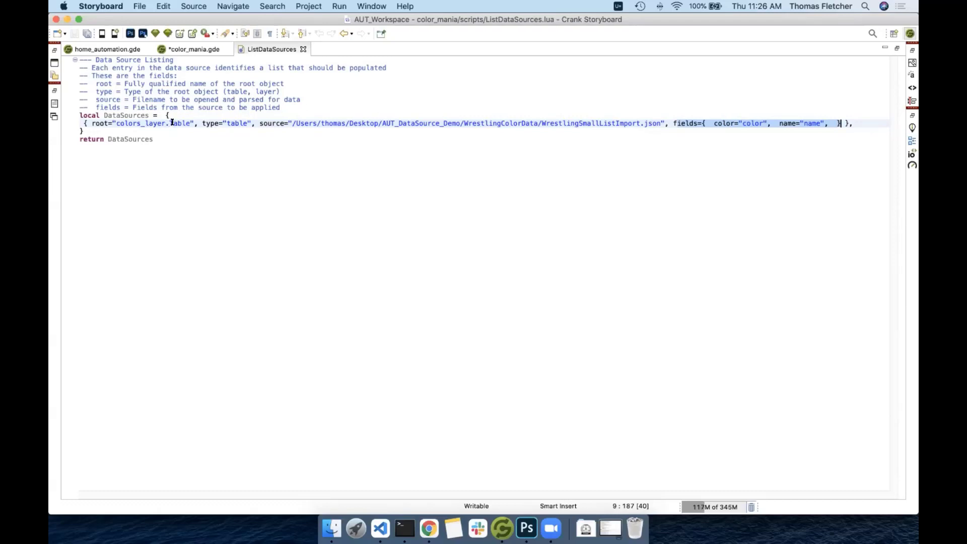
double_click(271, 48)
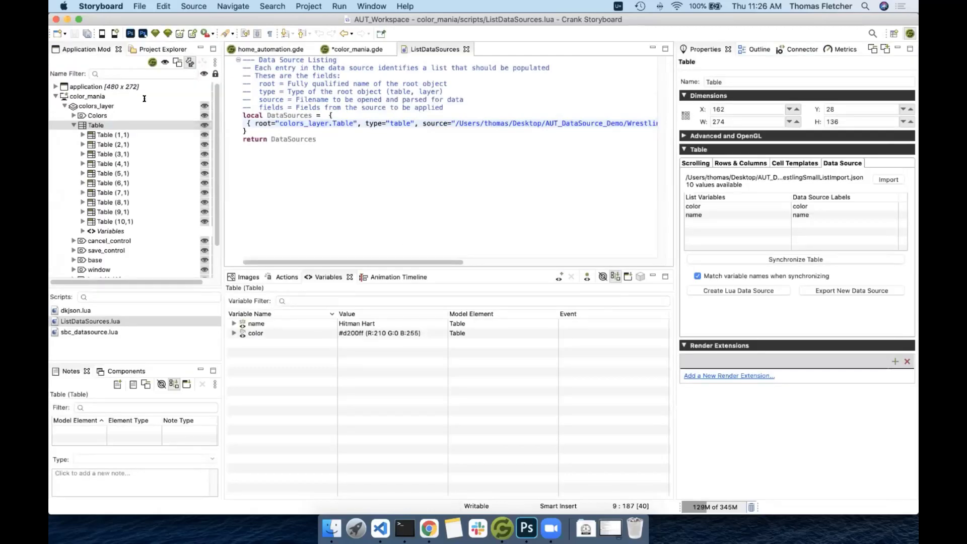
Save color_mania.gde while launching the simulator, test scrolling the Lua-populated table and close the simulation
click(155, 33)
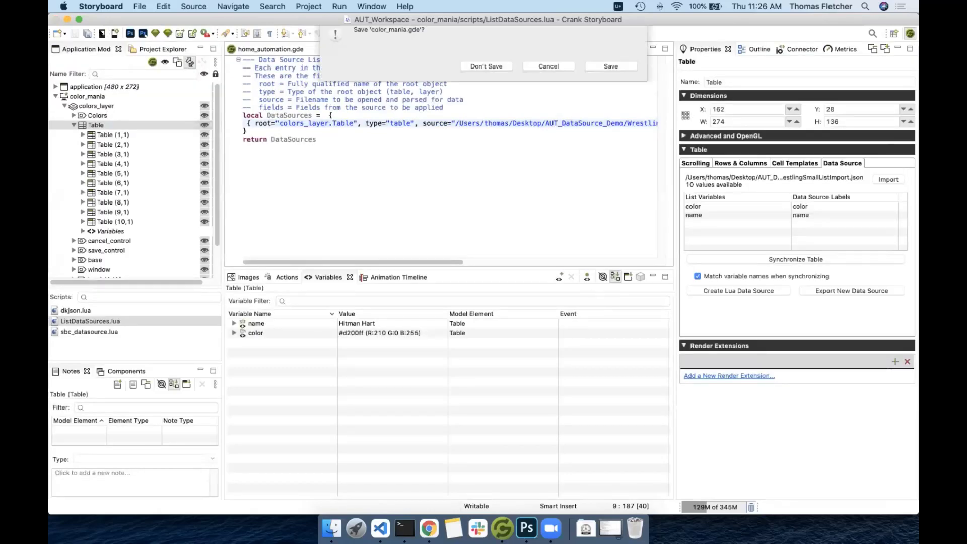
click(612, 71)
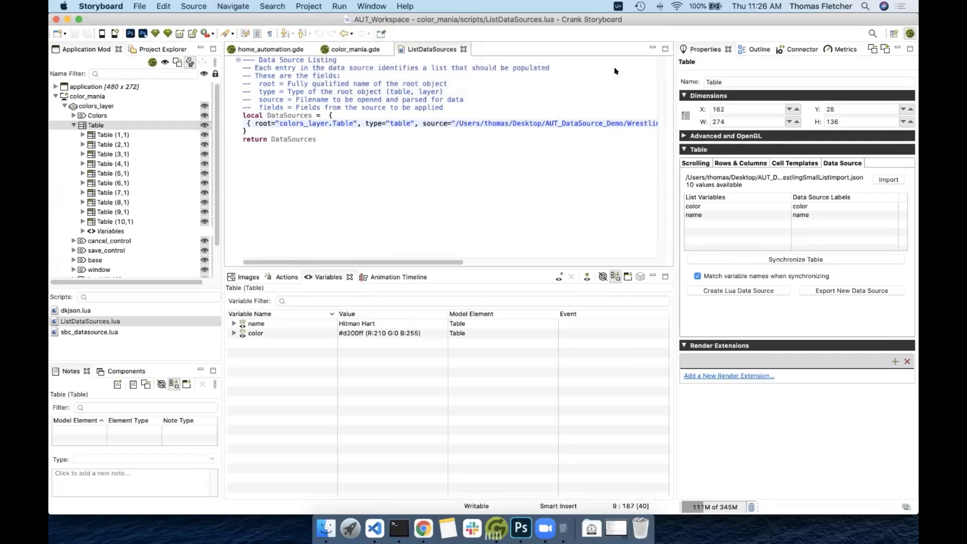
drag(550, 180, 542, 161)
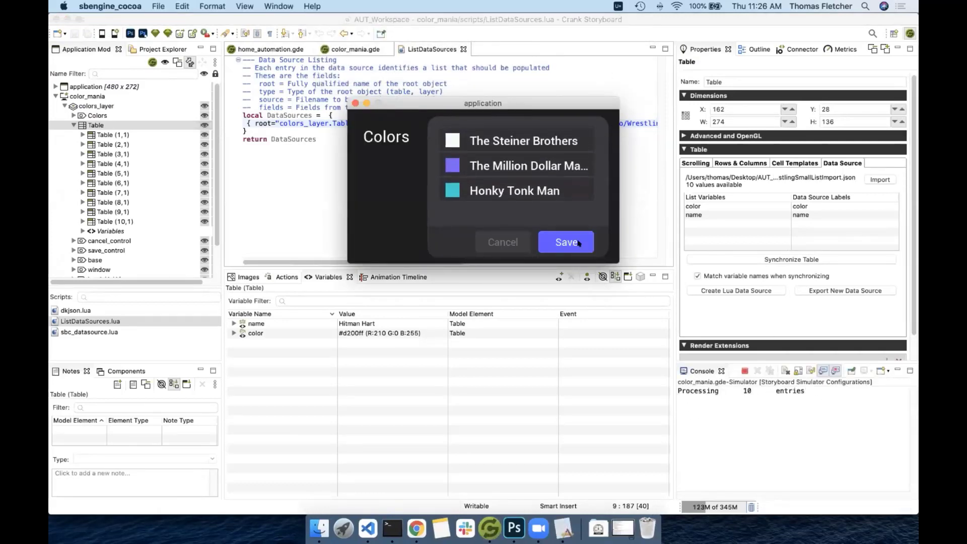
drag(515, 151, 517, 163)
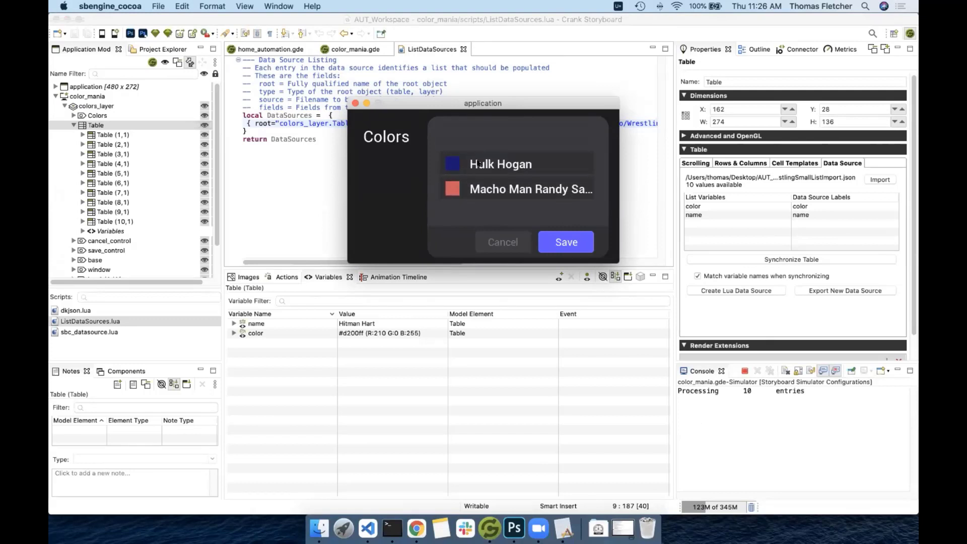
click(356, 104)
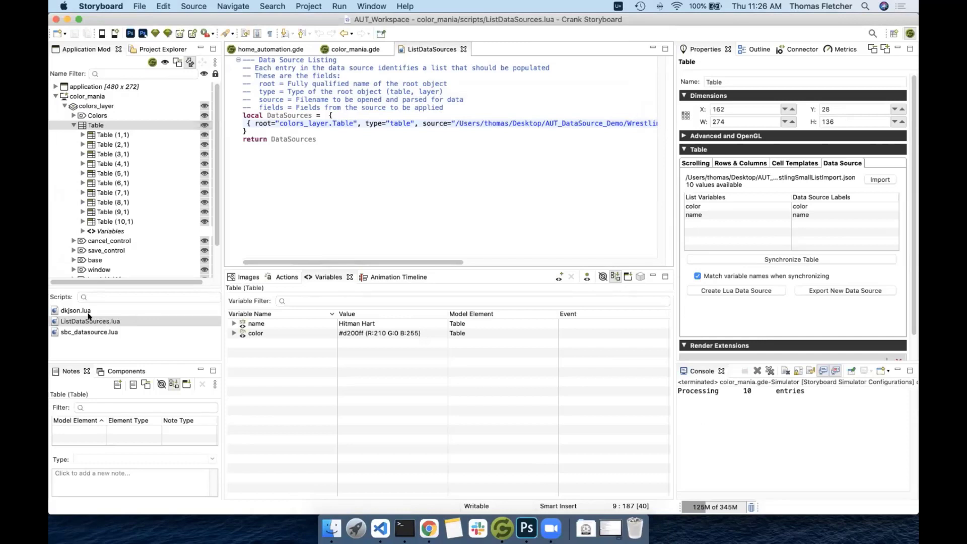
click(89, 331)
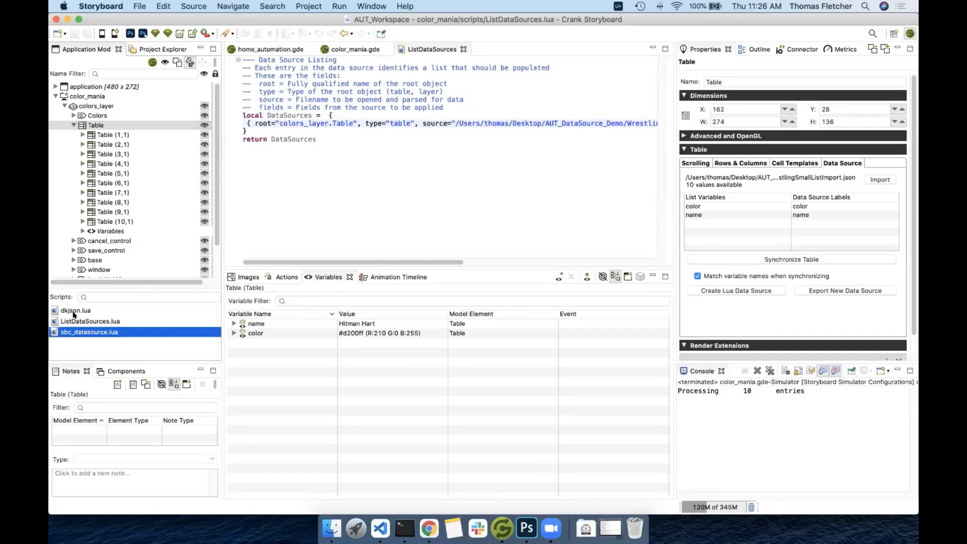
click(77, 312)
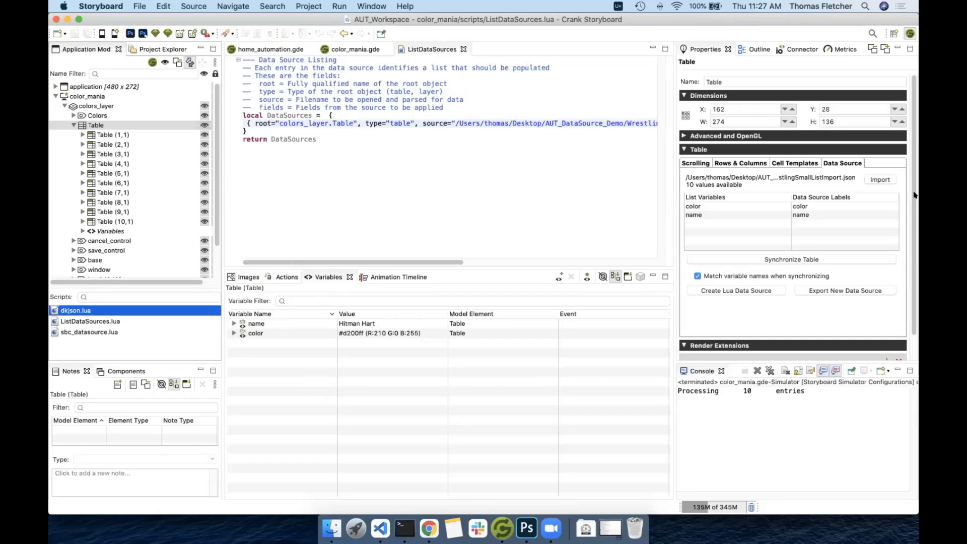
Import WrestlingFullListImport.json as the table's data source and regenerate its Lua data source, including the Lua DataSource module
click(879, 179)
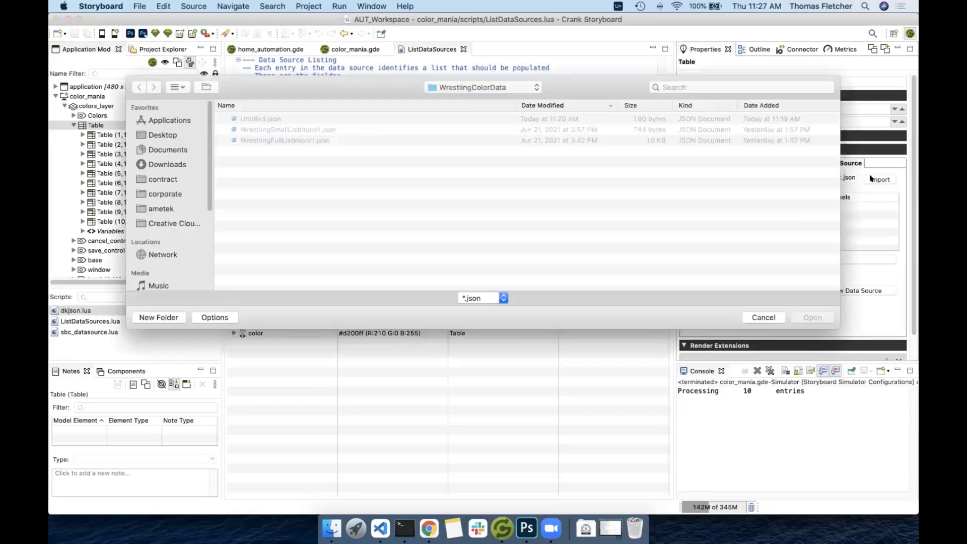
click(322, 141)
click(811, 317)
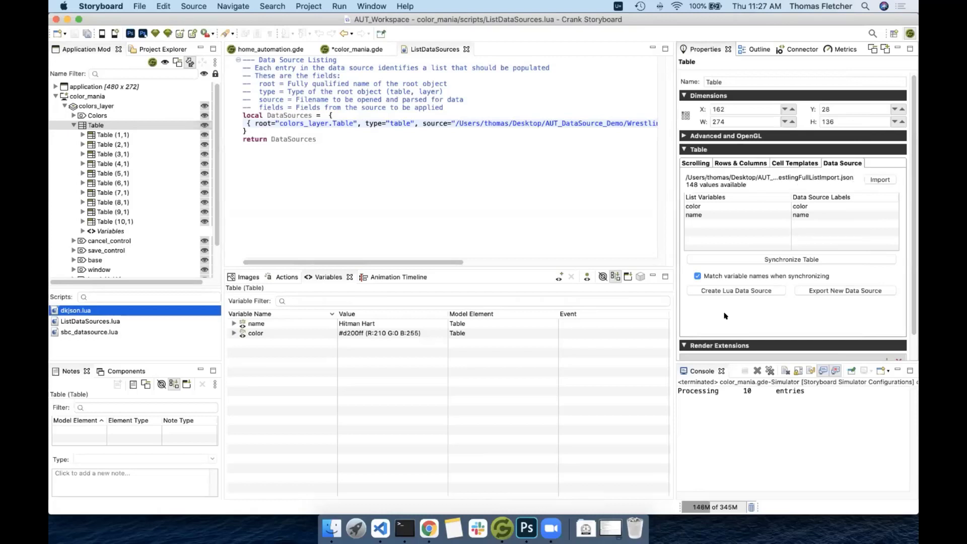
click(730, 289)
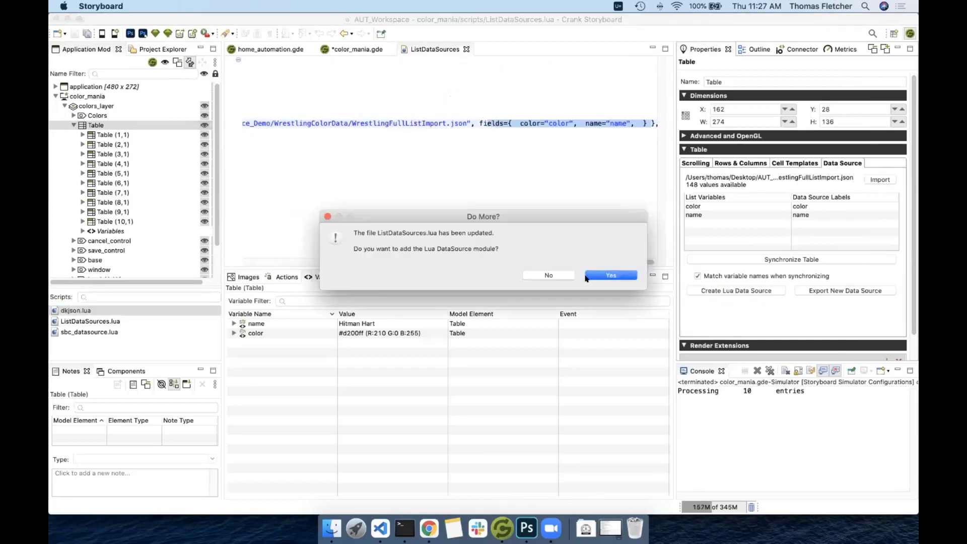
click(615, 275)
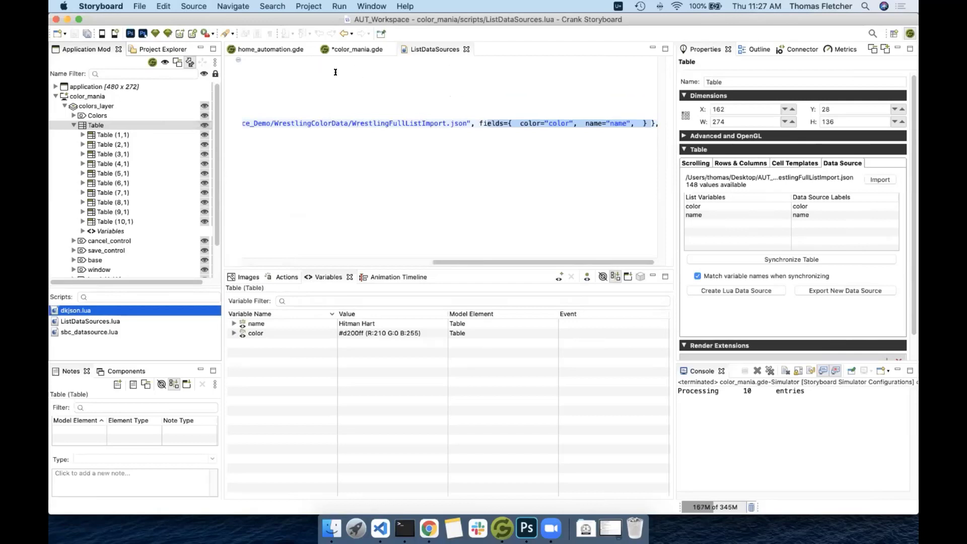
Save color_mania.gde and expand the table's name variable to inspect its design-time row values
click(351, 50)
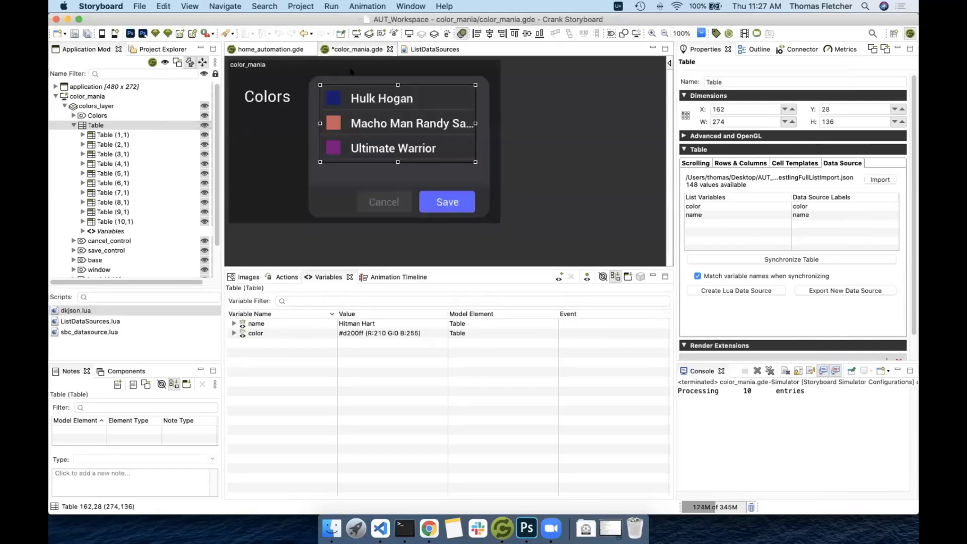
key(super+s)
right_click(124, 232)
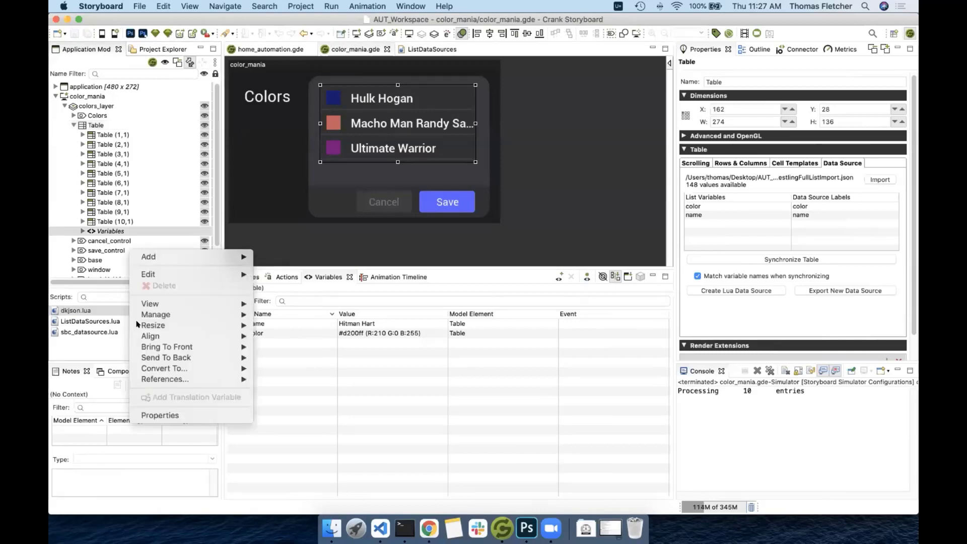
click(234, 324)
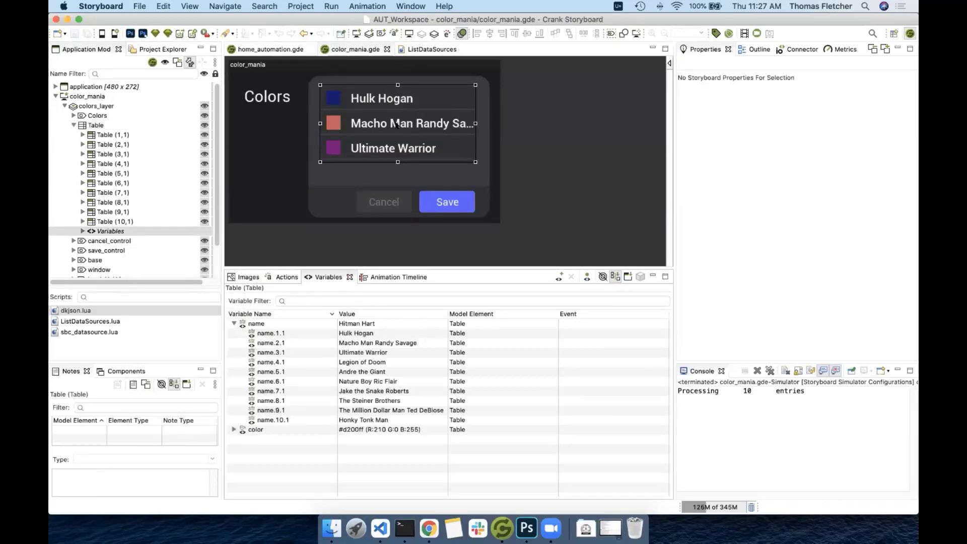
Simulate color_mania, scroll through the table populated from the full JSON list and close the simulation
click(102, 33)
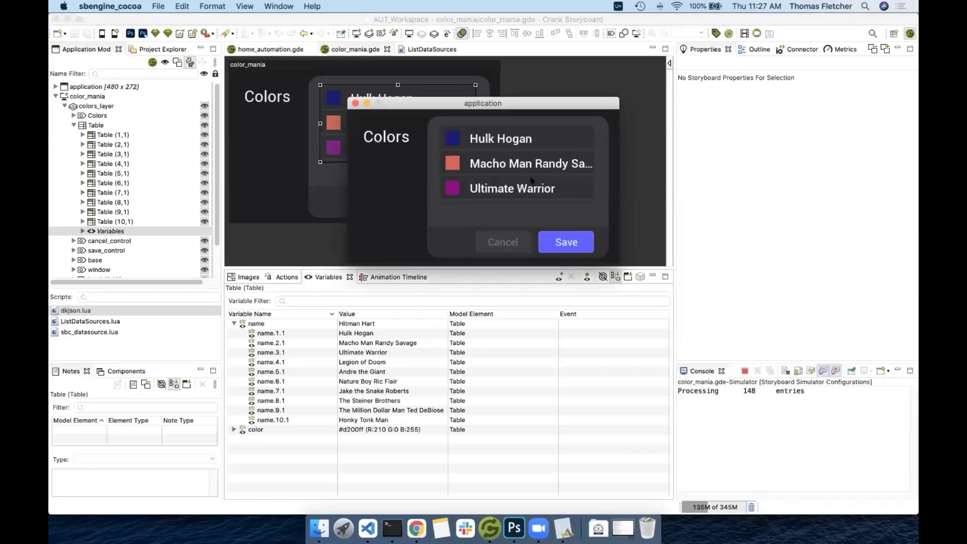
scroll(534, 191, down, 10)
scroll(537, 176, down, 15)
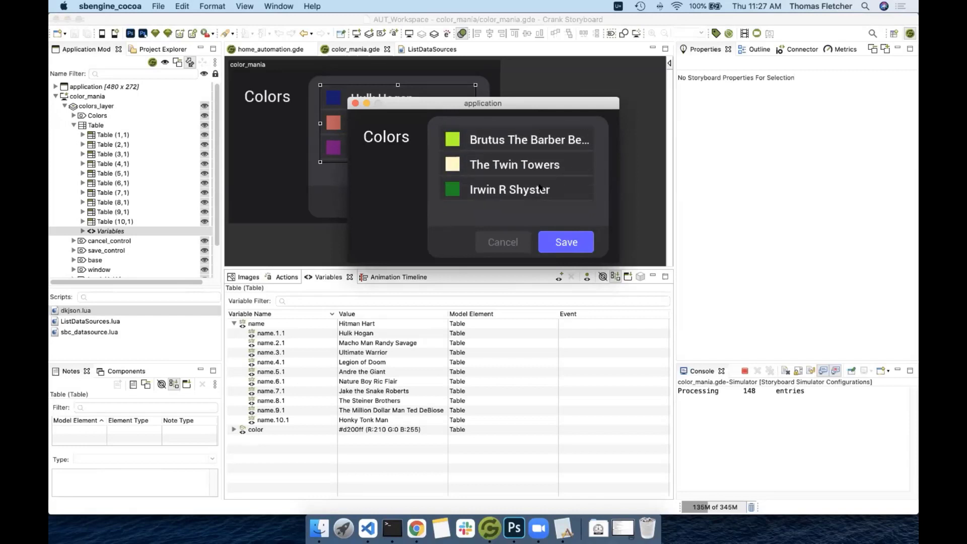
scroll(535, 188, down, 10)
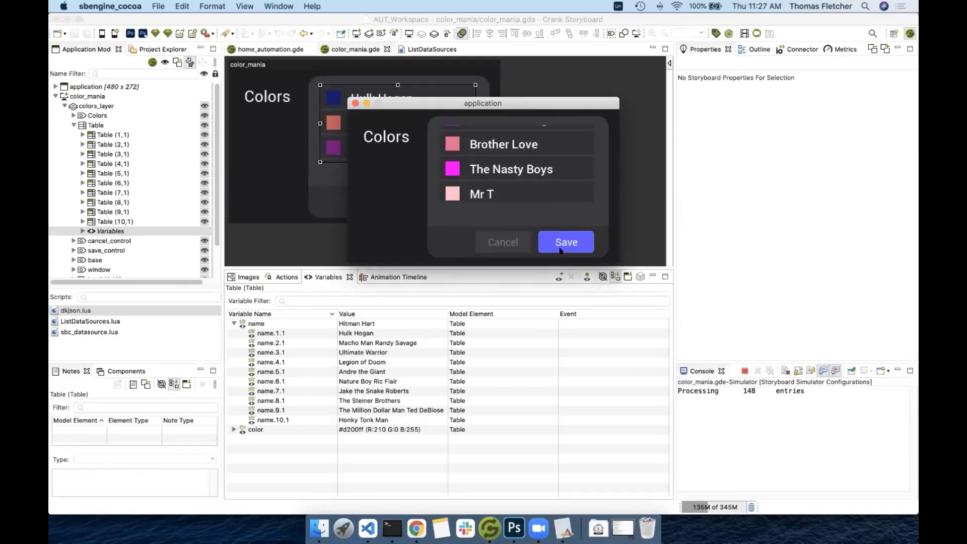
scroll(496, 169, up, 5)
scroll(498, 159, down, 10)
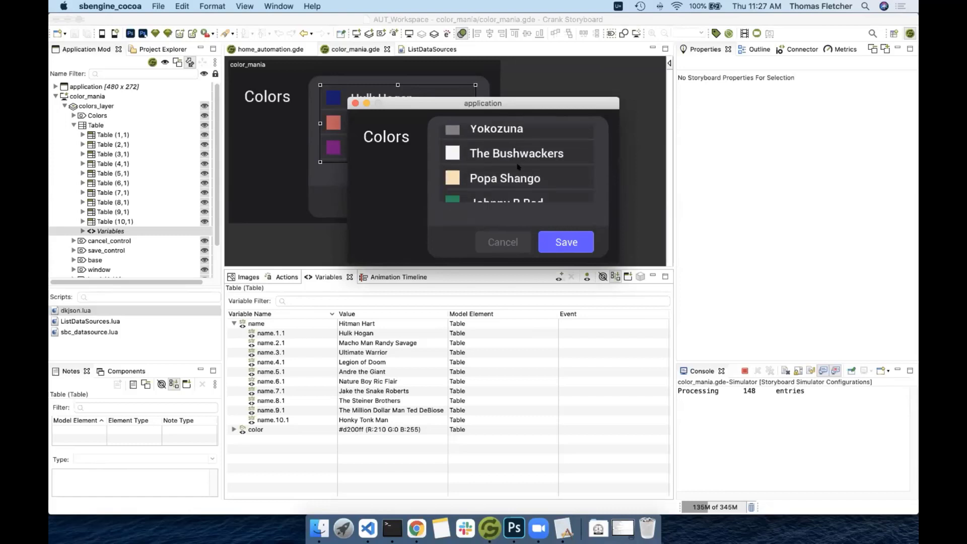
scroll(534, 196, down, 10)
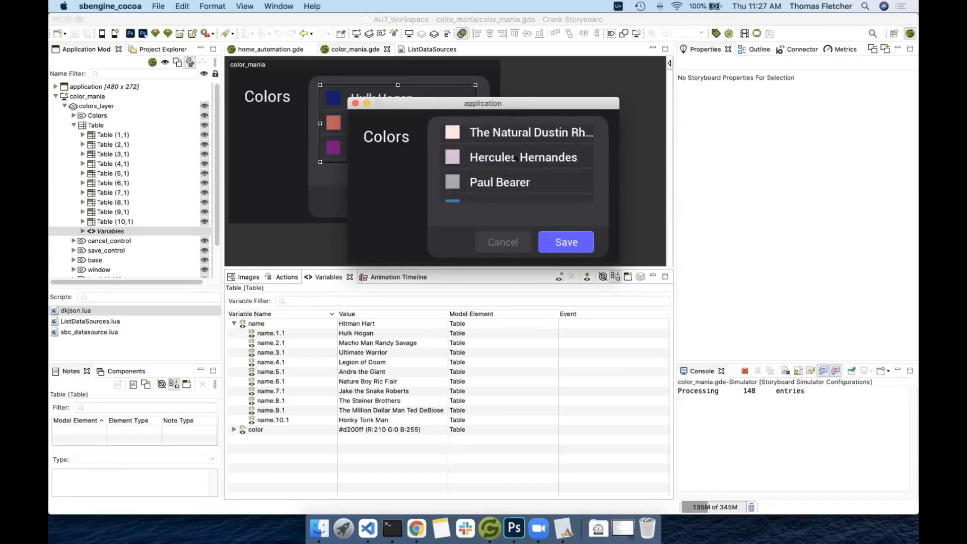
scroll(501, 163, down, 2)
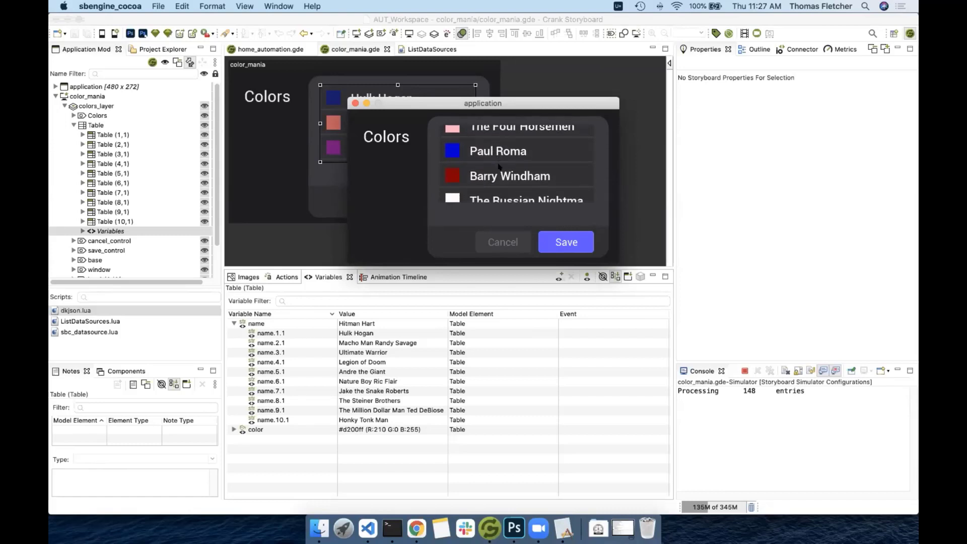
click(355, 104)
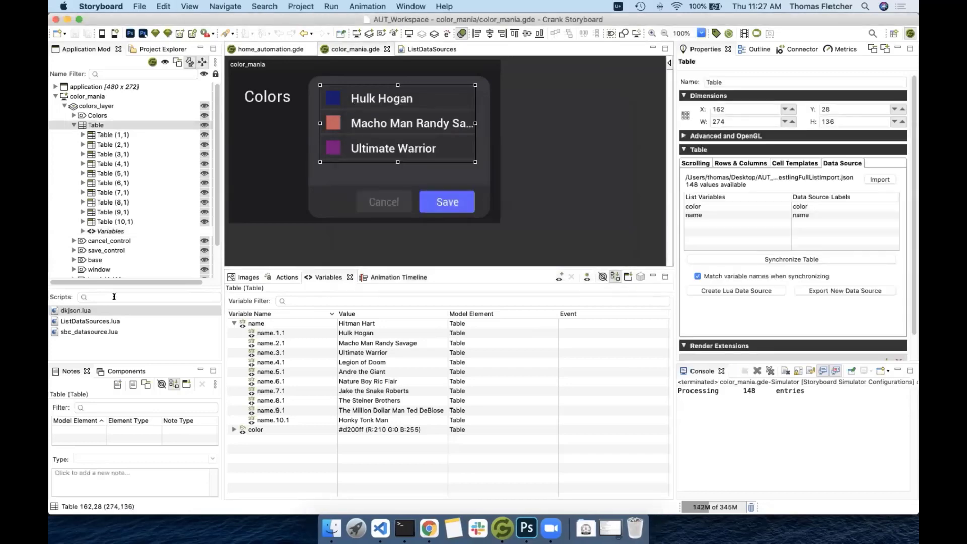
Examine the populate_lists function in sbc_datasource.lua and the root, source and fields values in ListDataSources.lua
double_click(109, 332)
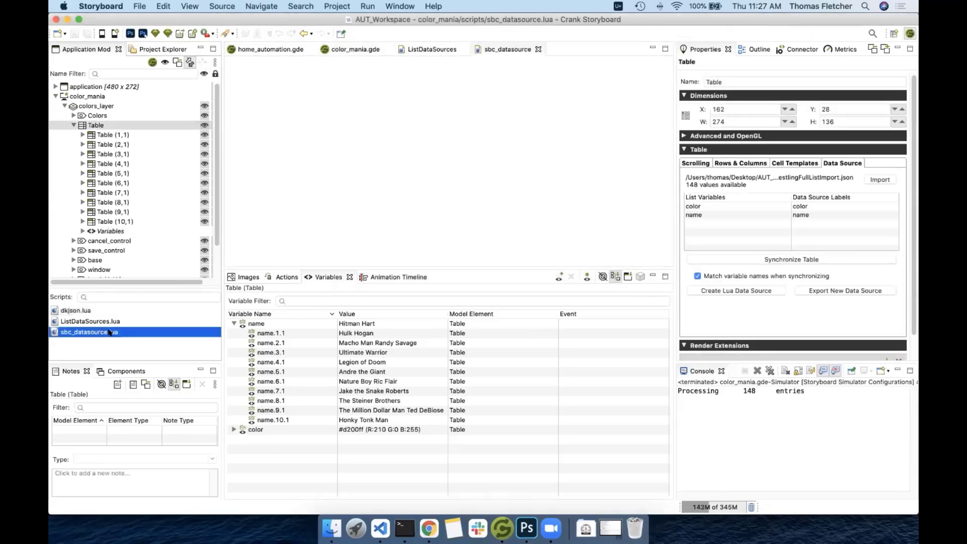
scroll(453, 202, down, 20)
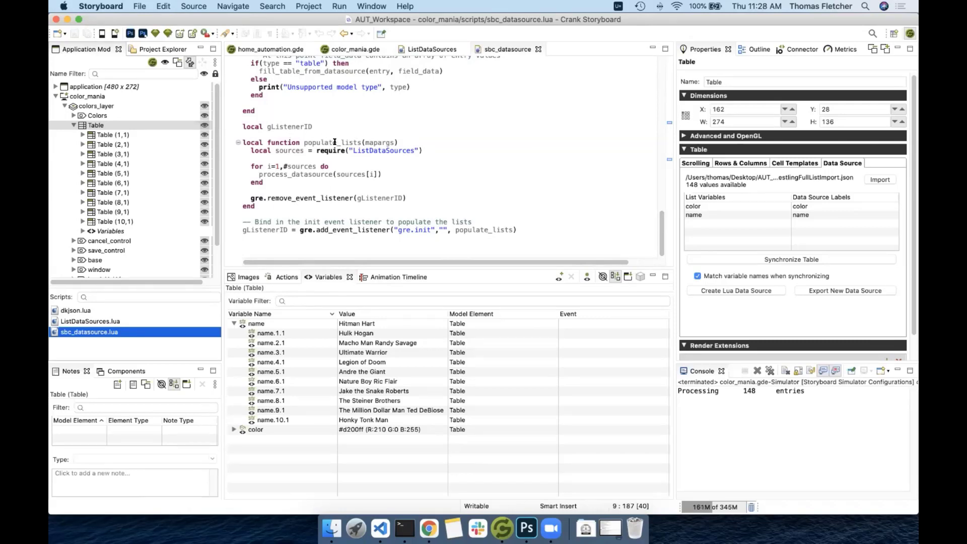
click(424, 50)
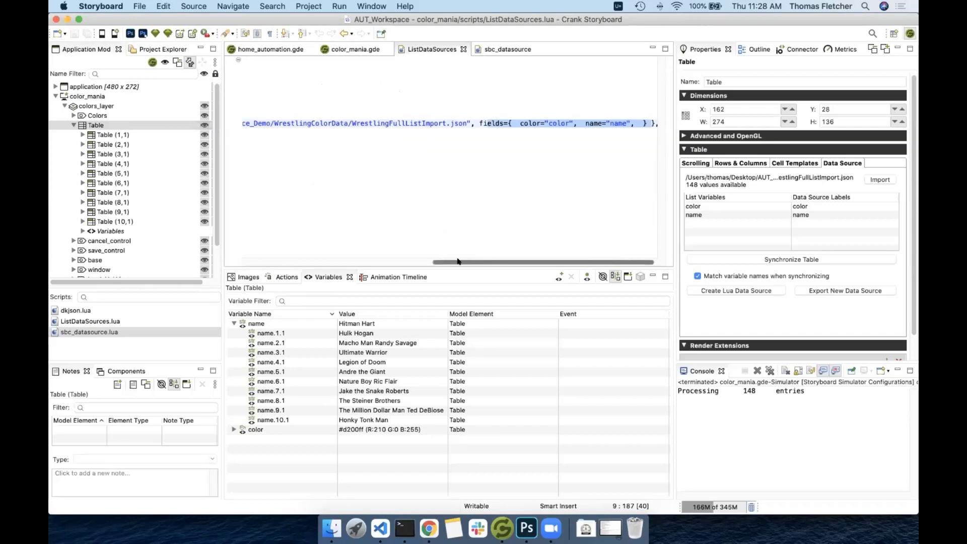
drag(458, 261, 244, 264)
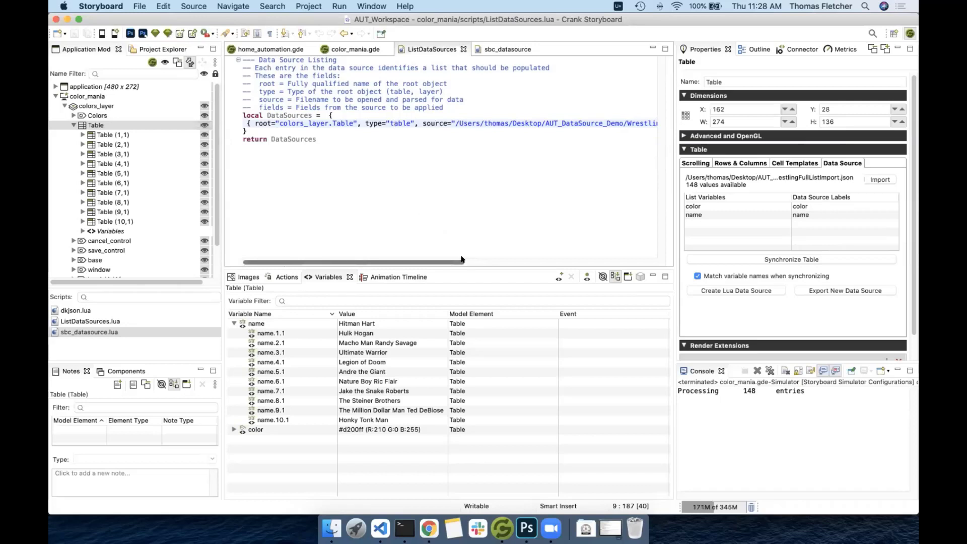
drag(461, 262, 648, 261)
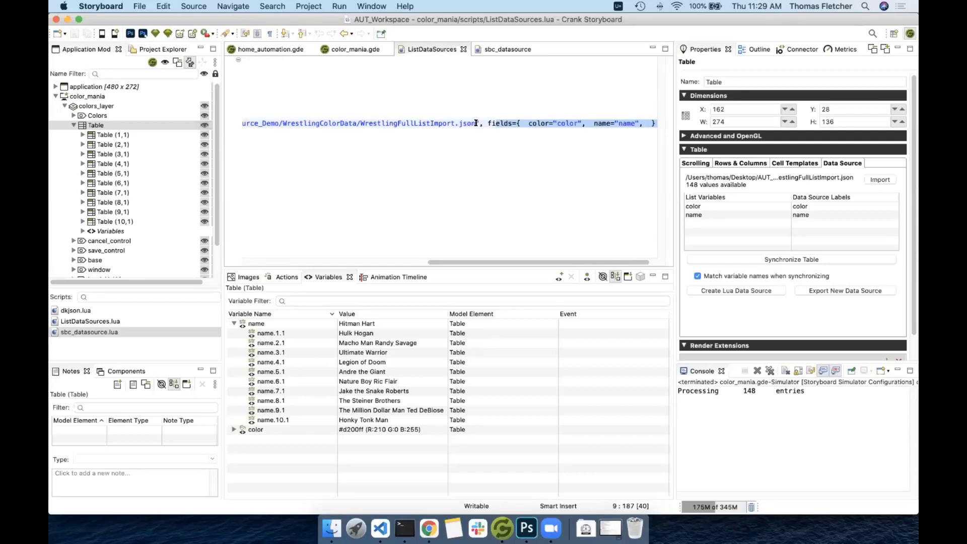
Review home_automation.gde, return to color_mania.gde and inspect the table's name variable values and second-row cell template
click(354, 50)
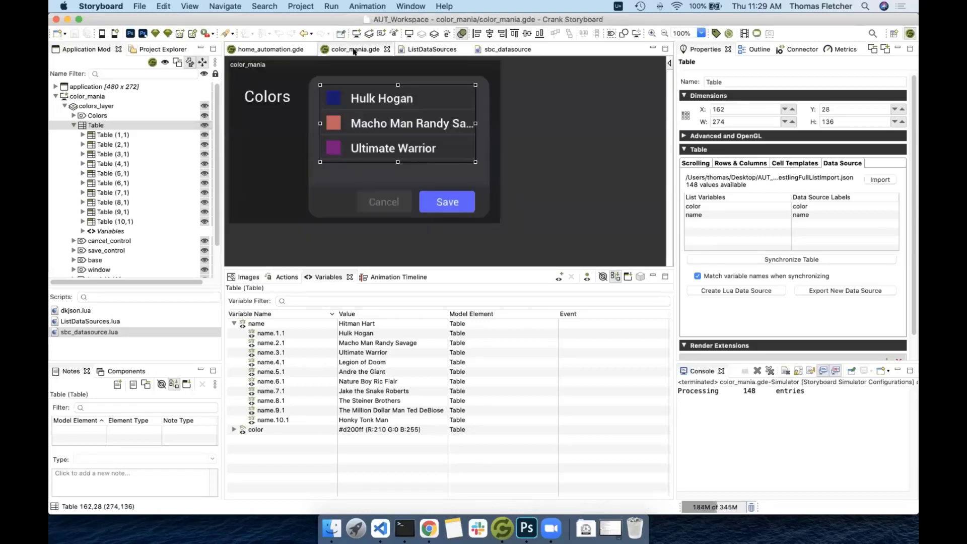
click(282, 49)
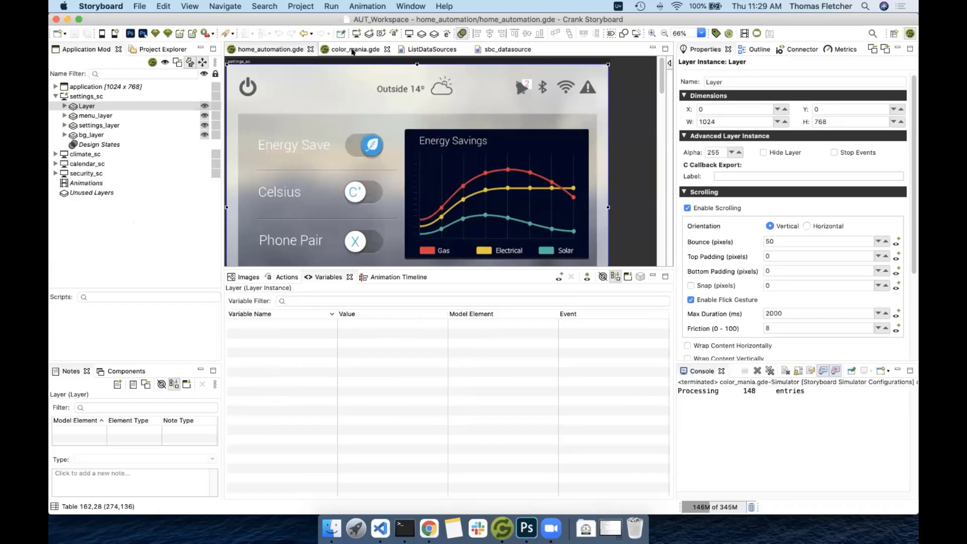
click(351, 50)
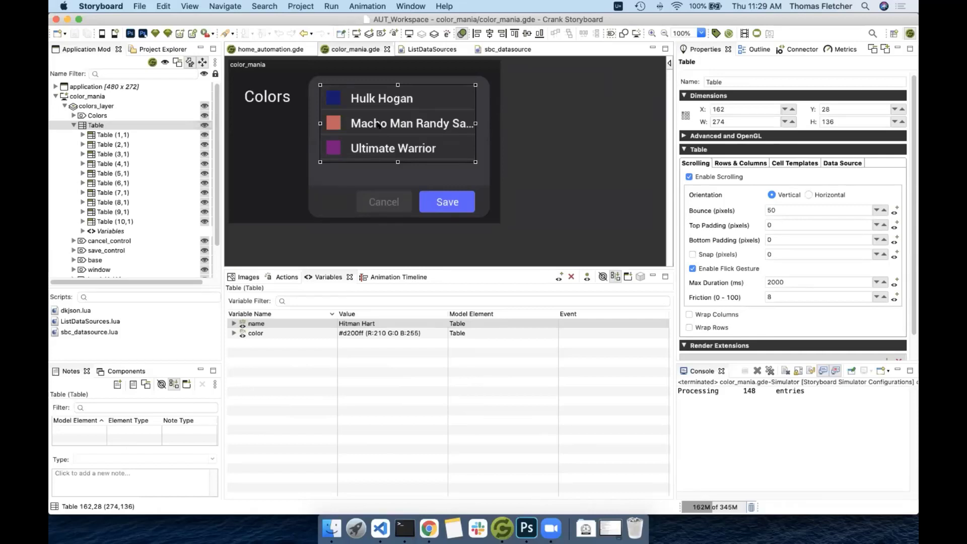
click(233, 324)
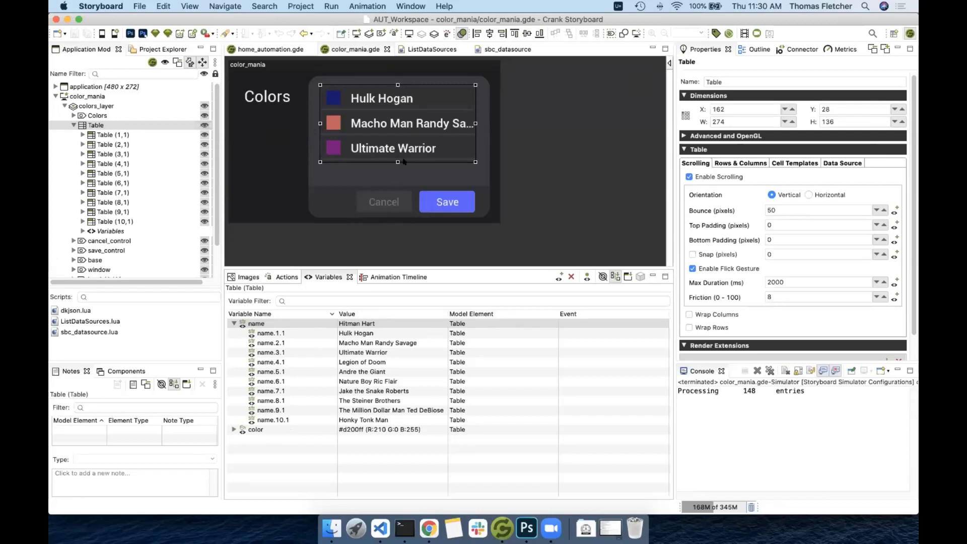
click(395, 125)
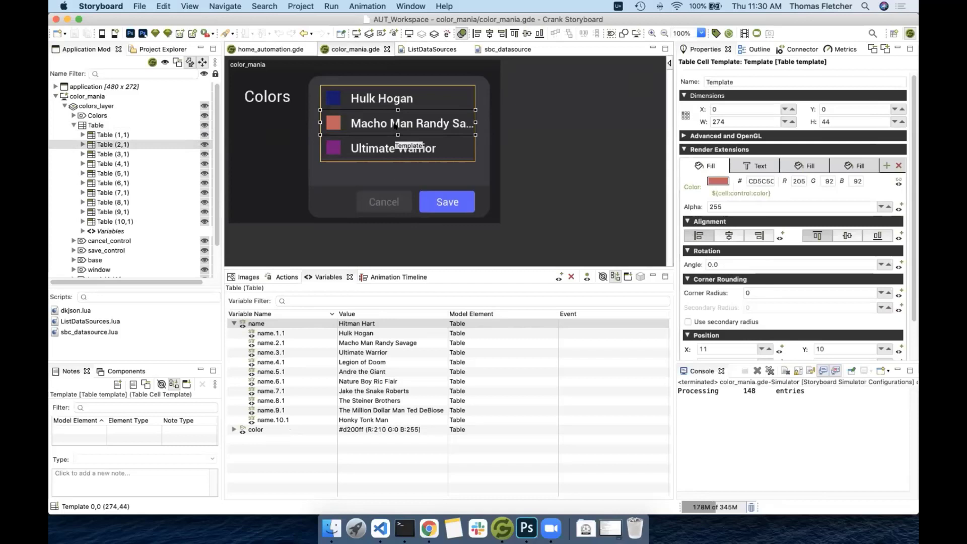